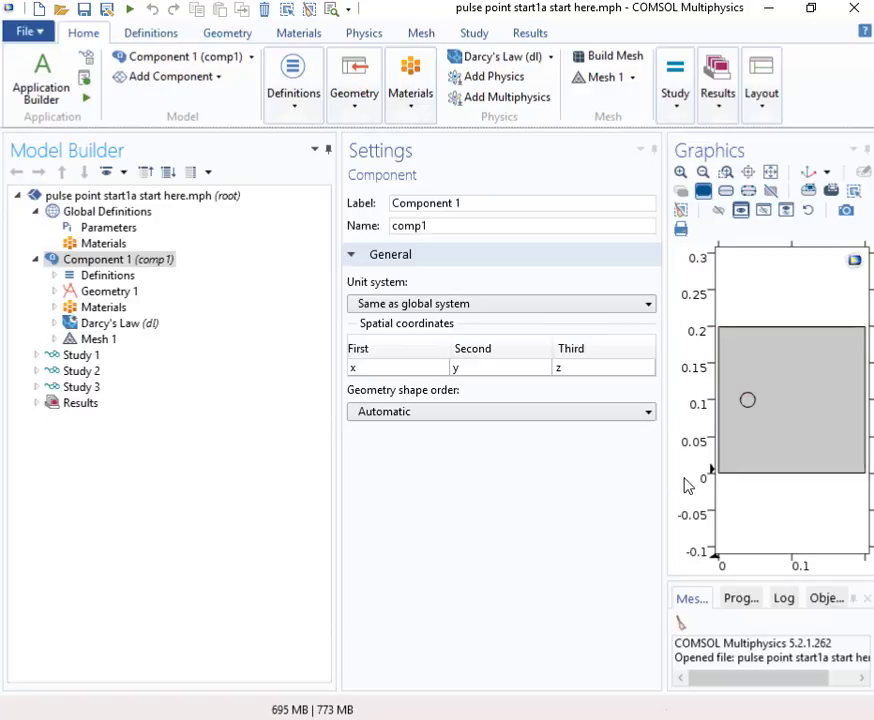
# Step: Drag the Settings/Graphics splitter left so the geometry view gets more room
pyautogui.moveTo(663, 490); pyautogui.dragTo(494, 503)
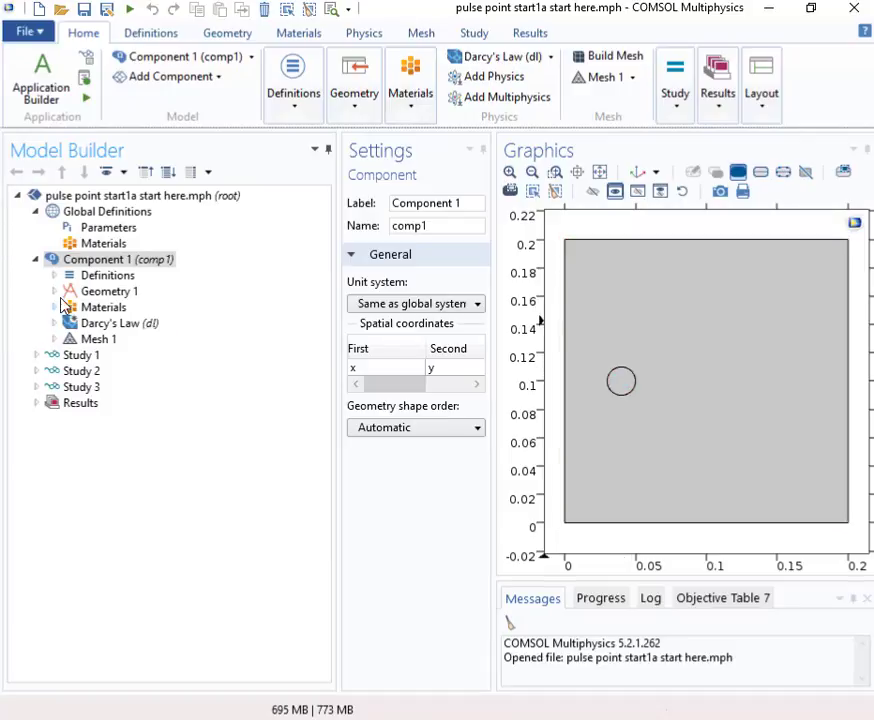
# Step: Browse Component 1's multiphysics couplings list, then dismiss the component menu
pyautogui.rightClick(113, 263)
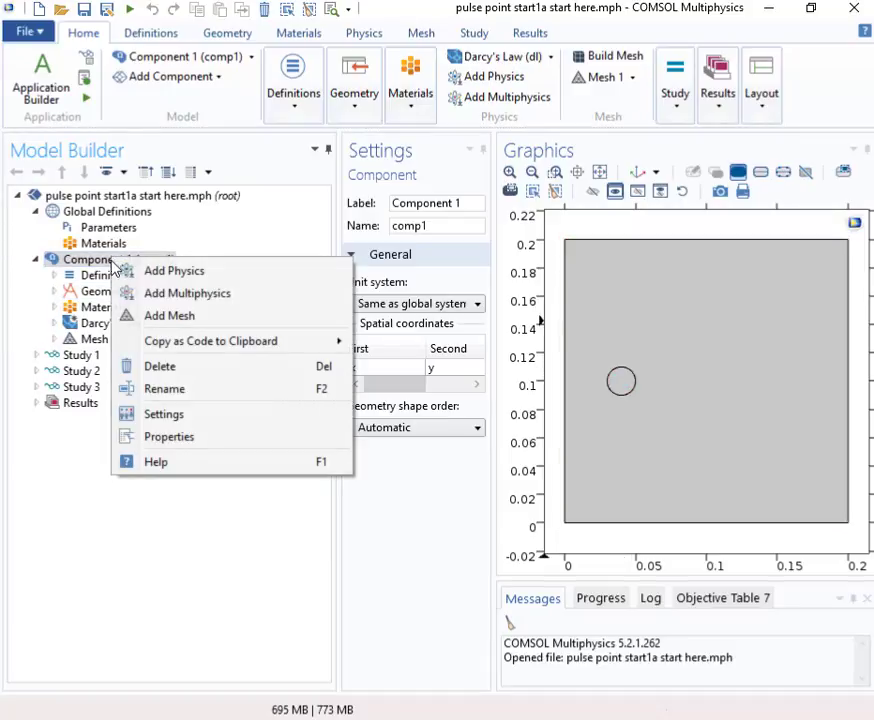
pyautogui.click(175, 293)
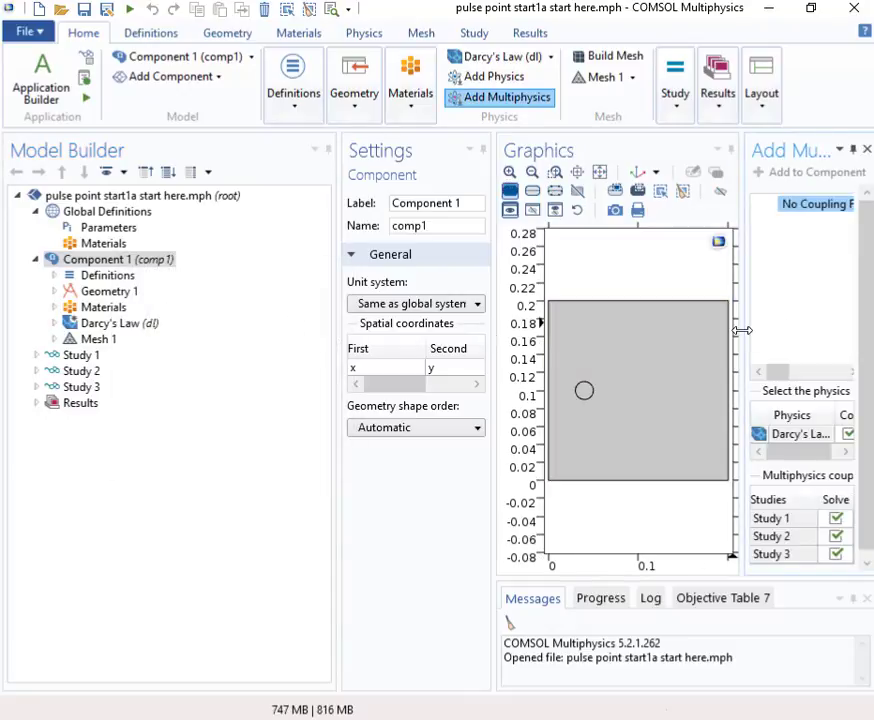
pyautogui.moveTo(741, 332); pyautogui.dragTo(630, 390)
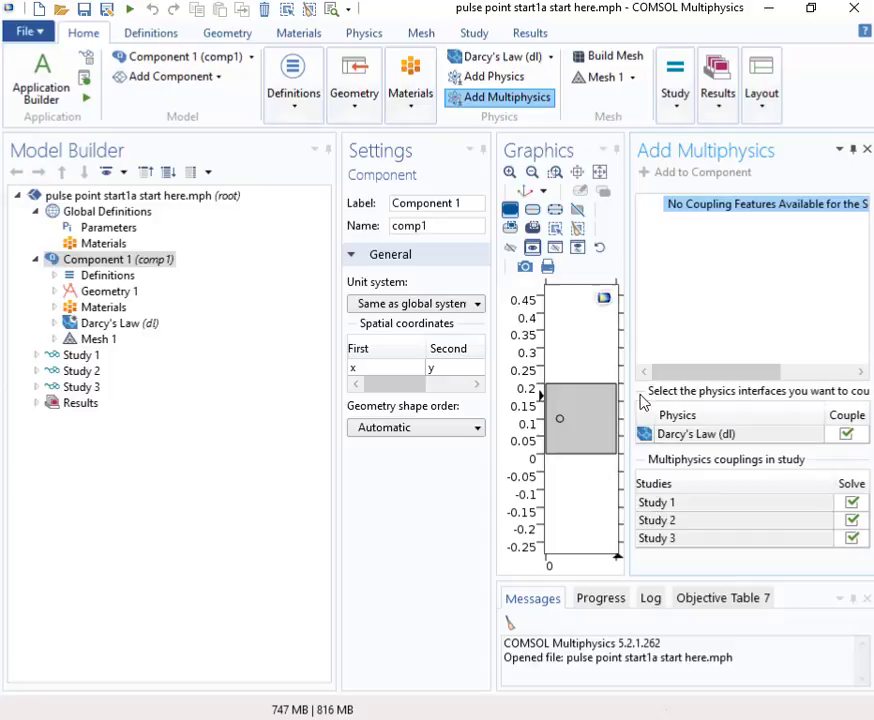
pyautogui.rightClick(115, 262)
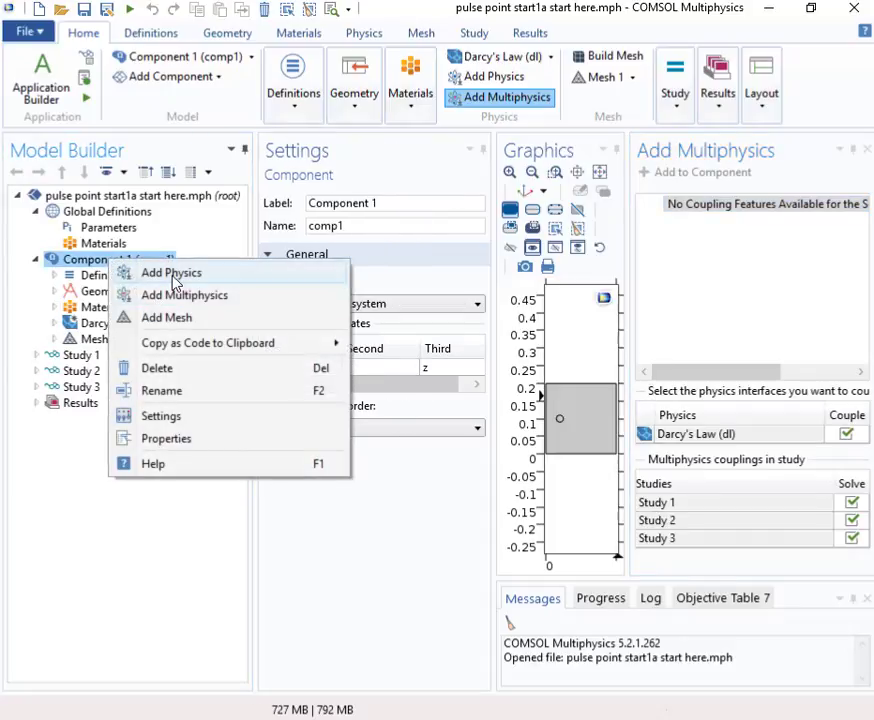
pyautogui.press('Escape')
# Step: Add Transport of Diluted Species in Porous Media from the Chemical Species Transport interfaces
pyautogui.click(493, 76)
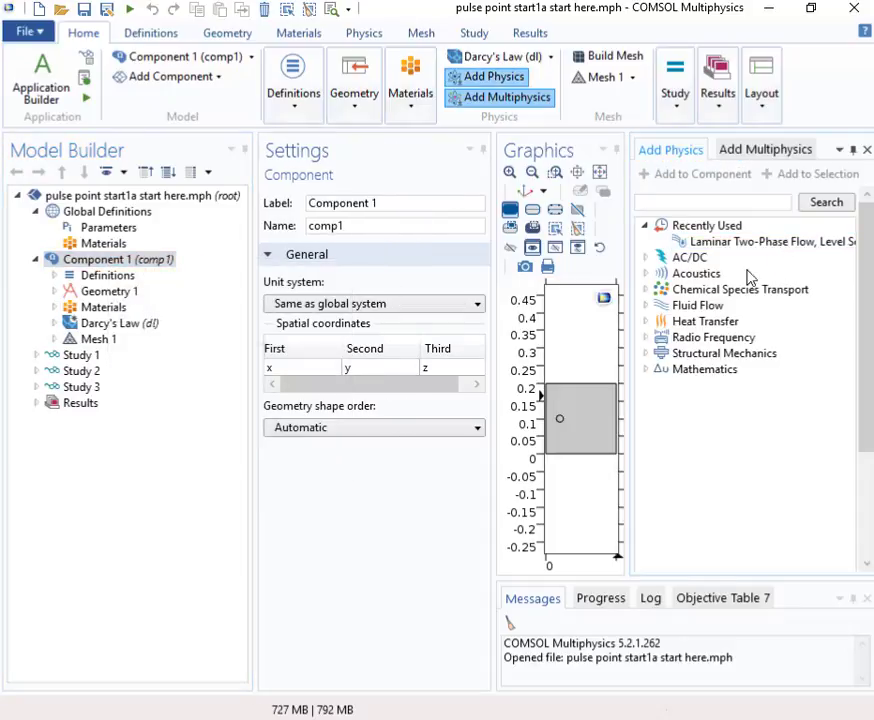
pyautogui.click(646, 289)
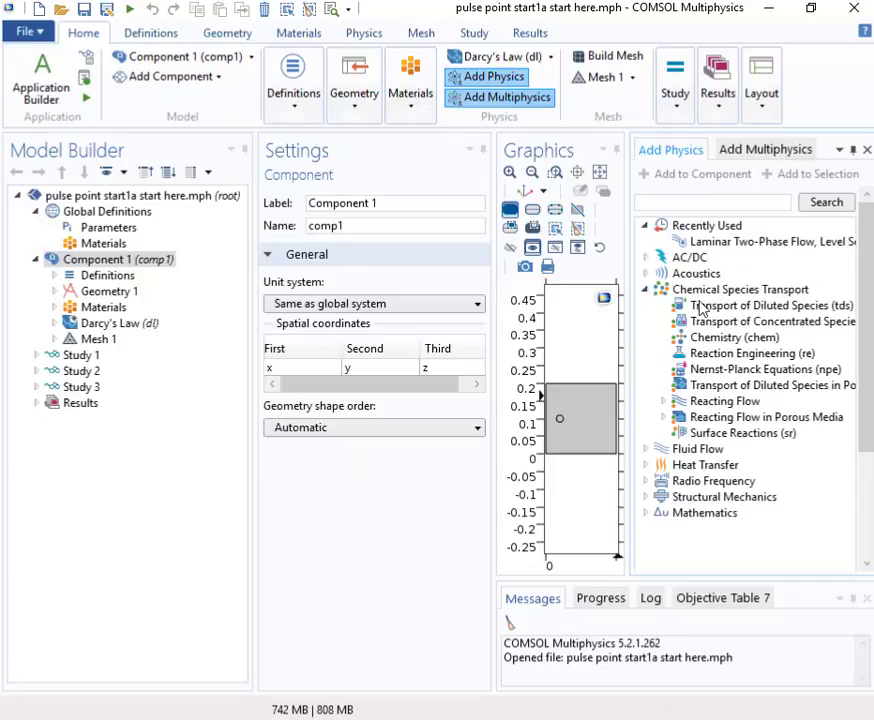
pyautogui.click(730, 391)
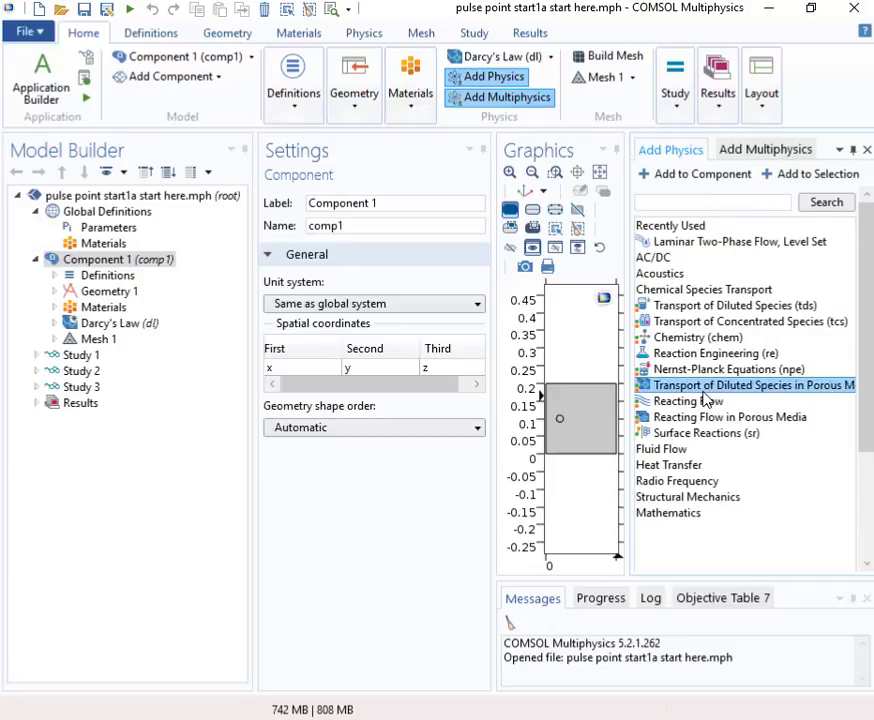
pyautogui.doubleClick(705, 398)
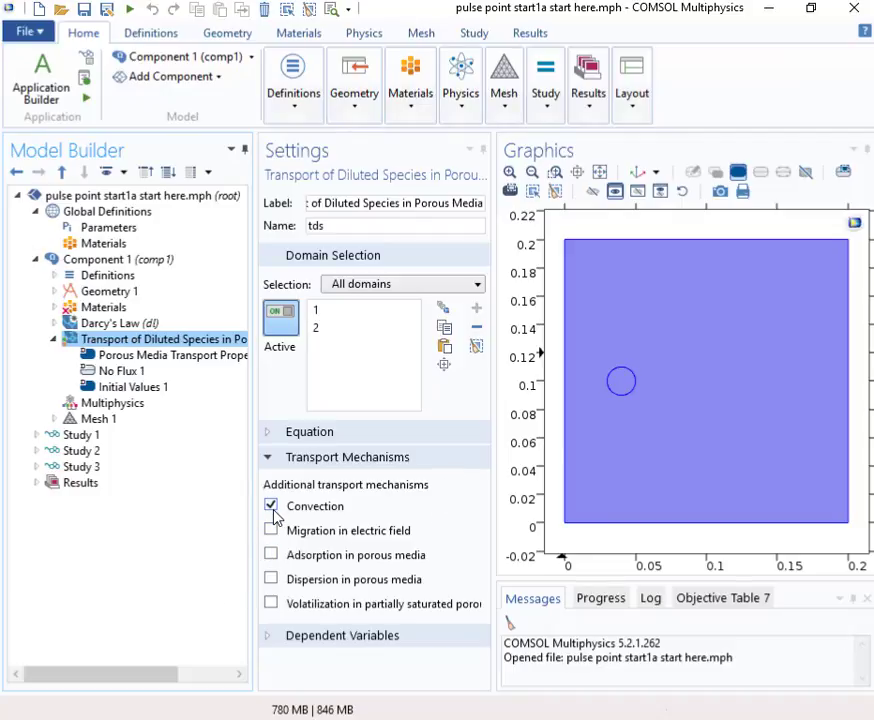
# Step: Enable Dispersion in porous media next to Convection, and widen the model tree
pyautogui.click(270, 579)
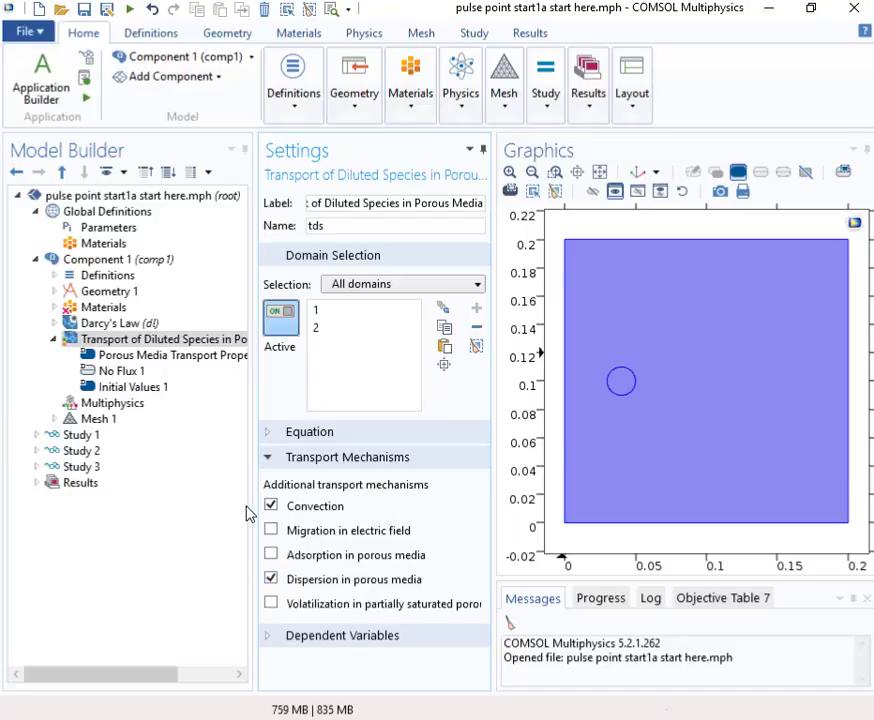
pyautogui.moveTo(256, 499); pyautogui.dragTo(332, 491)
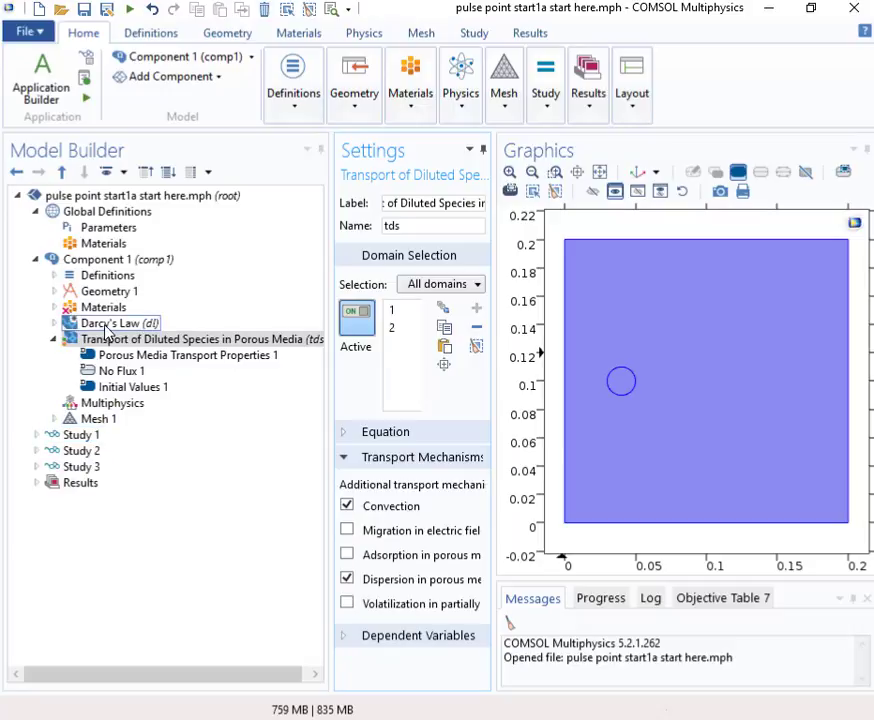
# Step: Inspect the component's Materials node, which contains Water, liquid
pyautogui.click(75, 308)
pyautogui.click(54, 308)
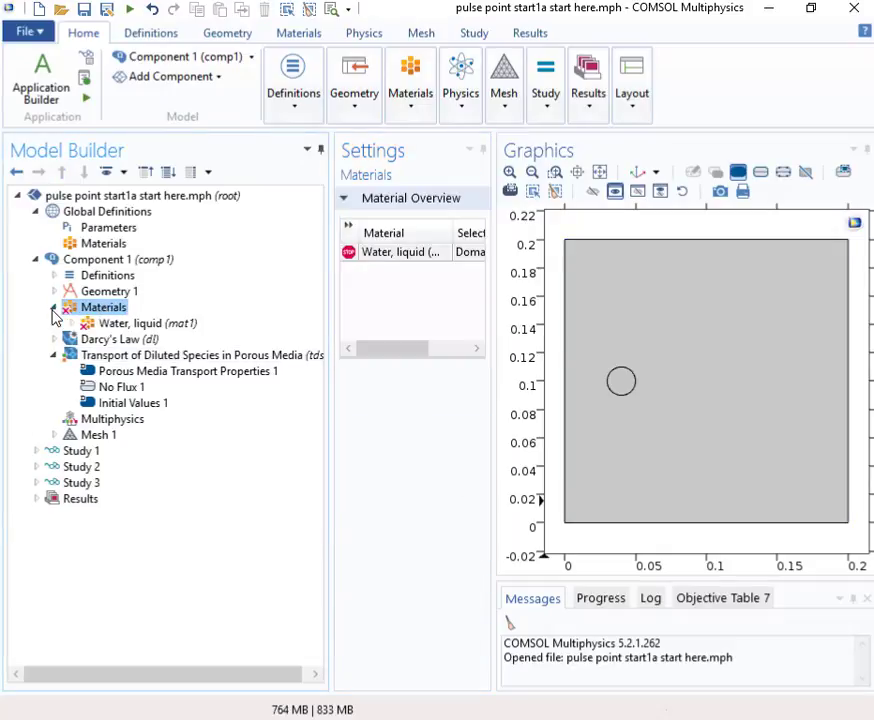
pyautogui.click(53, 309)
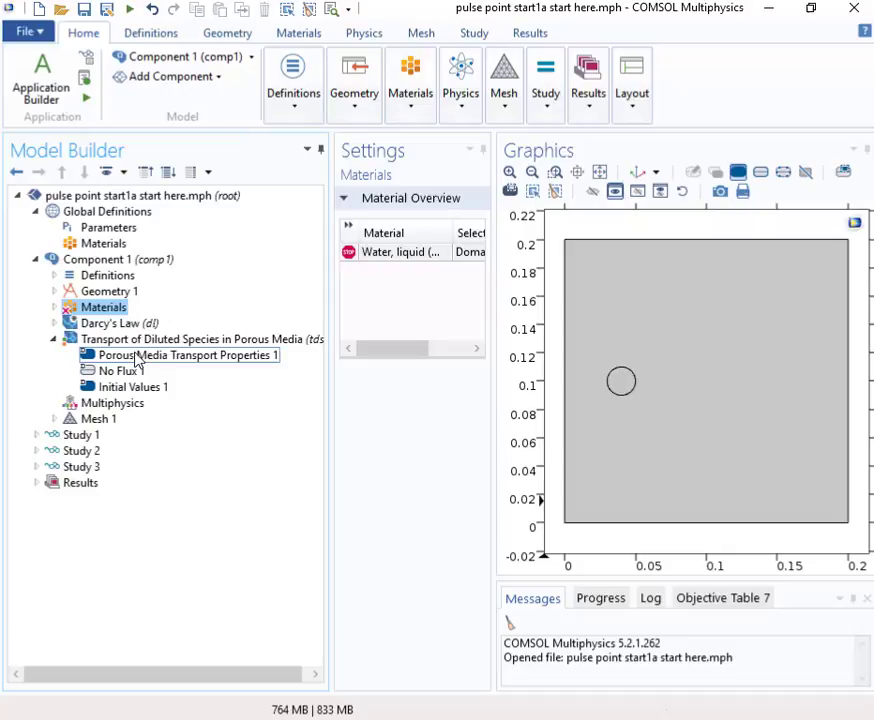
# Step: Add Porous Media Transport Properties 2, delete it again, and select Porous Media Transport Properties 1
pyautogui.click(160, 339)
pyautogui.rightClick(135, 347)
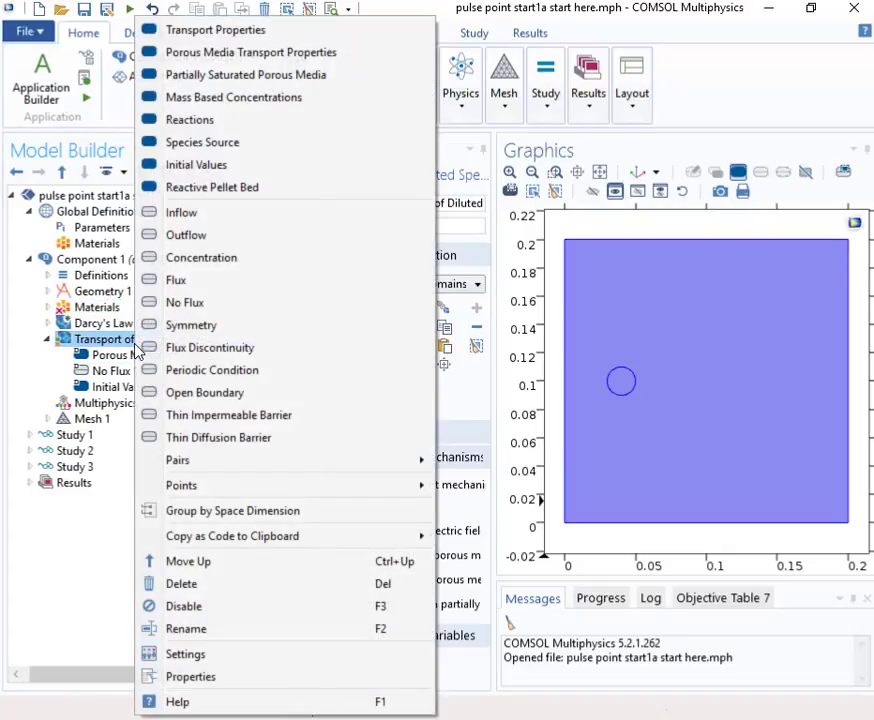
pyautogui.click(244, 55)
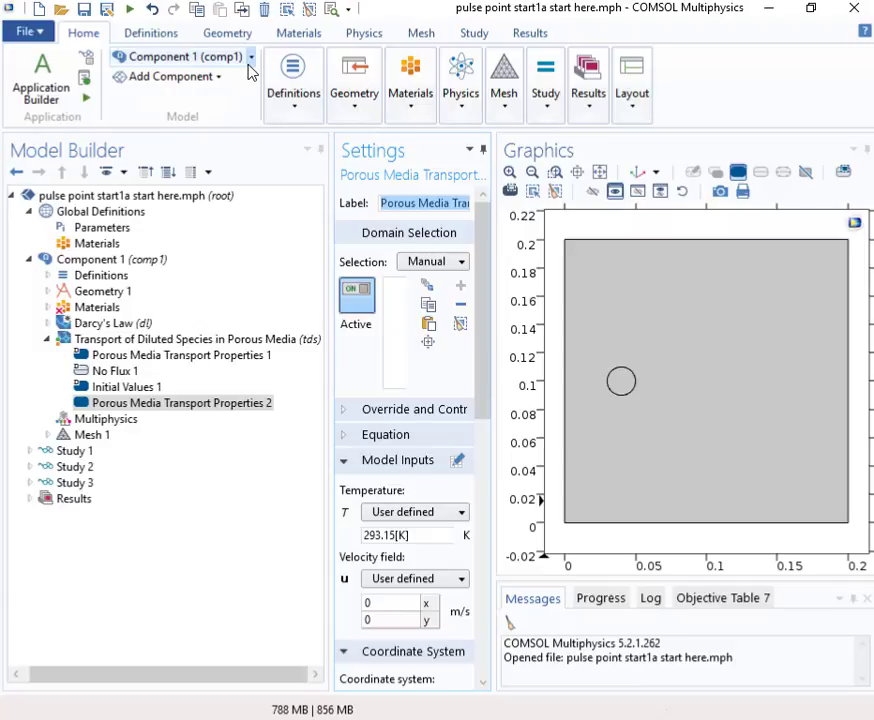
pyautogui.click(150, 409)
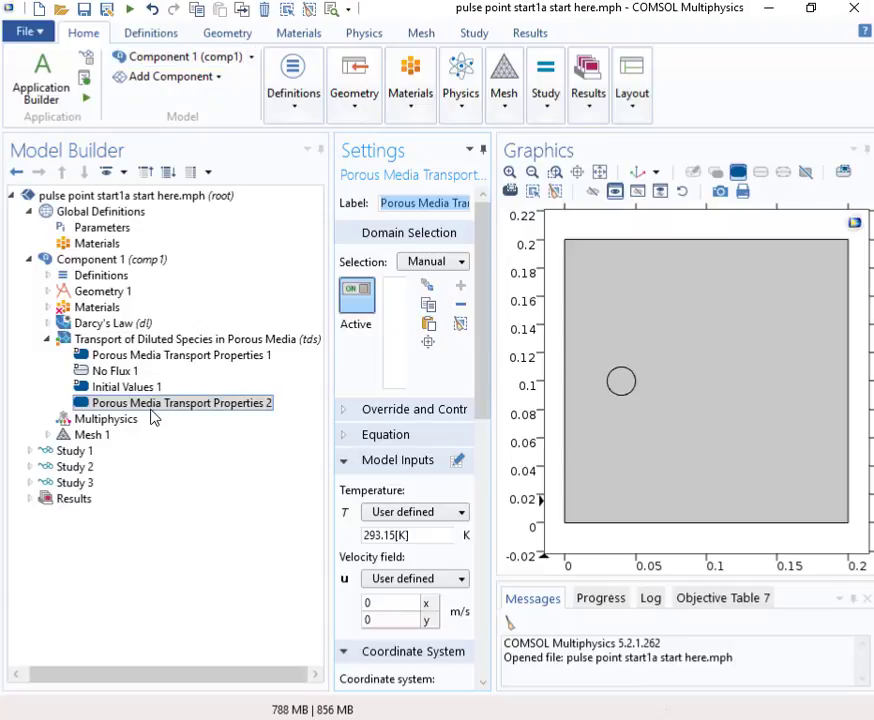
pyautogui.rightClick(152, 412)
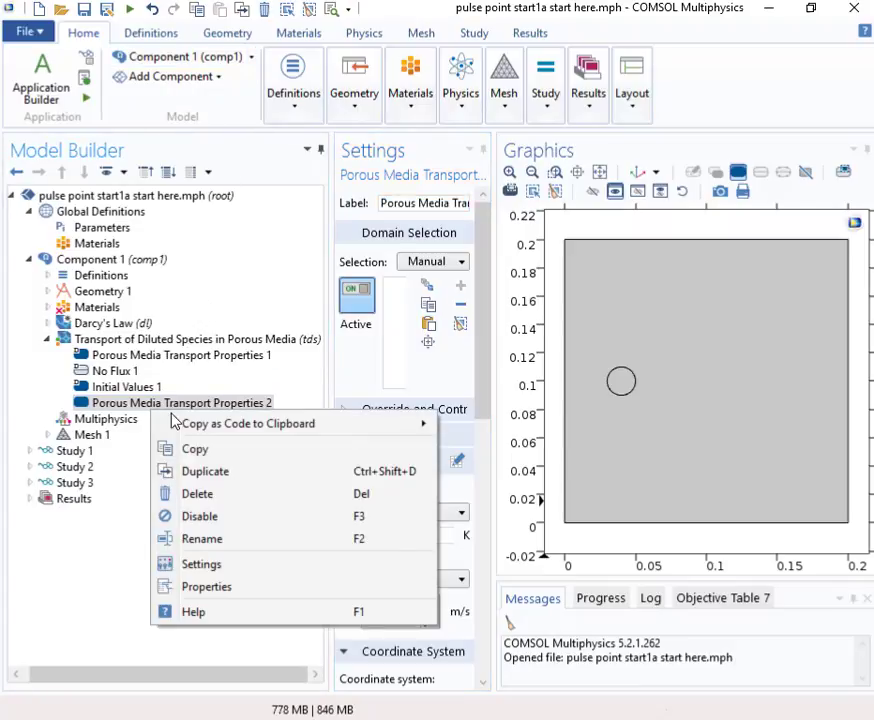
pyautogui.click(200, 493)
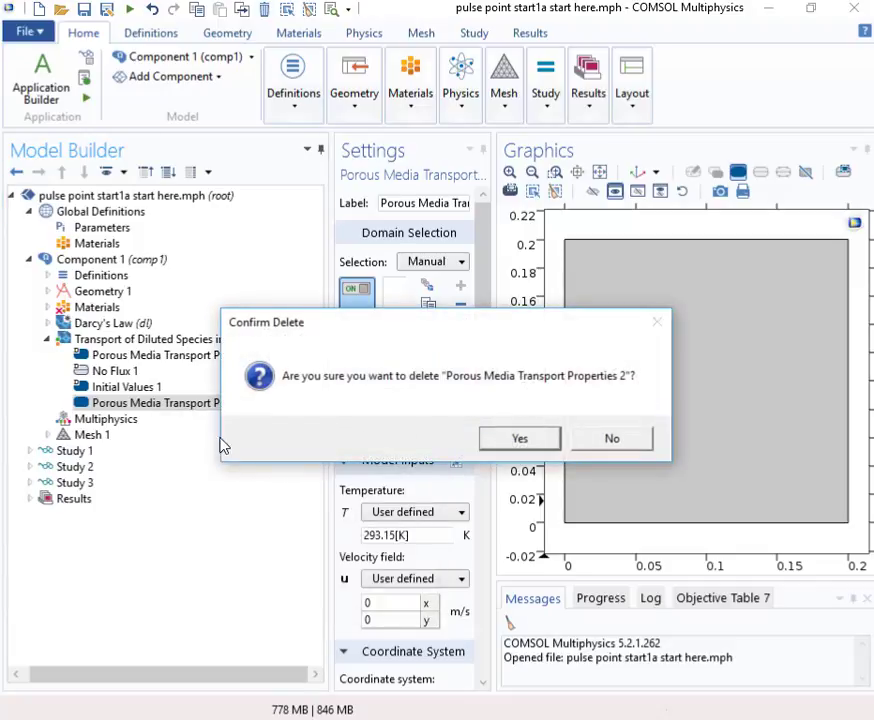
pyautogui.click(518, 441)
pyautogui.click(255, 362)
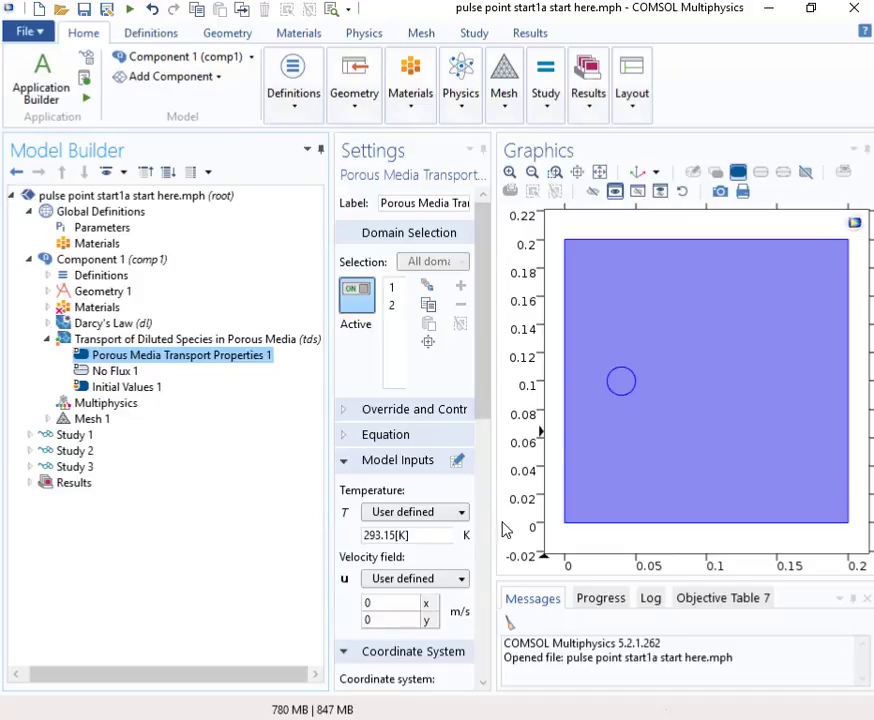
# Step: Use Darcy's velocity field for the transport and review the global parameters table
pyautogui.moveTo(494, 521); pyautogui.dragTo(712, 560)
pyautogui.click(684, 582)
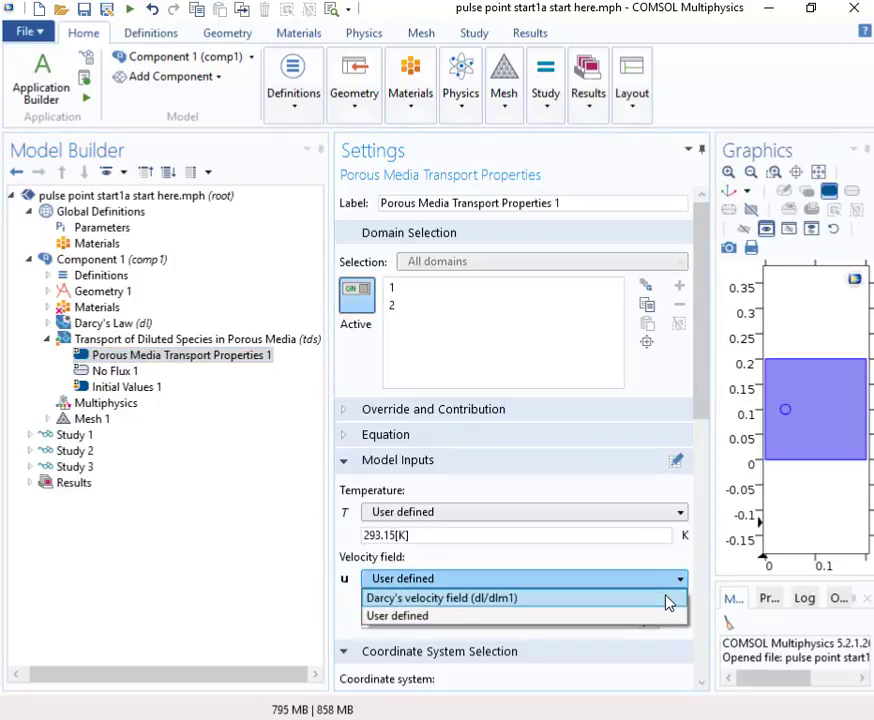
pyautogui.click(665, 597)
pyautogui.scroll(-5, 702, 406)
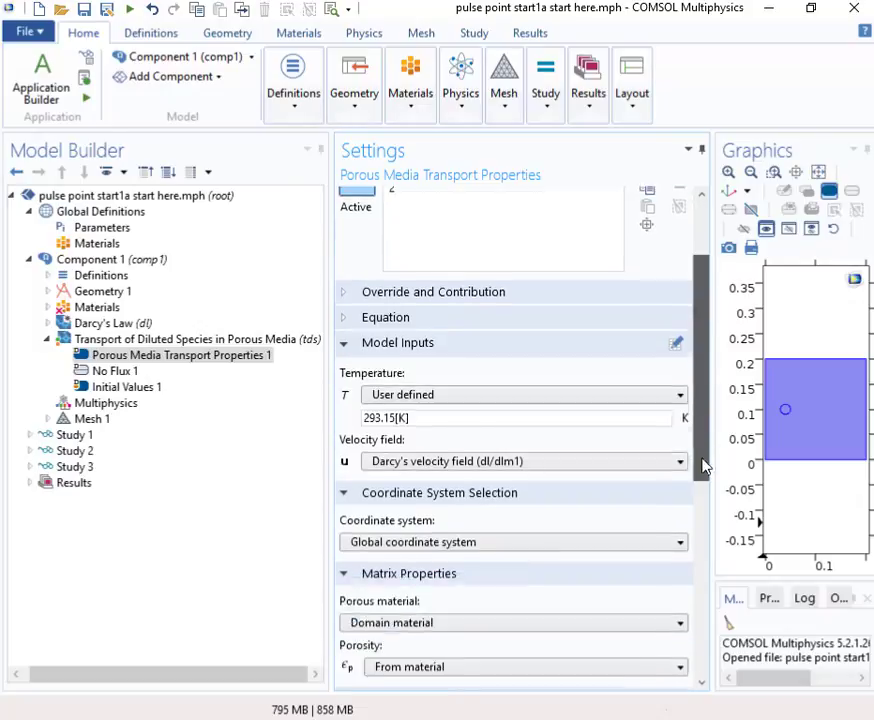
pyautogui.click(76, 228)
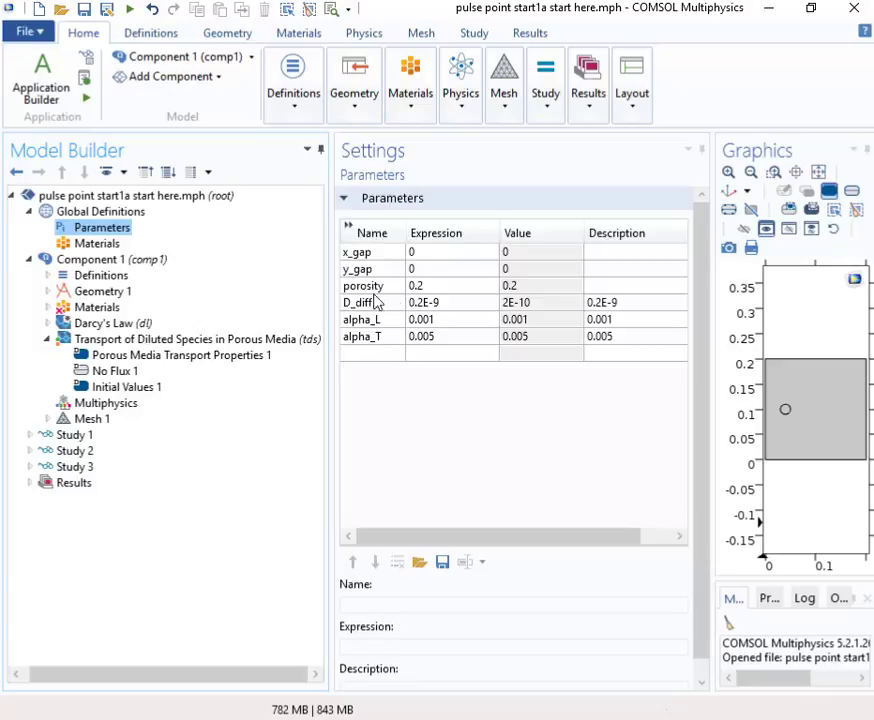
pyautogui.click(140, 356)
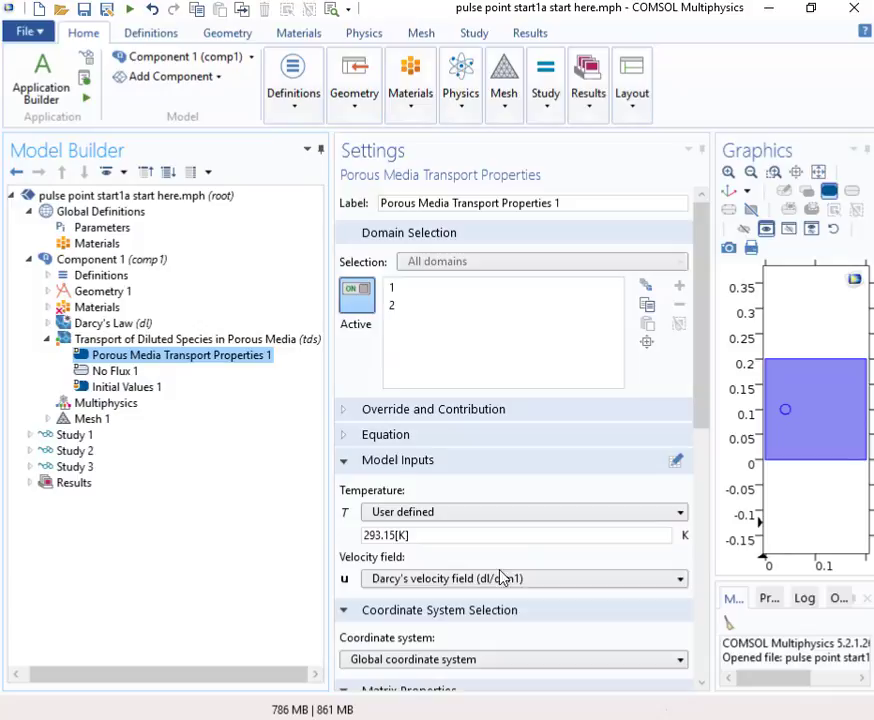
# Step: Make porosity user defined as 'porosity' and set the diffusion coefficient to D_diff
pyautogui.moveTo(706, 414); pyautogui.dragTo(706, 488)
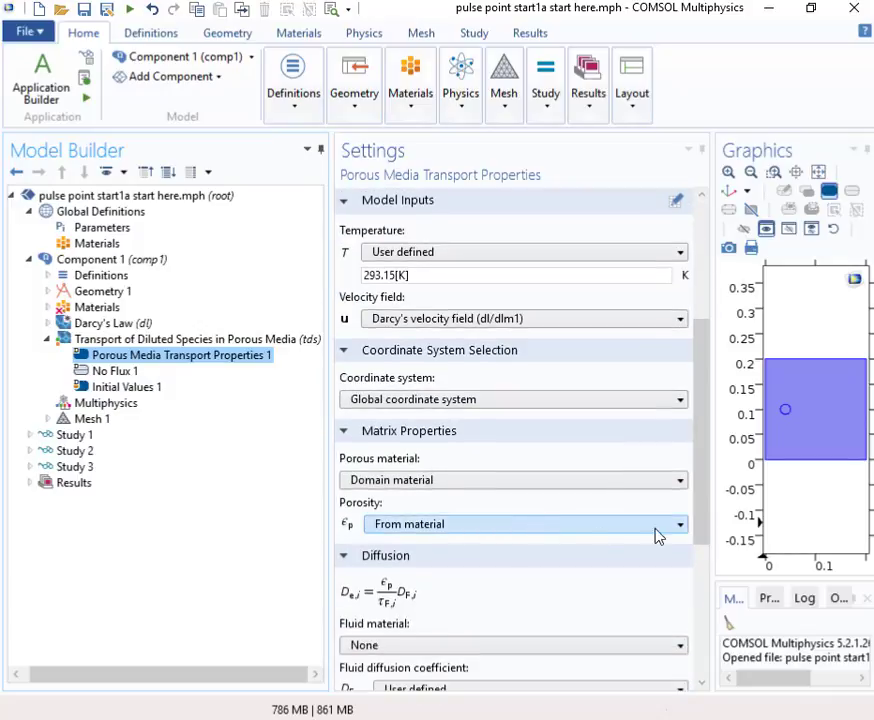
pyautogui.click(684, 526)
pyautogui.click(552, 566)
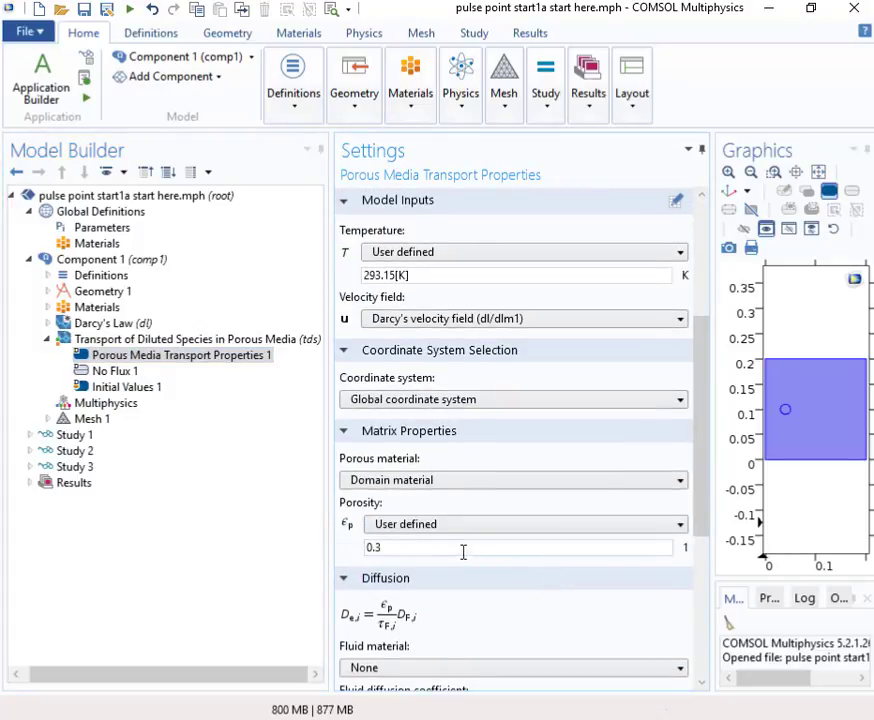
pyautogui.moveTo(463, 551); pyautogui.dragTo(318, 566)
pyautogui.write('porosity')
pyautogui.scroll(-5, 517, 501)
pyautogui.moveTo(441, 462); pyautogui.dragTo(345, 475)
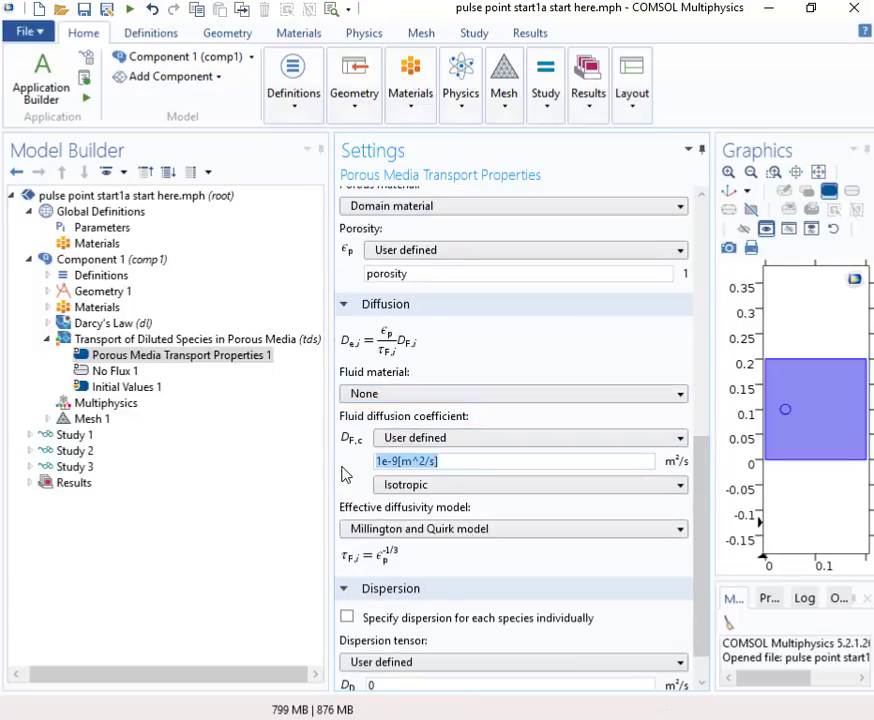
pyautogui.write('D_diff')
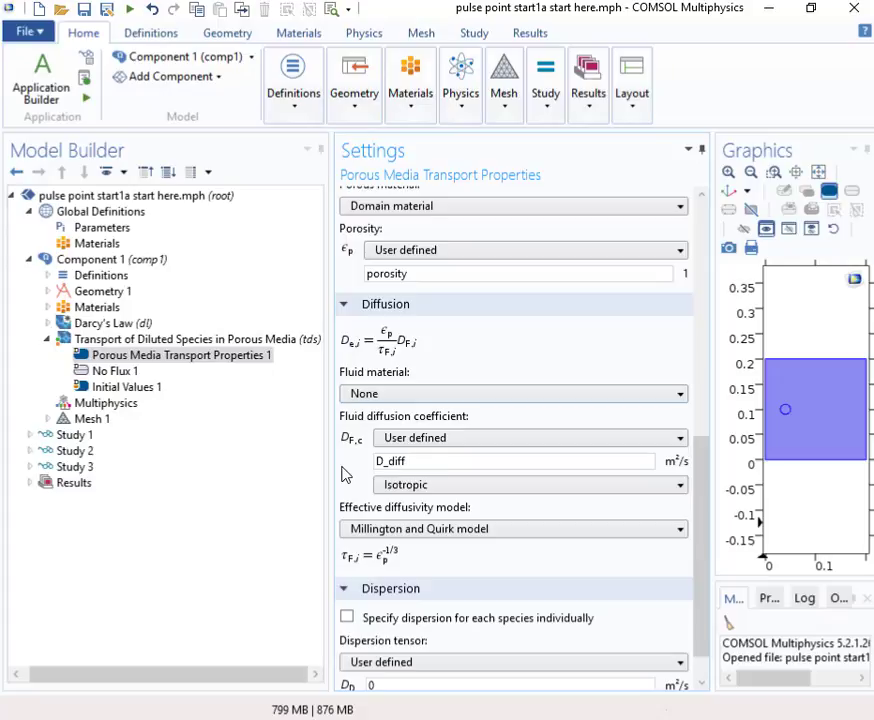
pyautogui.click(699, 368)
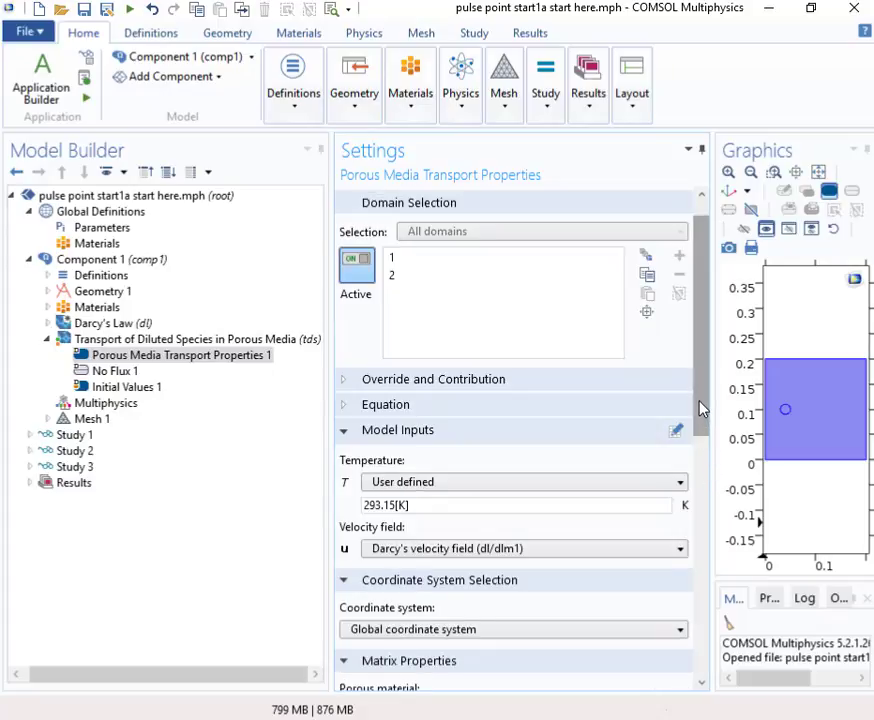
pyautogui.moveTo(700, 408); pyautogui.dragTo(687, 677)
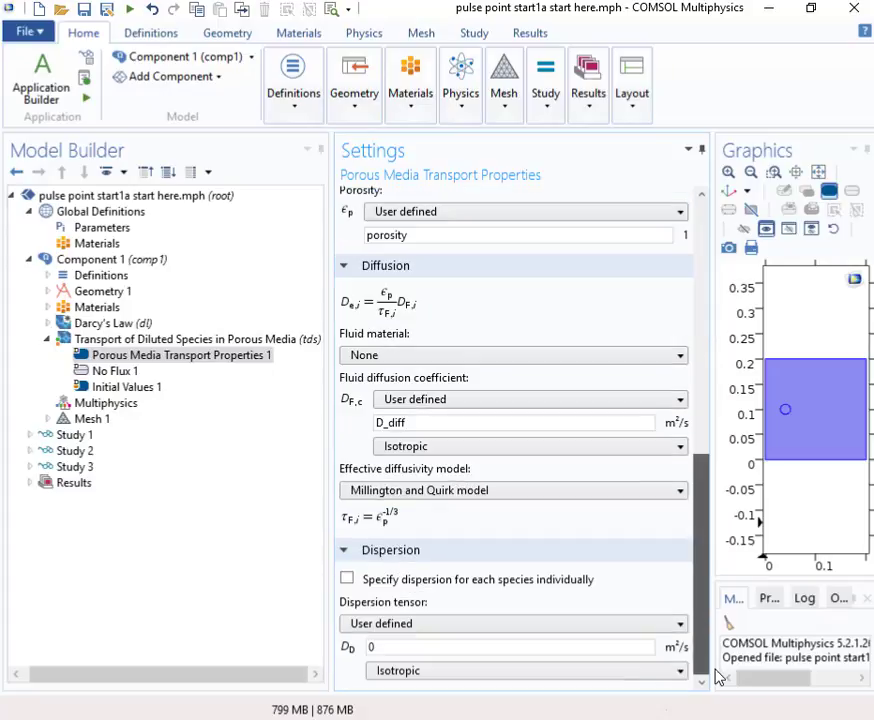
# Step: Set the dispersion tensor to Dispersivity with longitudinal alpha_L and transverse alpha_T
pyautogui.click(679, 626)
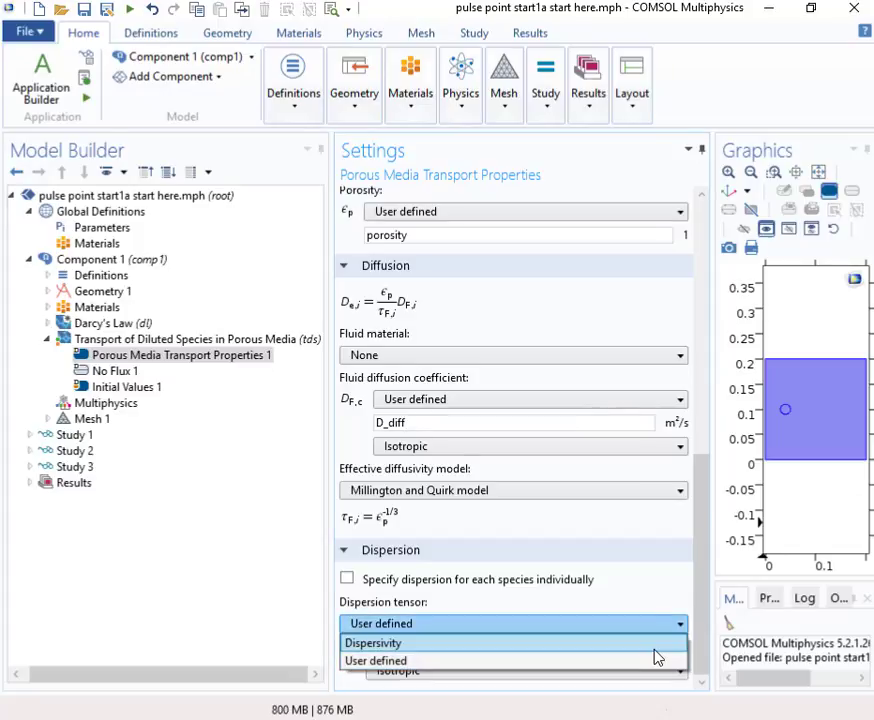
pyautogui.click(655, 645)
pyautogui.moveTo(702, 581); pyautogui.dragTo(702, 679)
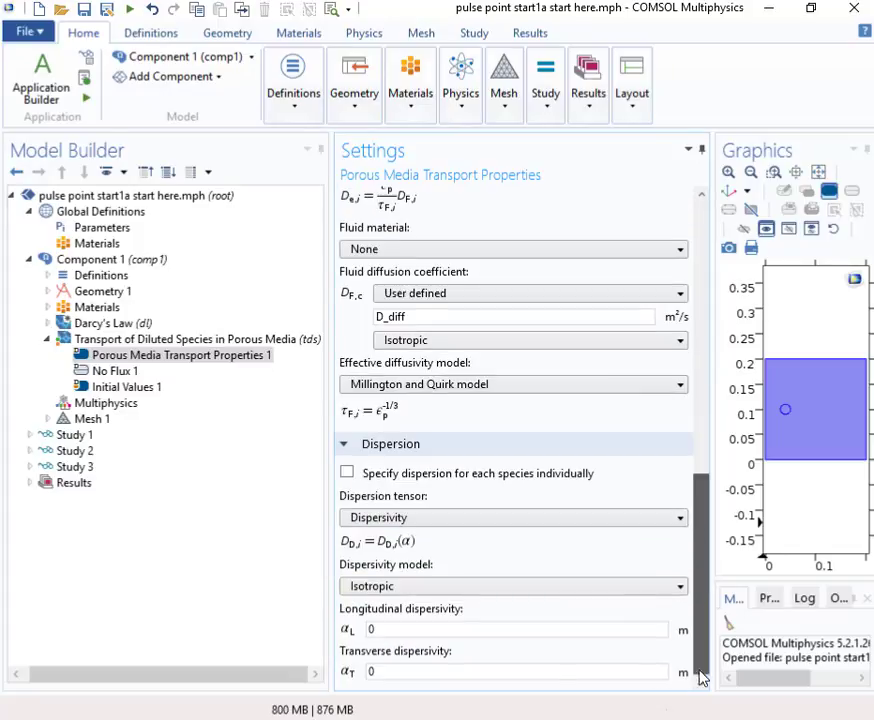
pyautogui.click(390, 628)
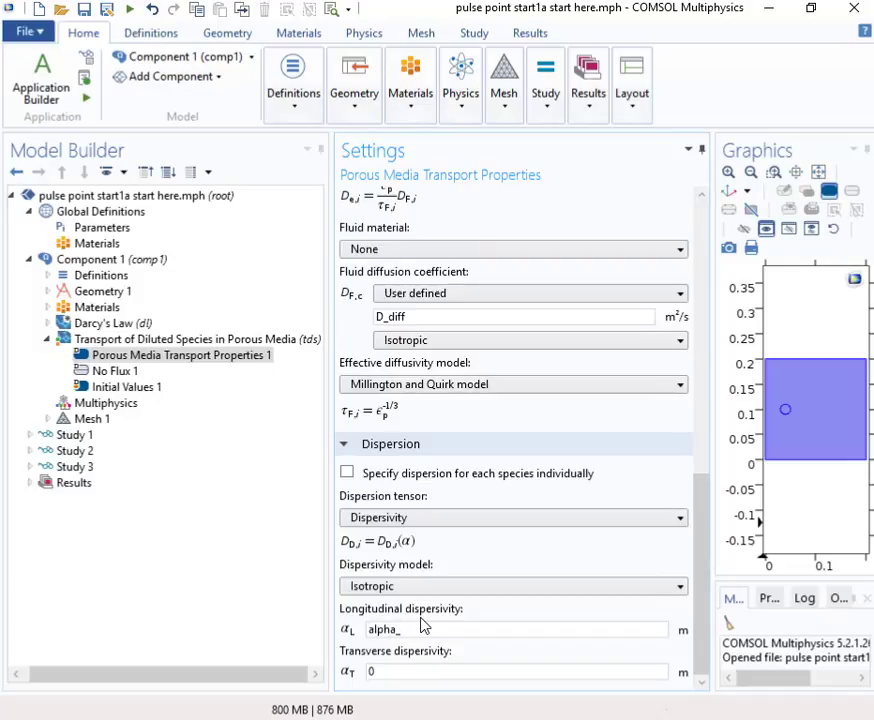
pyautogui.write('alpha_L')
pyautogui.doubleClick(371, 671)
pyautogui.click(224, 357)
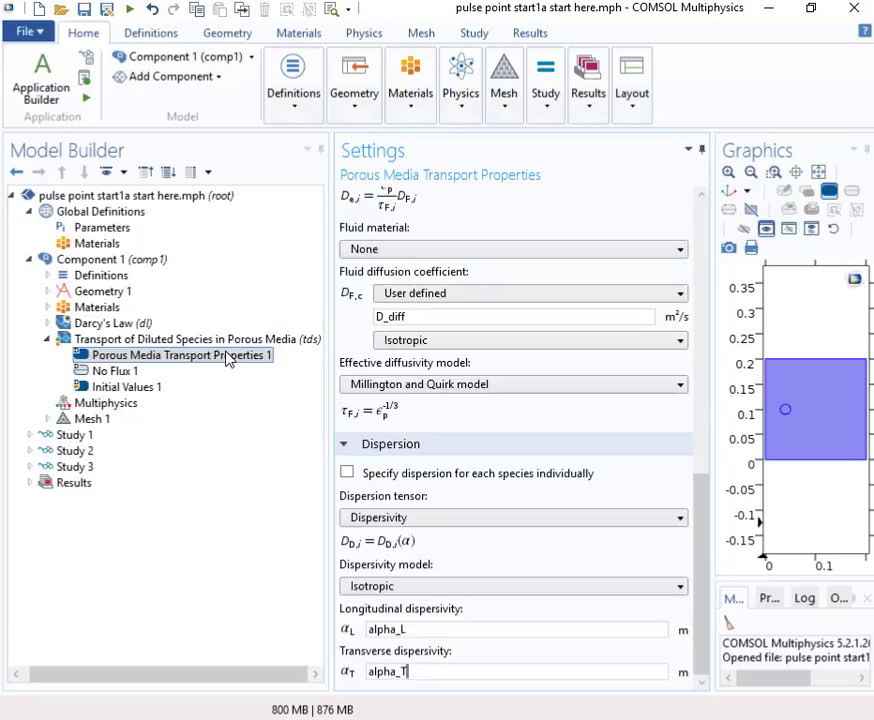
# Step: Add an Initial Values 2 feature to the Transport of Diluted Species interface
pyautogui.click(170, 340)
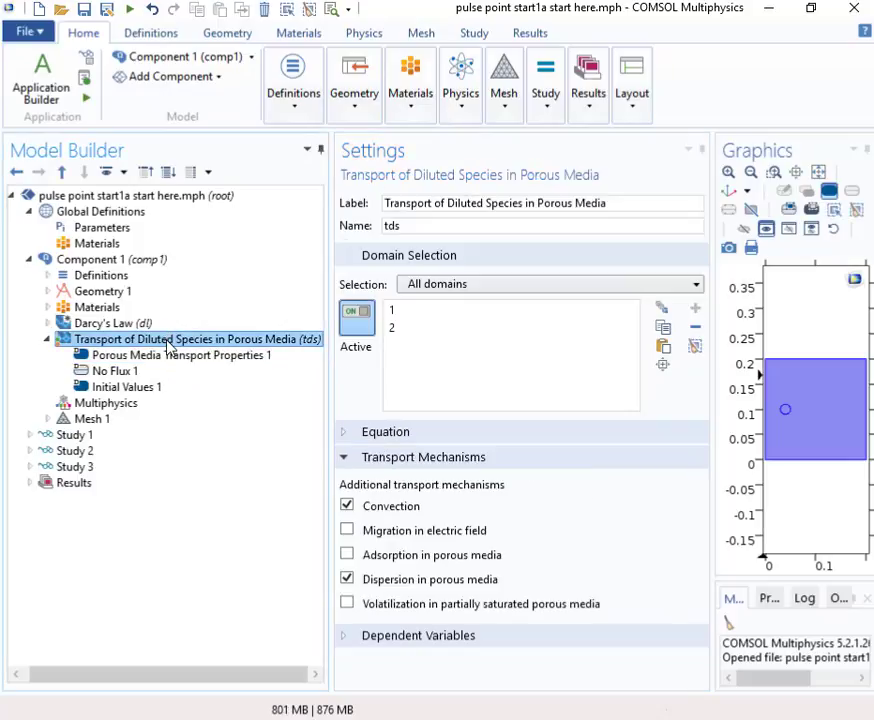
pyautogui.rightClick(168, 343)
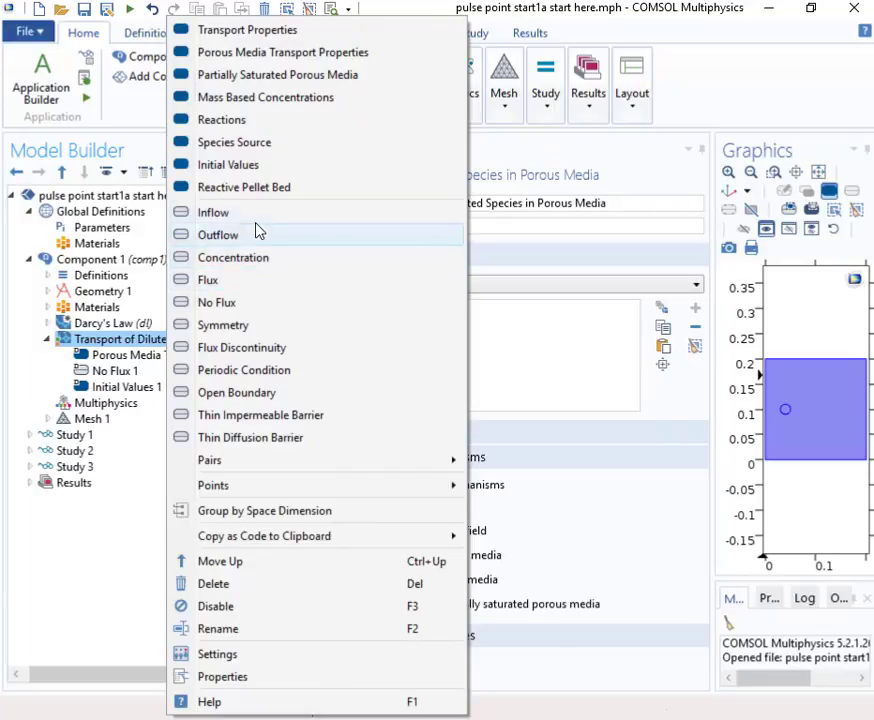
pyautogui.click(272, 167)
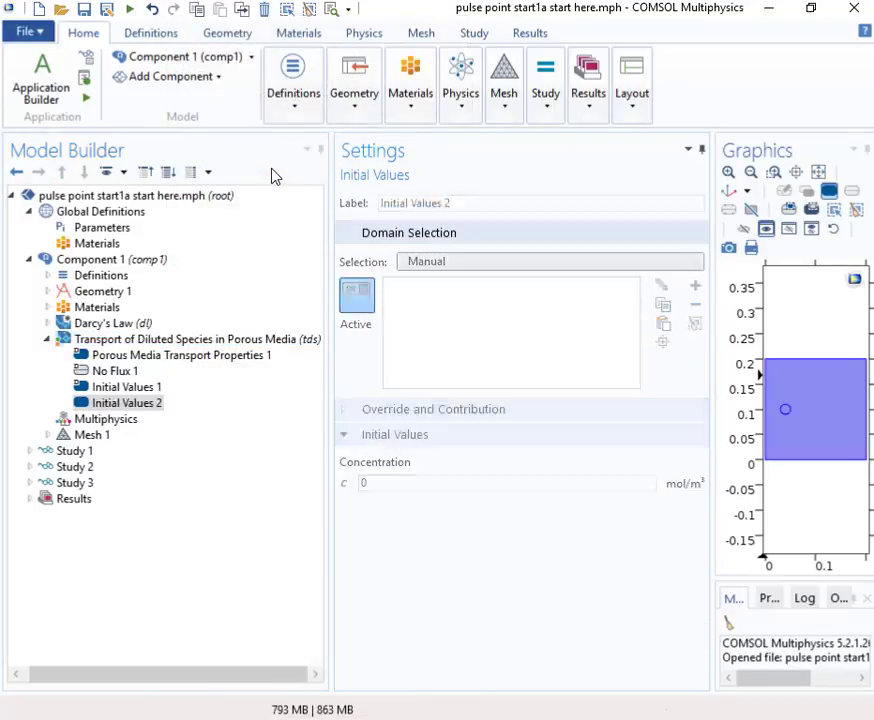
pyautogui.click(150, 389)
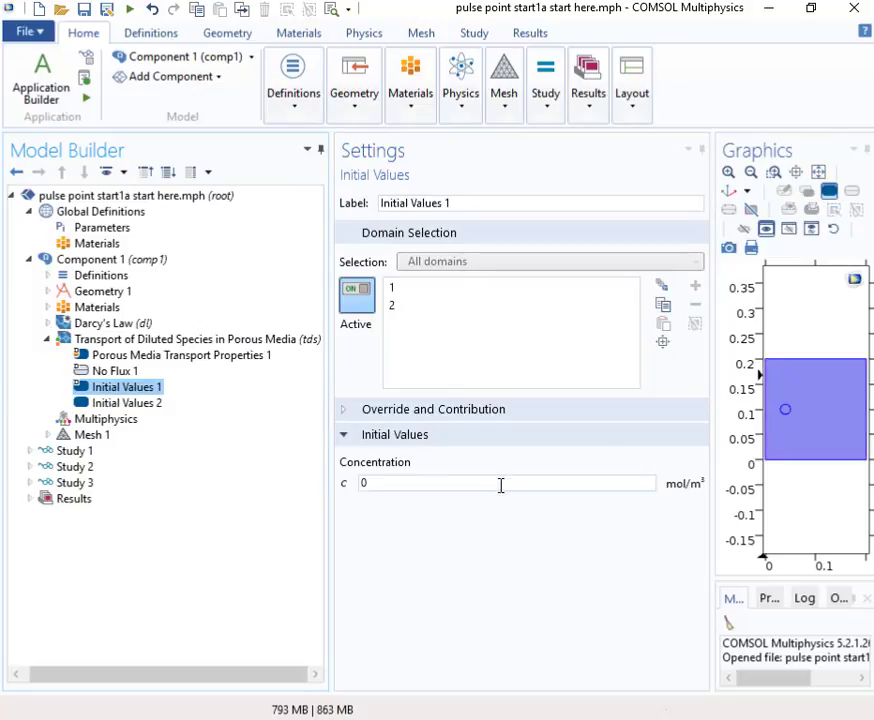
pyautogui.click(145, 403)
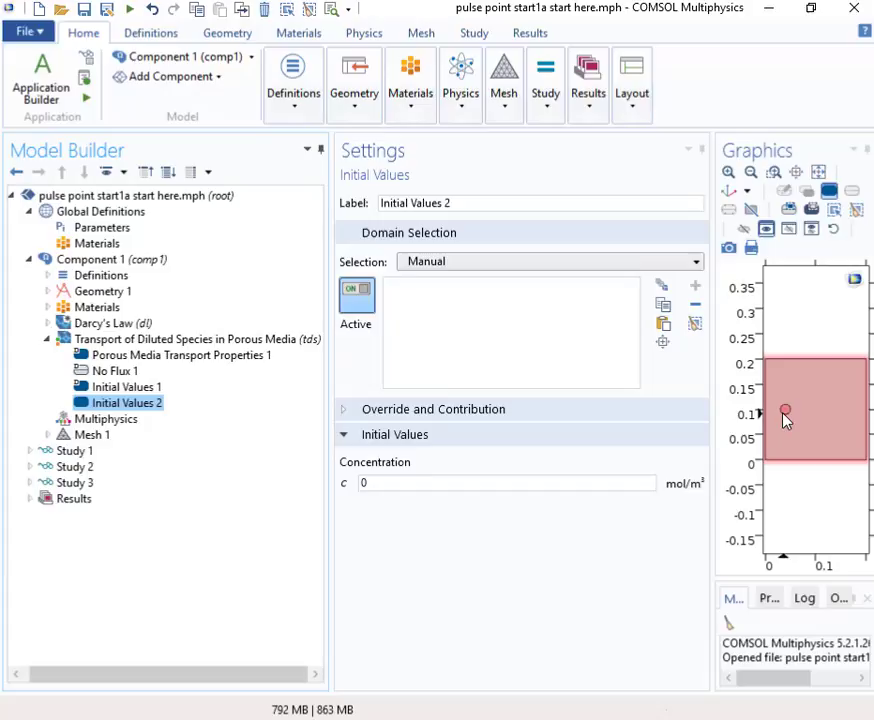
# Step: Assign Initial Values 2 to domain 2, the small circle, with concentration 1 mol/m³
pyautogui.click(785, 418)
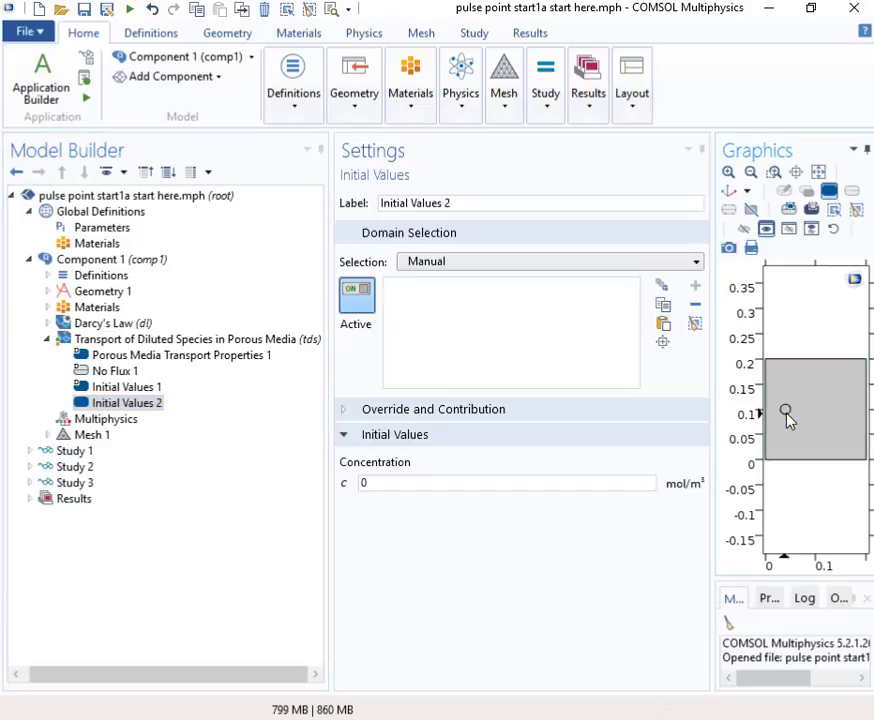
pyautogui.click(785, 418)
pyautogui.moveTo(713, 515); pyautogui.dragTo(523, 546)
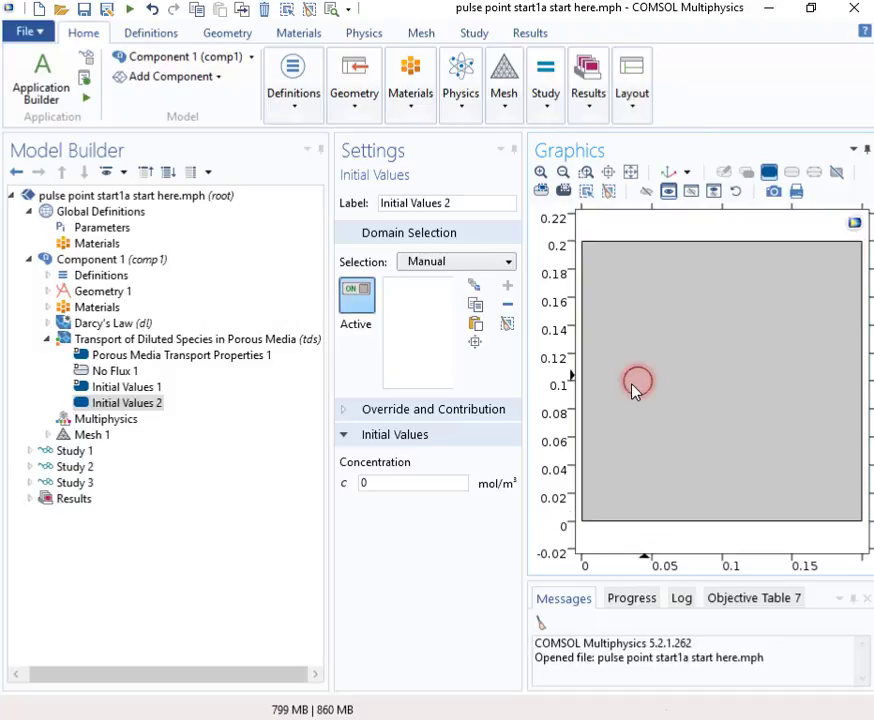
pyautogui.click(634, 389)
pyautogui.doubleClick(404, 484)
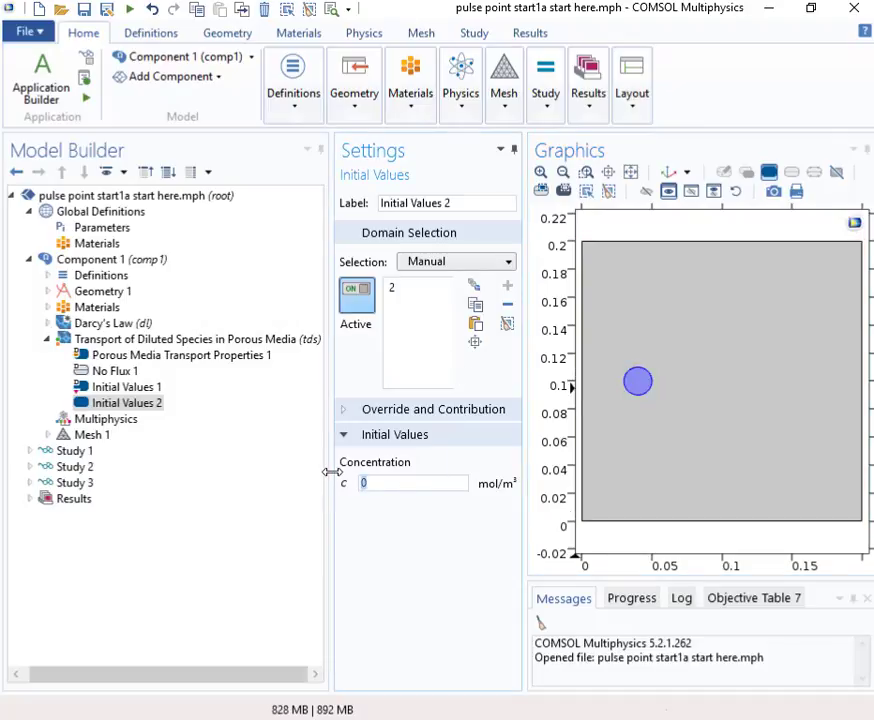
pyautogui.write('1')
pyautogui.moveTo(527, 484); pyautogui.dragTo(683, 482)
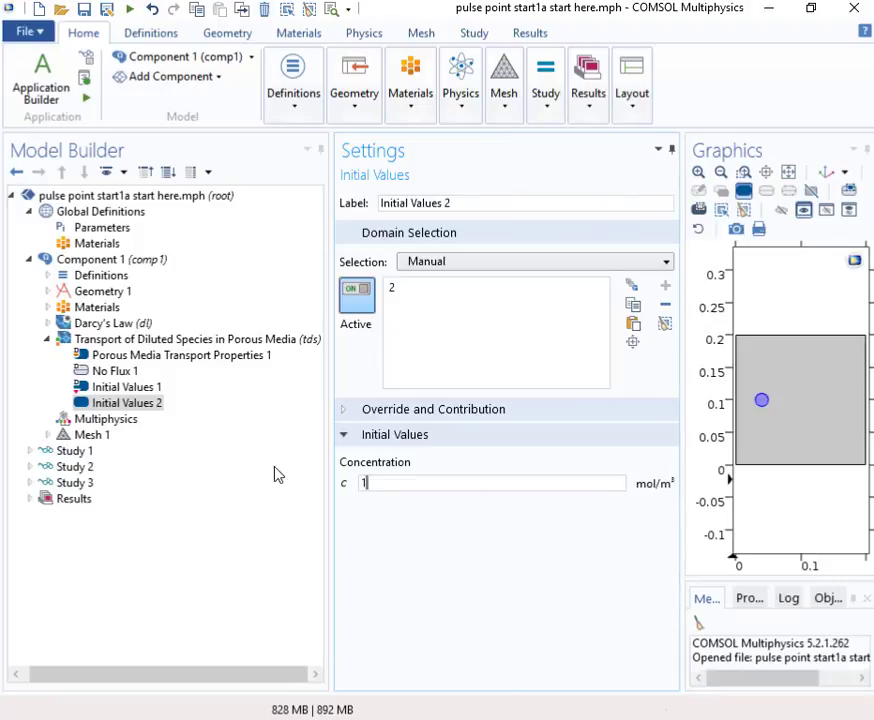
# Step: Add an Outflow 1 condition on boundary 4, the square's right edge
pyautogui.click(151, 345)
pyautogui.rightClick(151, 345)
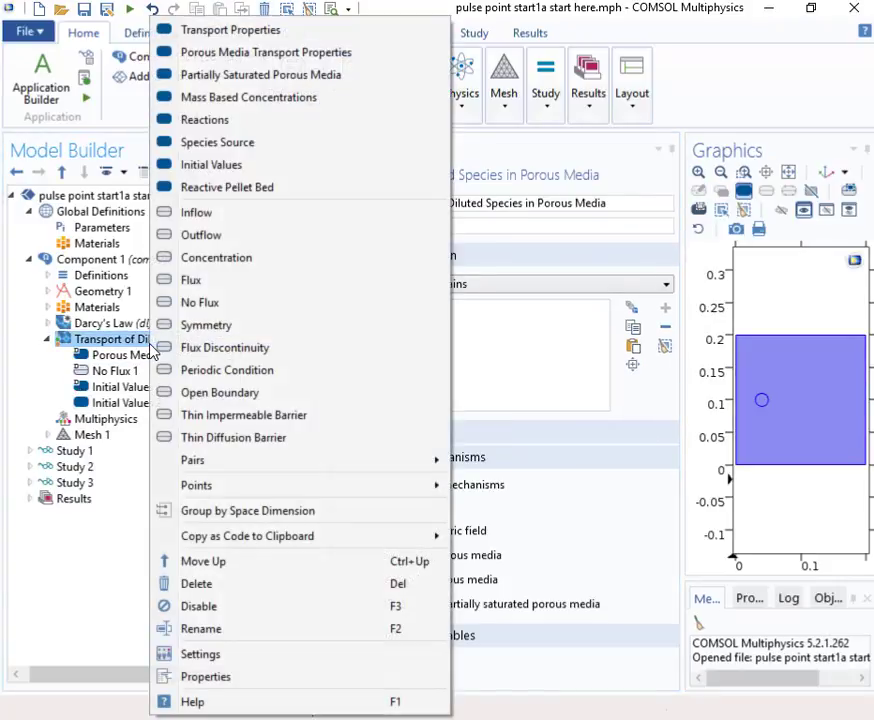
pyautogui.click(236, 236)
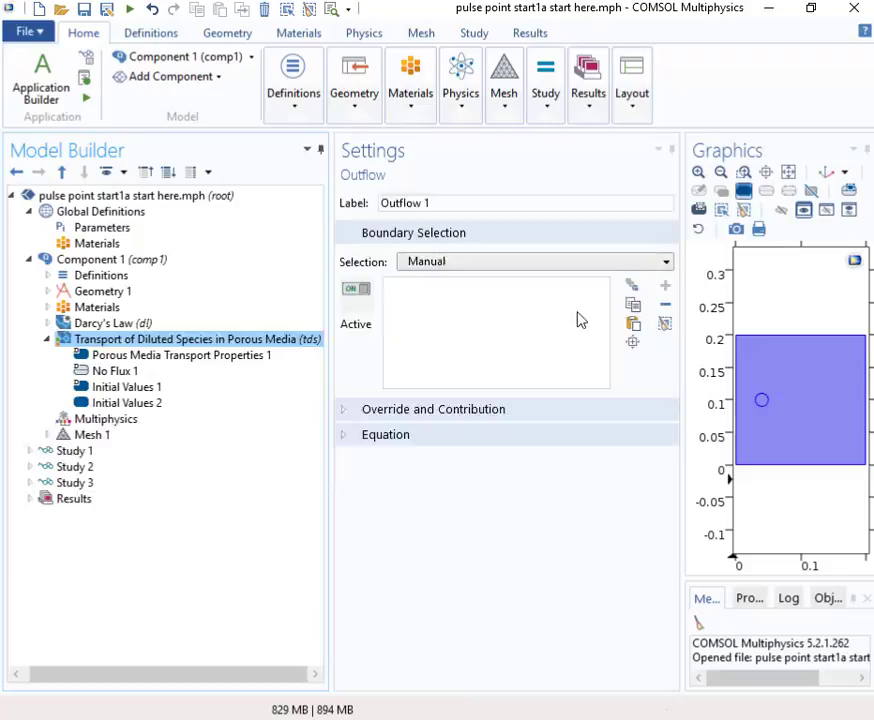
pyautogui.click(866, 432)
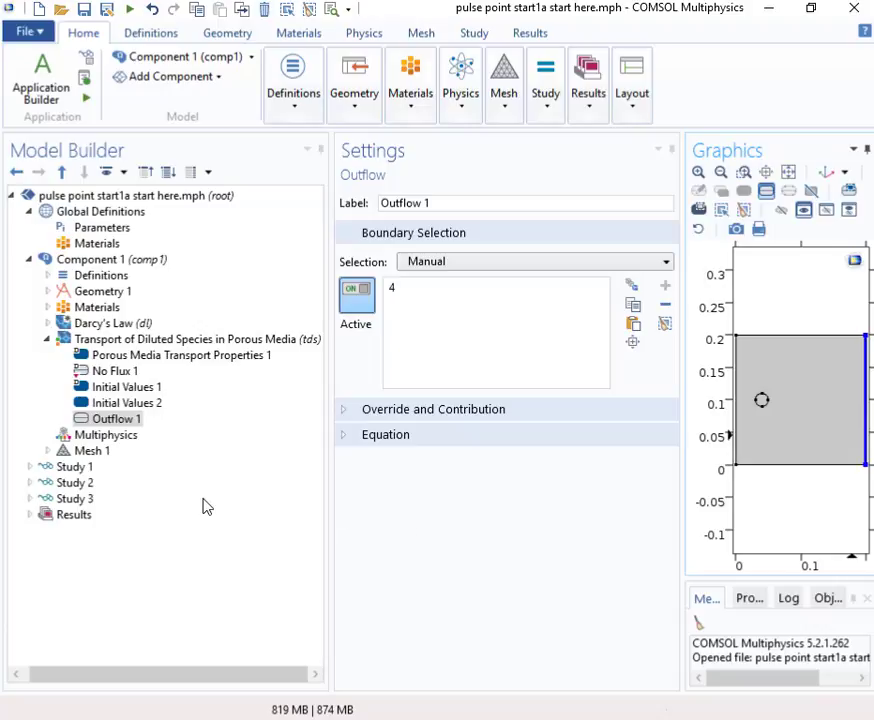
# Step: Clear Transport of Diluted Species from Study 1's Stationary step so only Darcy's Law is solved
pyautogui.click(29, 466)
pyautogui.click(76, 468)
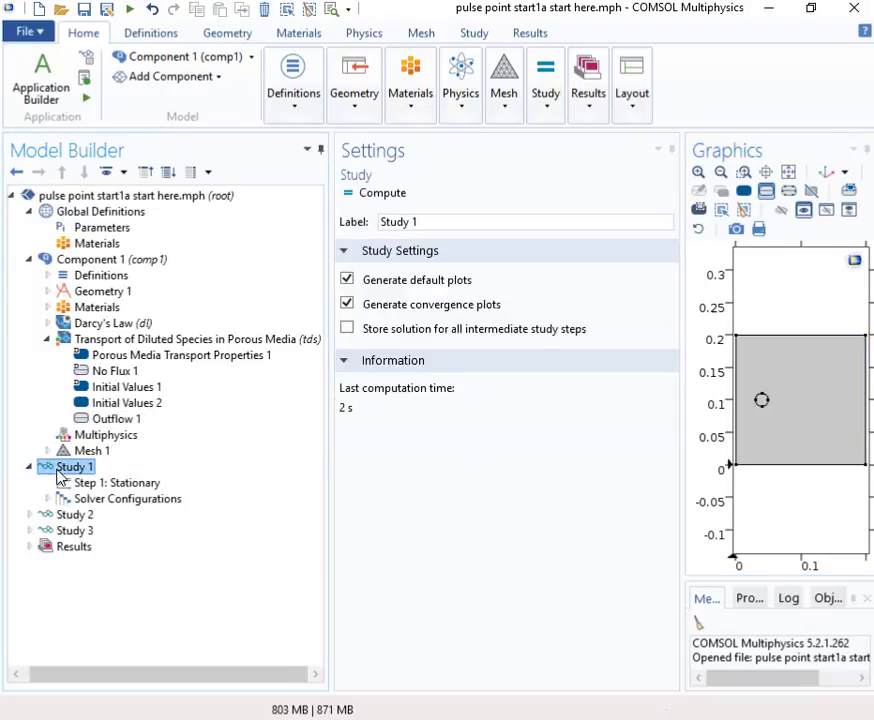
pyautogui.click(108, 485)
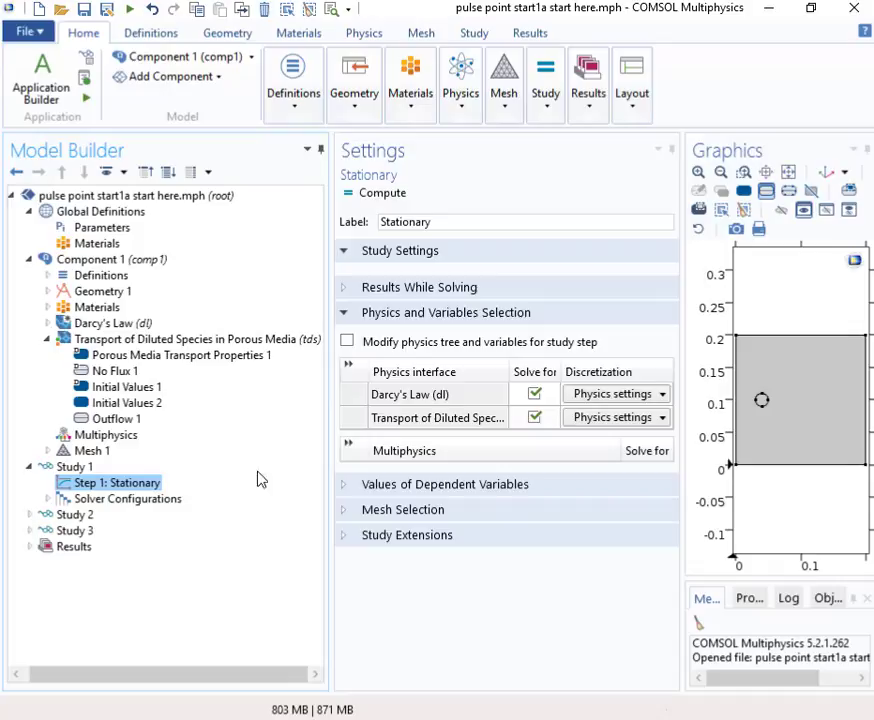
pyautogui.click(534, 417)
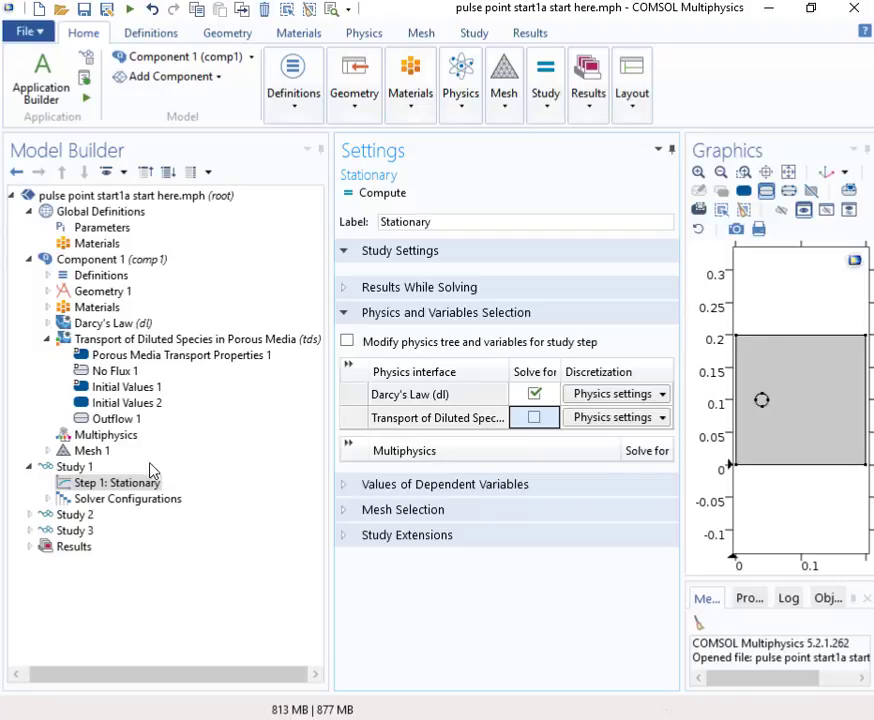
pyautogui.click(42, 466)
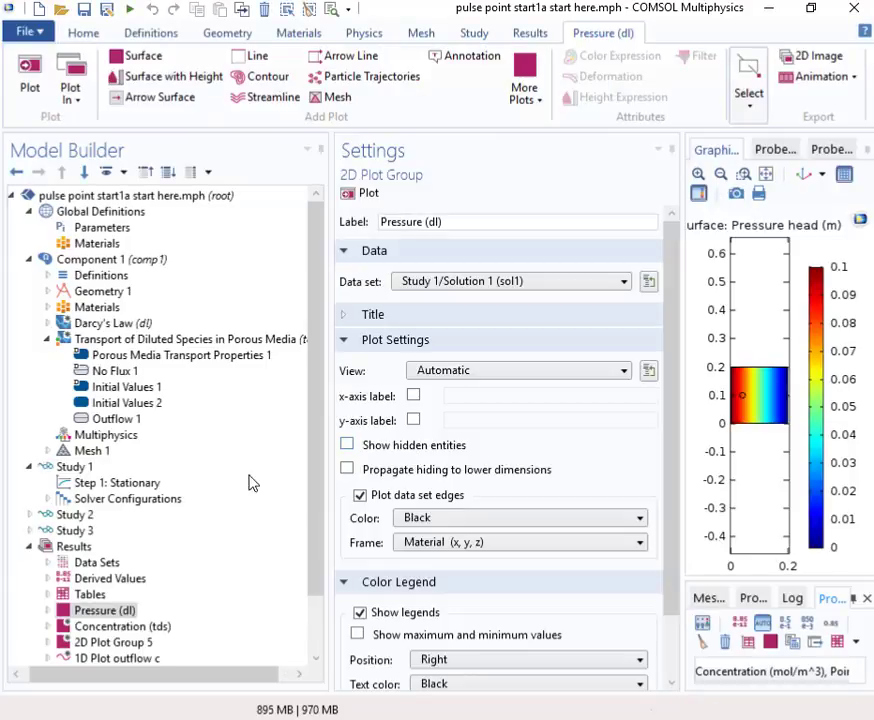
pyautogui.moveTo(314, 413); pyautogui.dragTo(308, 542)
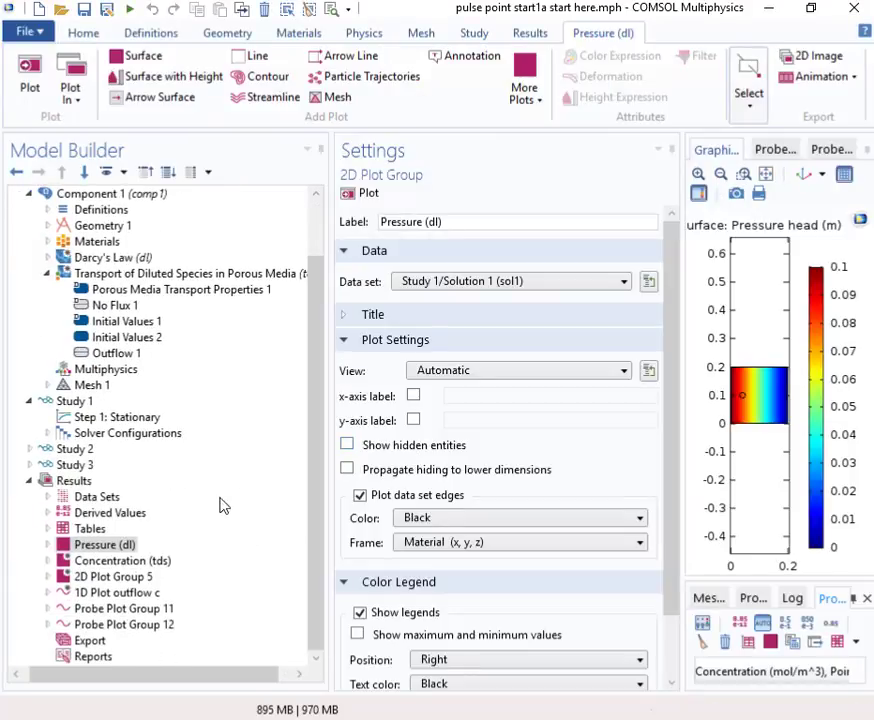
# Step: Remove Study 2 and then Study 3, confirming each deletion with Yes
pyautogui.click(72, 449)
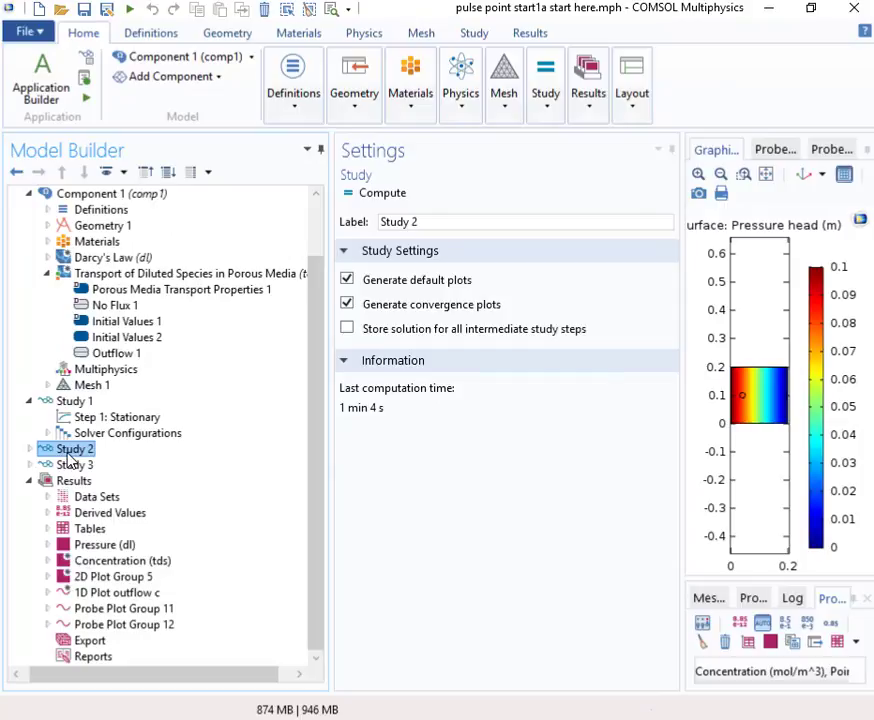
pyautogui.press('Delete')
pyautogui.click(437, 439)
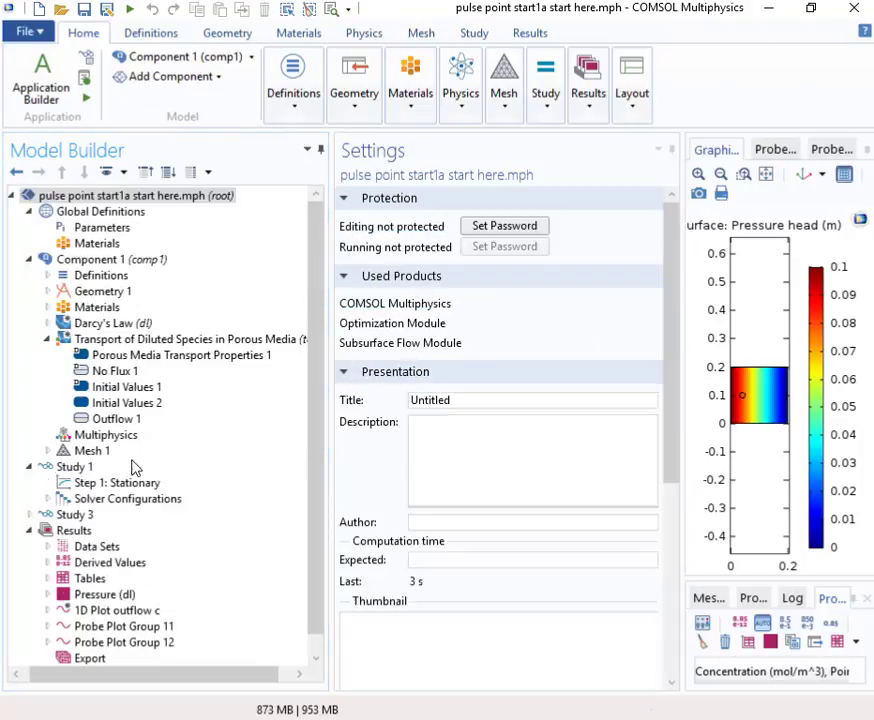
pyautogui.moveTo(318, 392); pyautogui.dragTo(318, 486)
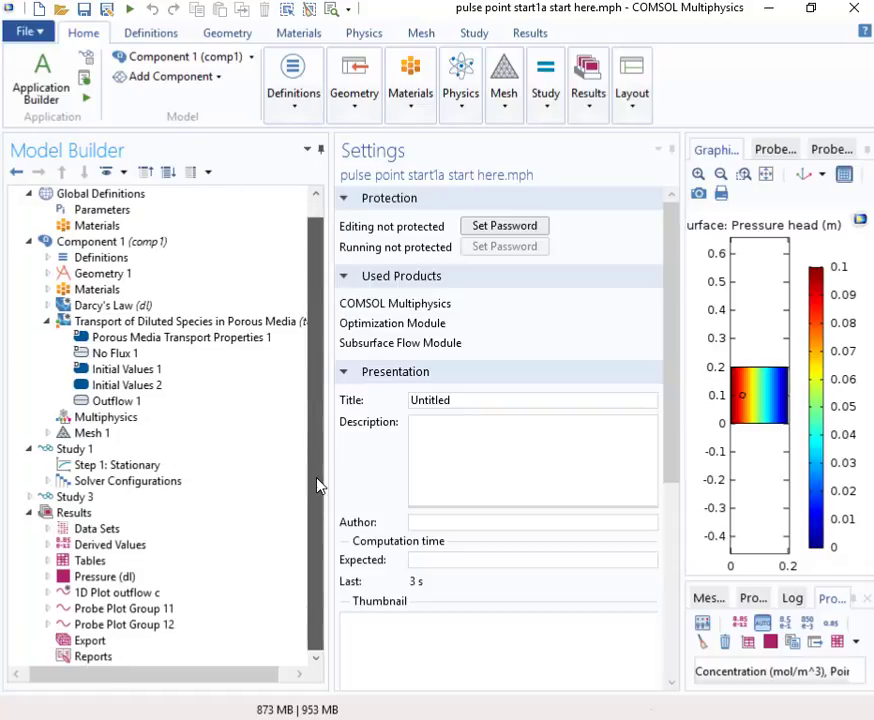
pyautogui.click(74, 497)
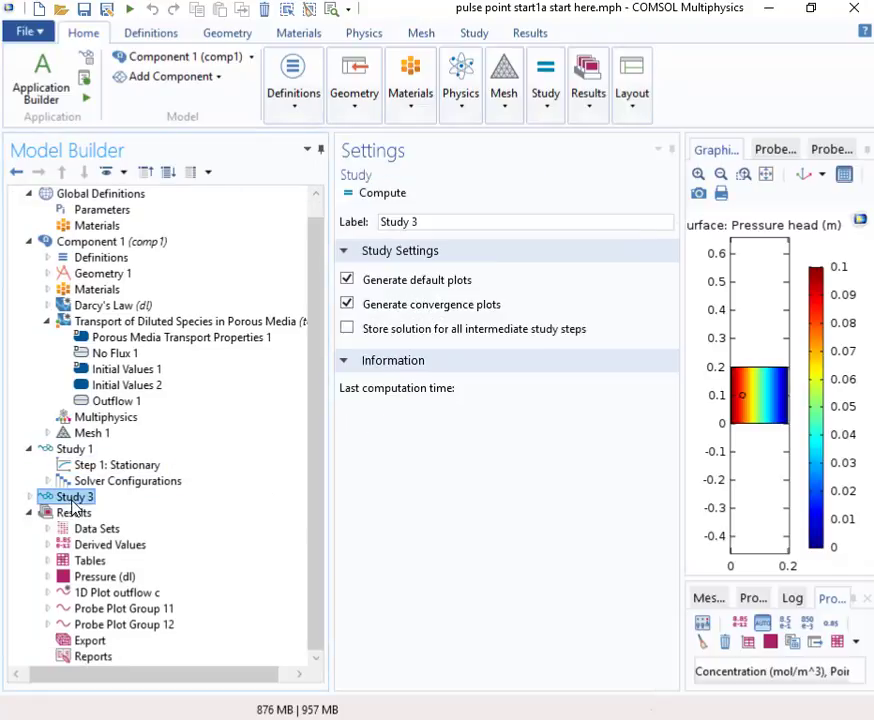
pyautogui.press('Delete')
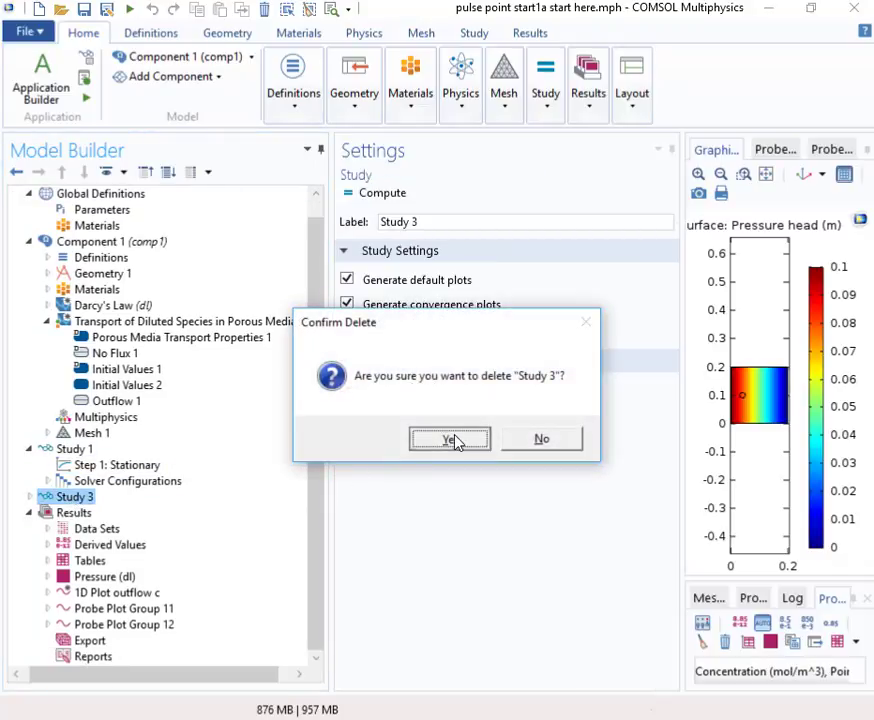
pyautogui.click(455, 439)
# Step: Add a Time Dependent study as Study 2 and exclude Darcy's Law (dl) from its solve
pyautogui.rightClick(100, 196)
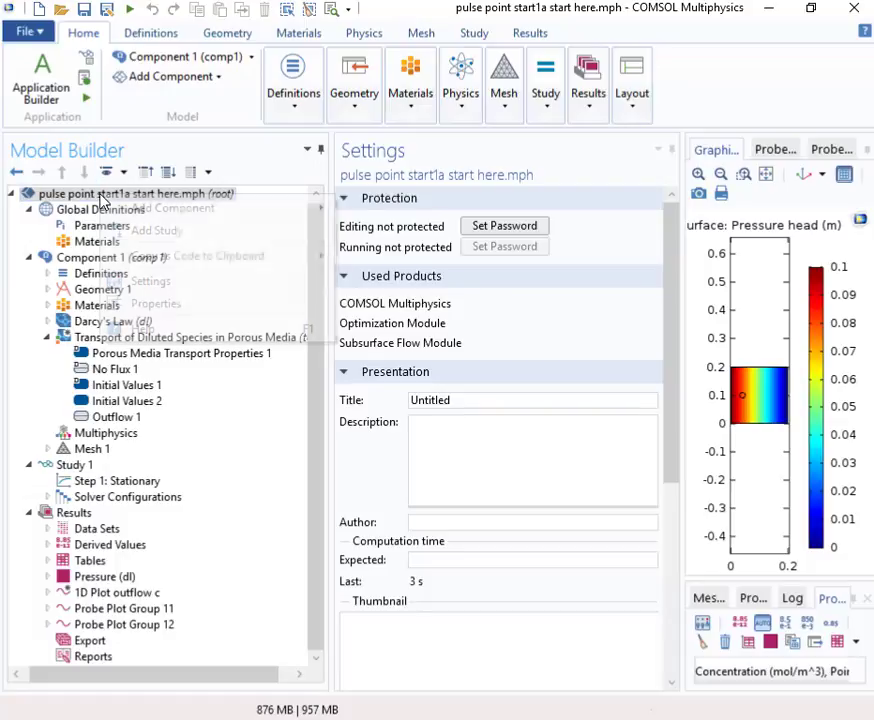
pyautogui.click(157, 230)
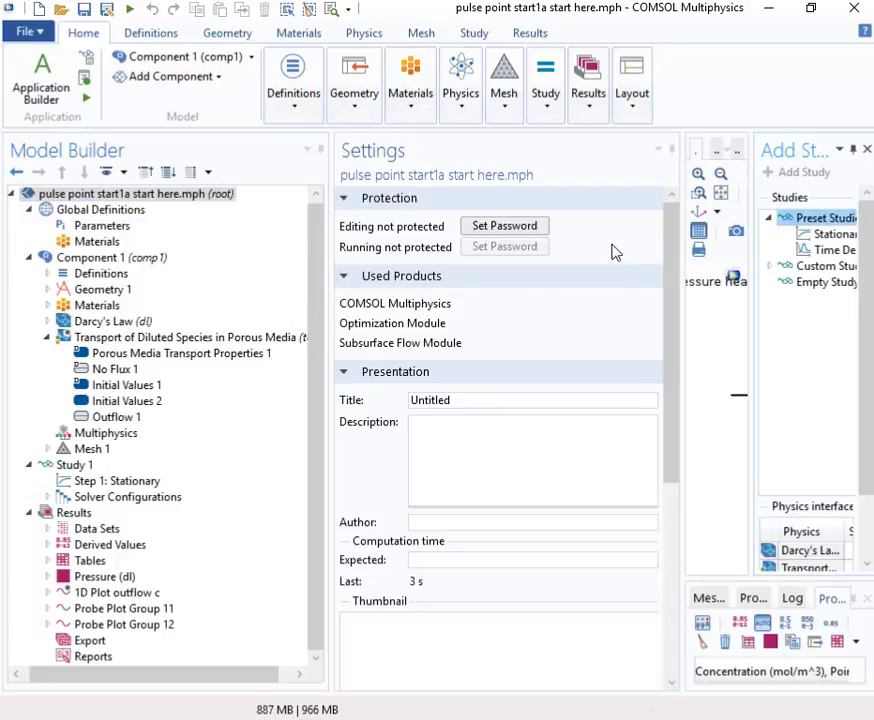
pyautogui.doubleClick(835, 249)
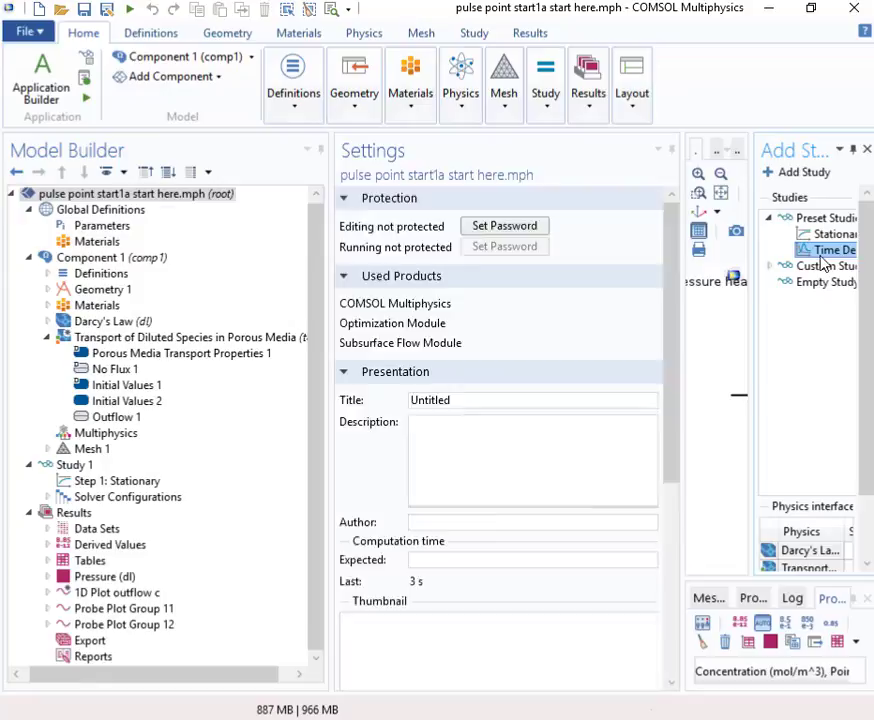
pyautogui.scroll(-1, 312, 455)
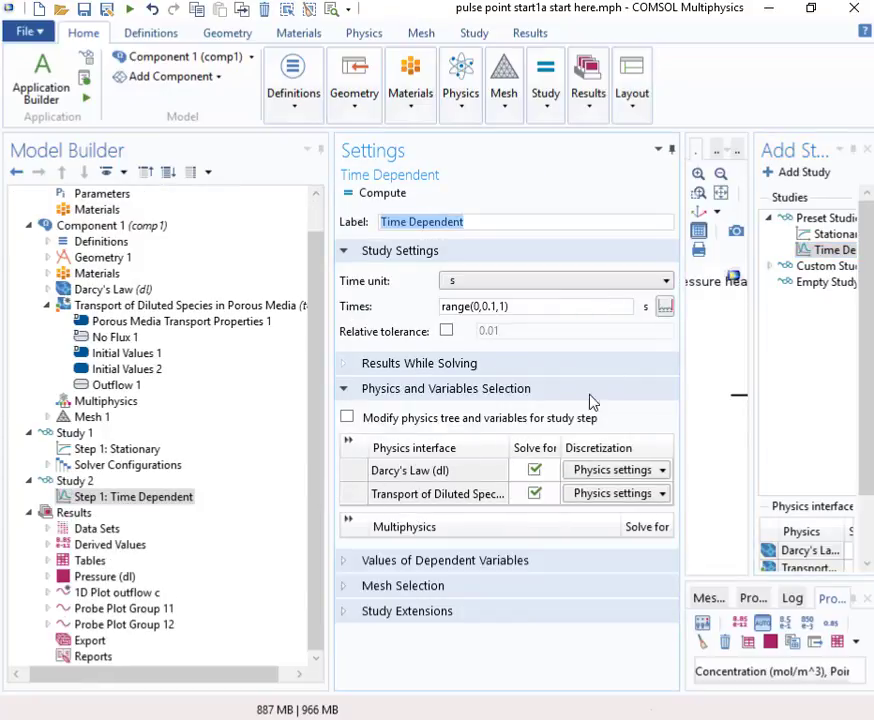
pyautogui.click(535, 470)
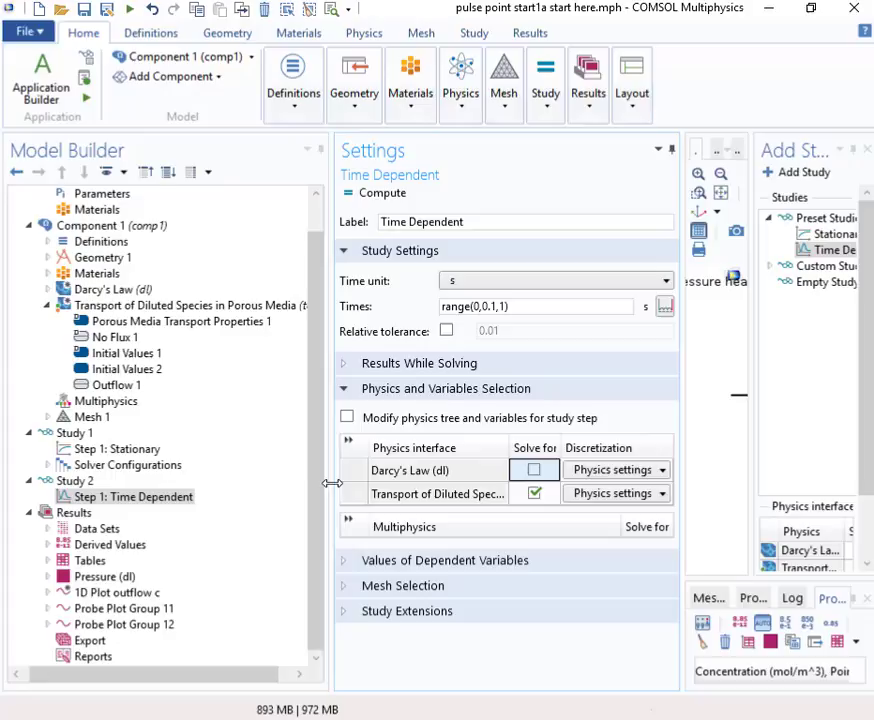
pyautogui.moveTo(332, 483); pyautogui.dragTo(283, 482)
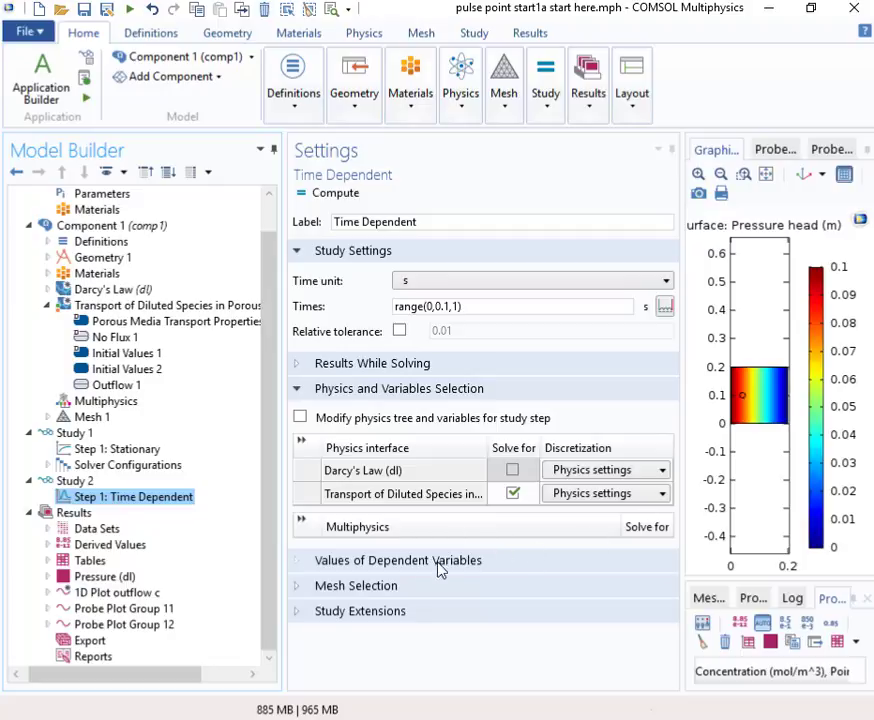
# Step: Set Values not solved for to User controlled, using the Last solution of Study 1, Stationary
pyautogui.click(318, 566)
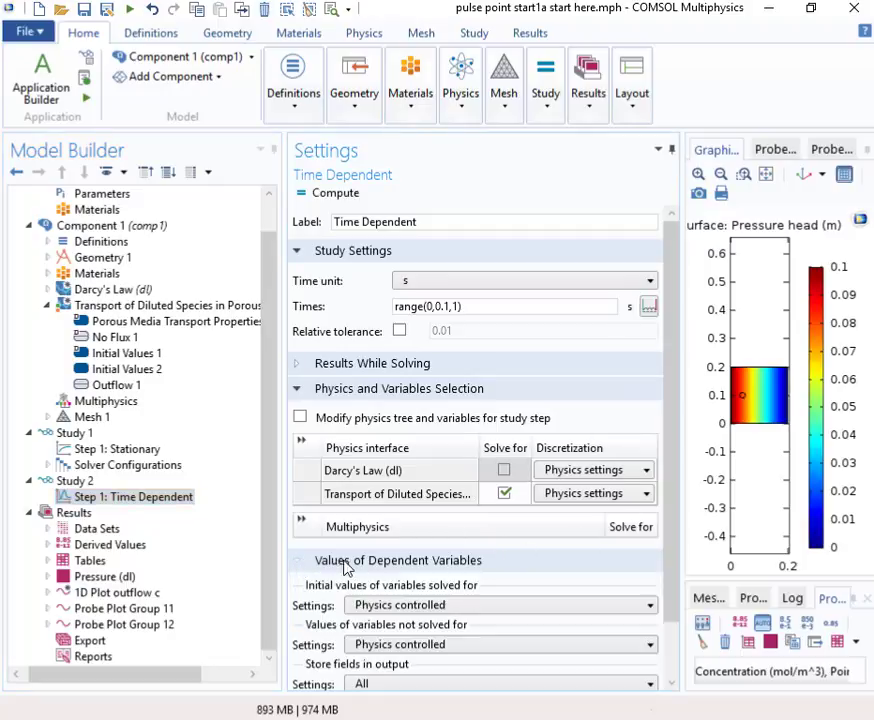
pyautogui.moveTo(670, 463); pyautogui.dragTo(669, 597)
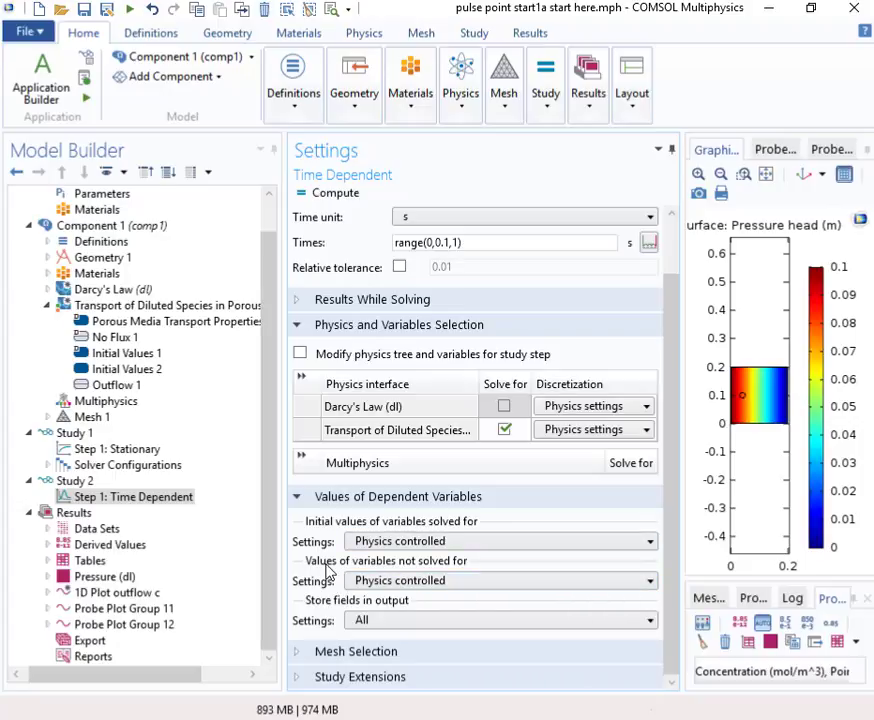
pyautogui.click(651, 582)
pyautogui.click(631, 603)
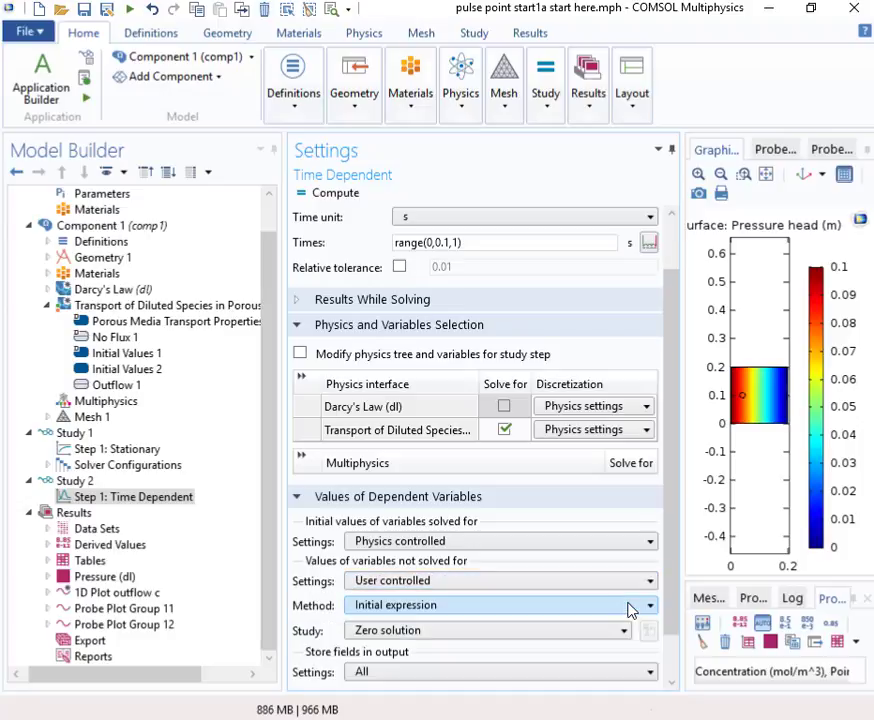
pyautogui.click(648, 606)
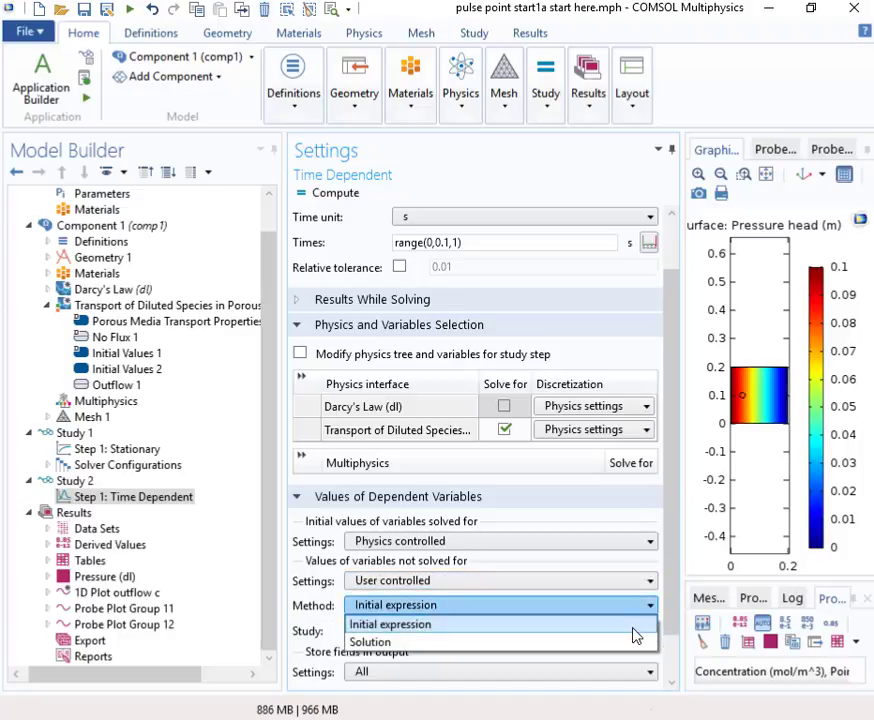
pyautogui.click(630, 646)
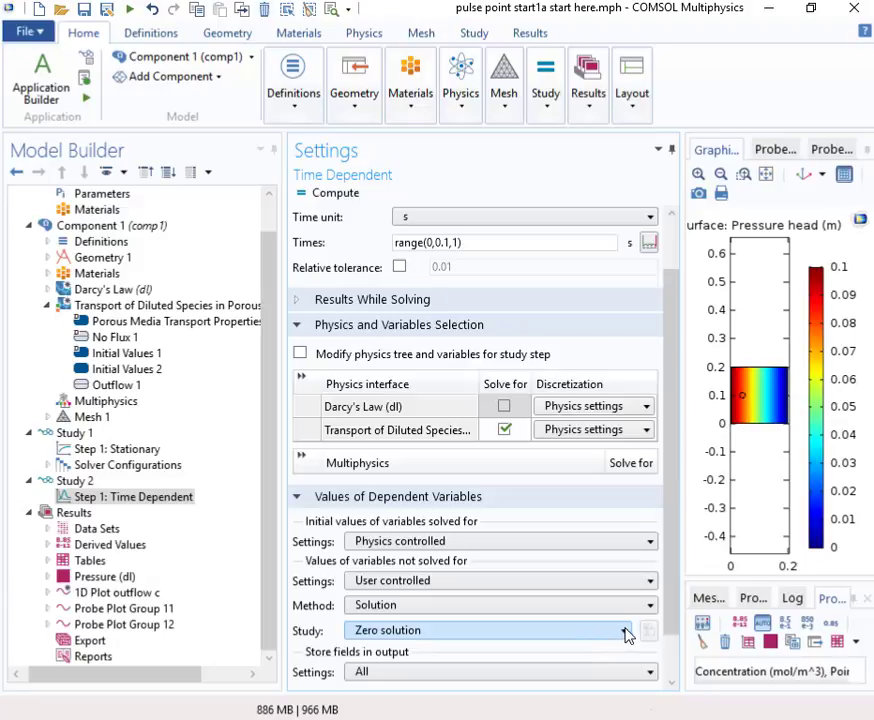
pyautogui.click(626, 632)
pyautogui.click(609, 669)
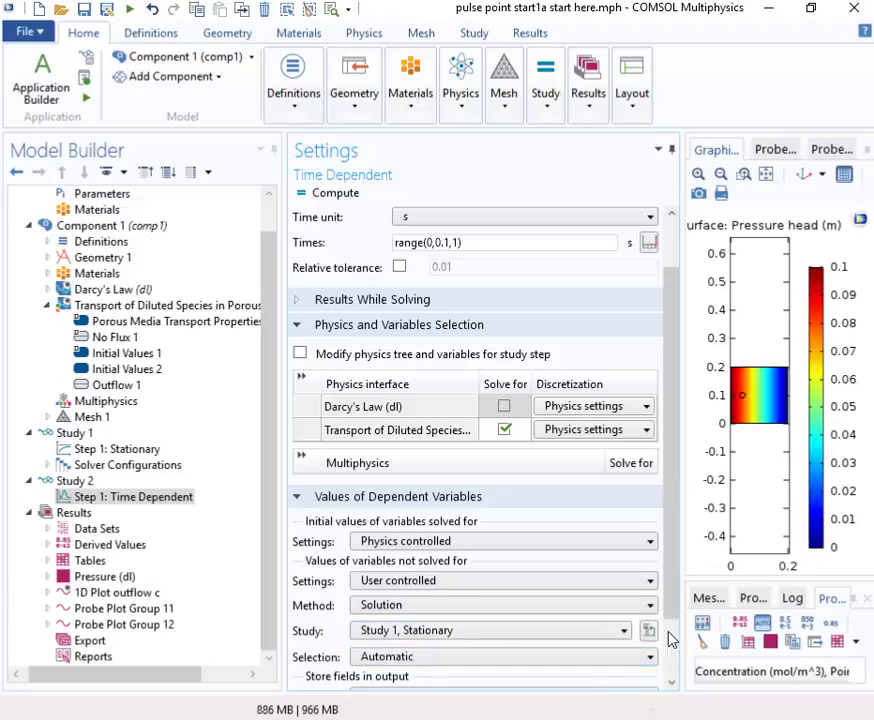
pyautogui.click(650, 663)
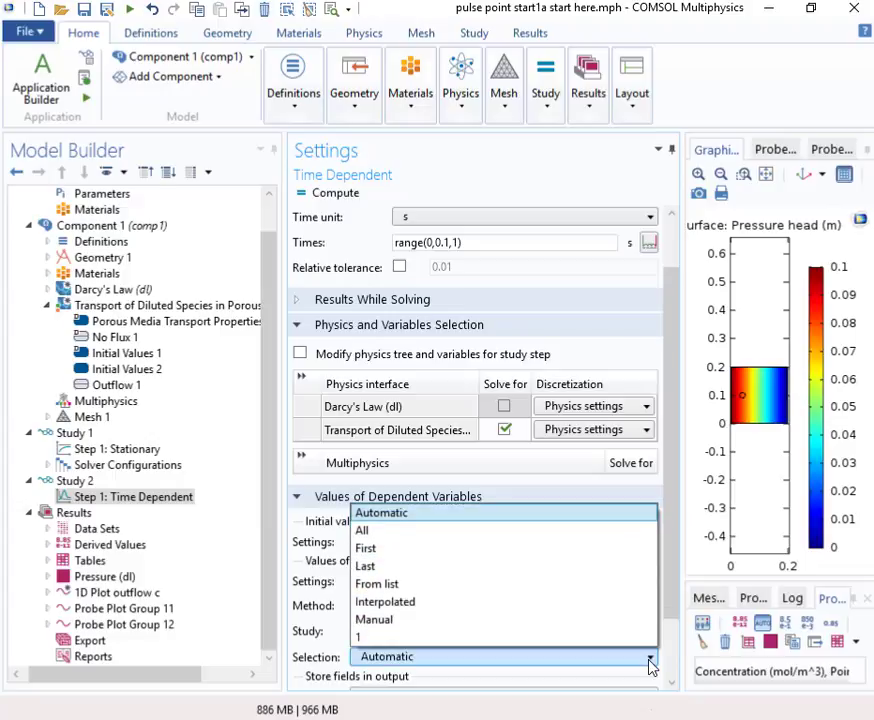
pyautogui.click(605, 575)
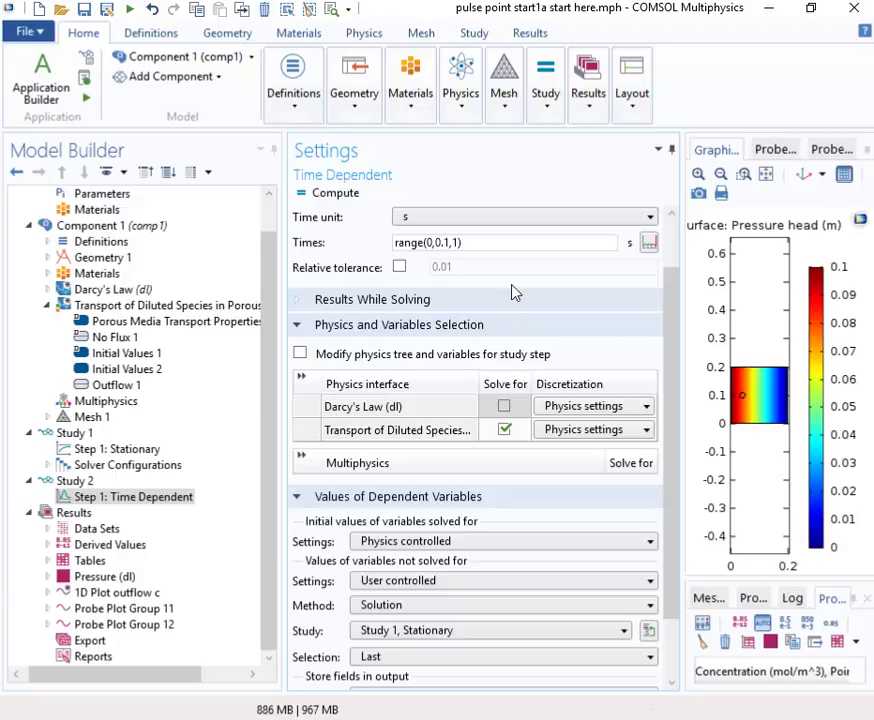
# Step: Replace the output times with a 100-value range from 0 to 1.2E5 s
pyautogui.click(649, 242)
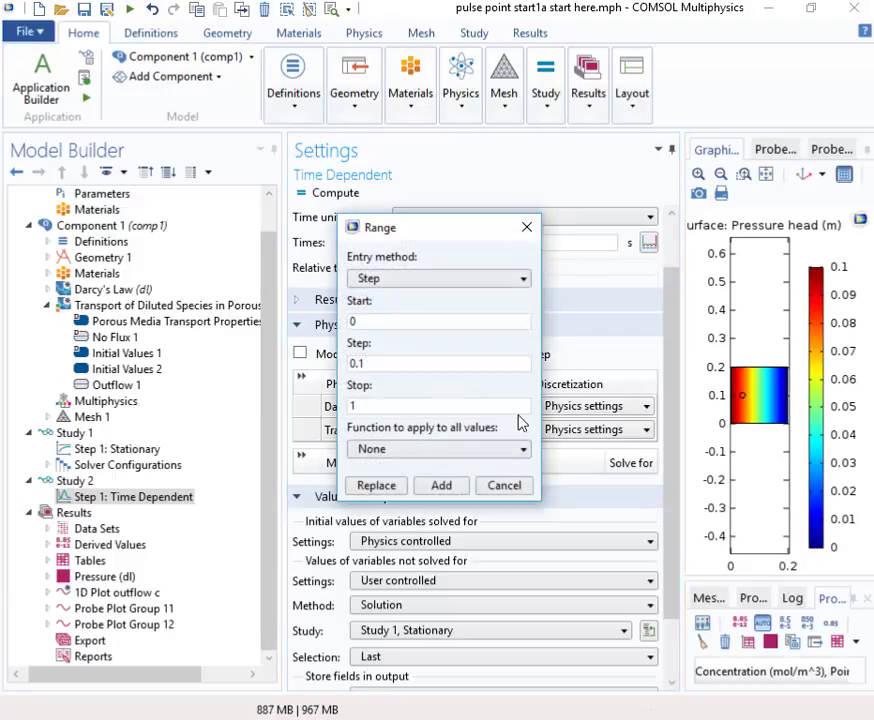
pyautogui.moveTo(380, 362); pyautogui.dragTo(315, 366)
pyautogui.click(522, 281)
pyautogui.click(503, 330)
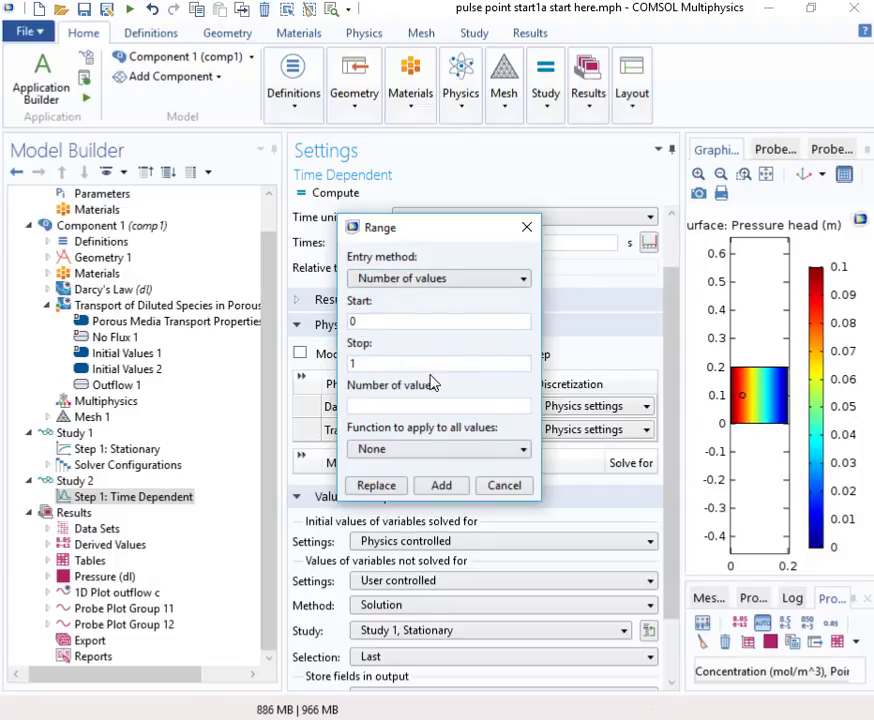
pyautogui.click(407, 363)
pyautogui.write('1.2E')
pyautogui.write('100')
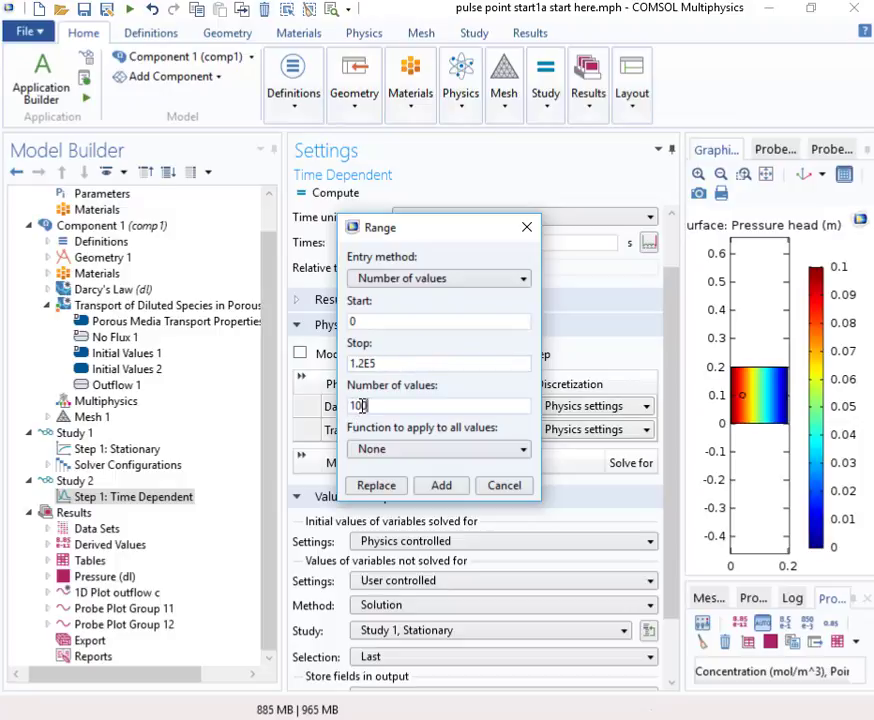
pyautogui.click(377, 485)
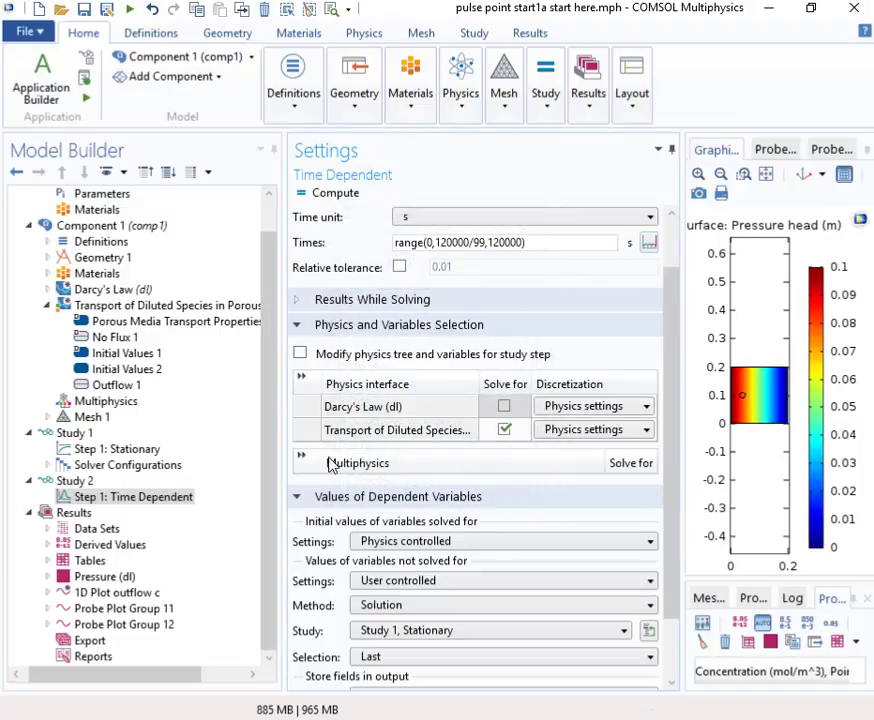
# Step: Compute Study 2, the time-dependent study
pyautogui.click(80, 484)
pyautogui.click(306, 190)
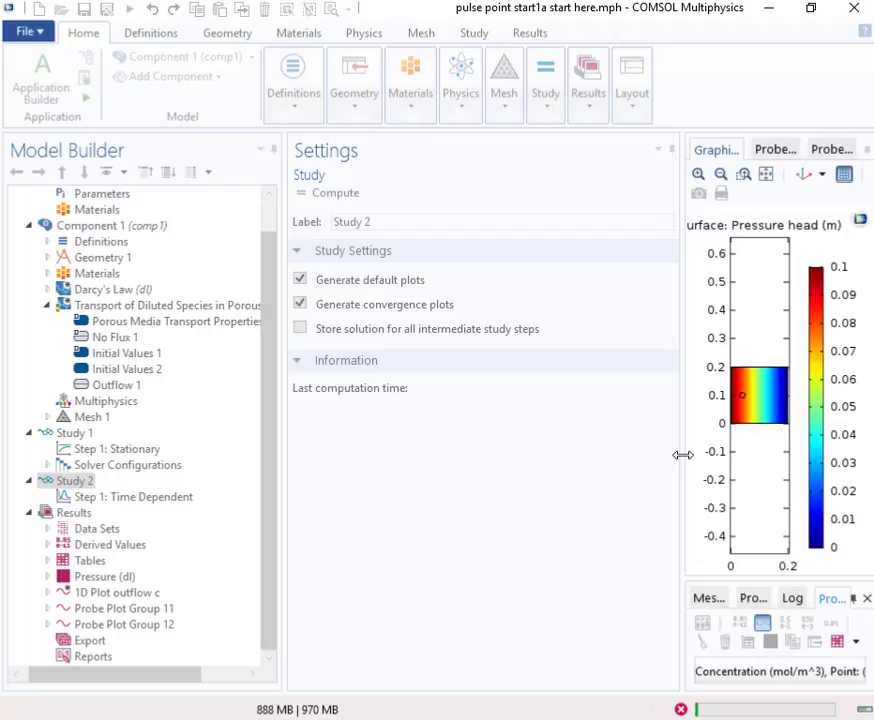
pyautogui.moveTo(682, 455); pyautogui.dragTo(578, 472)
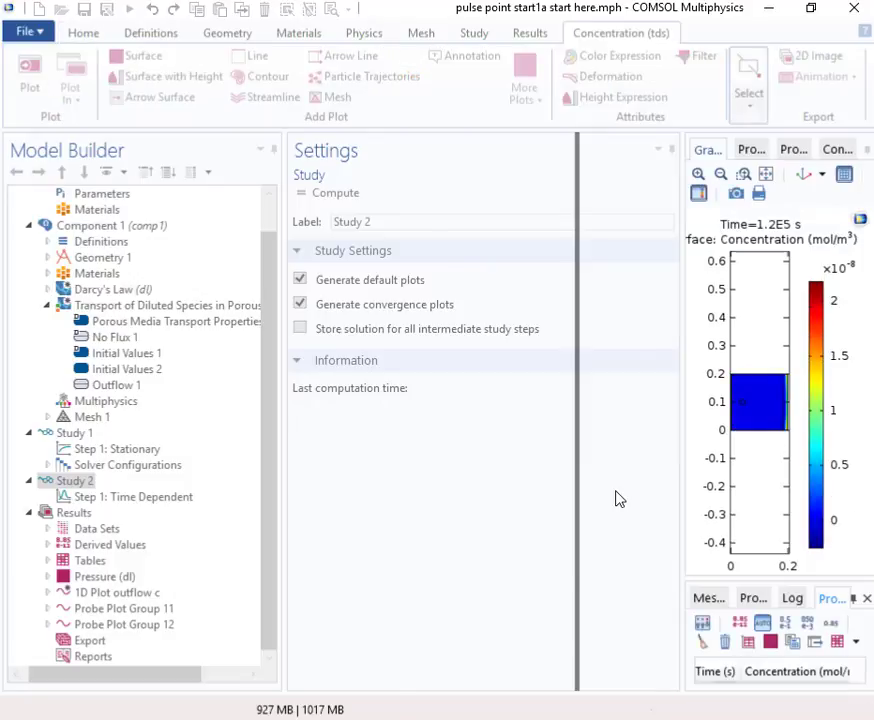
# Step: Select the Surface node of the new Concentration (tds) plot group
pyautogui.scroll(-1, 270, 500)
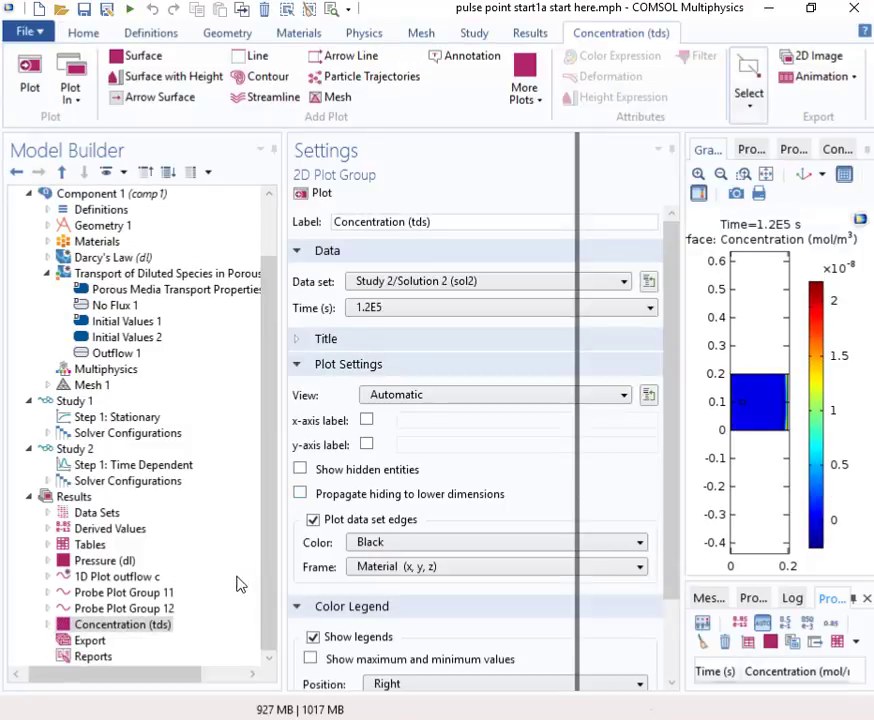
pyautogui.click(47, 625)
pyautogui.click(100, 640)
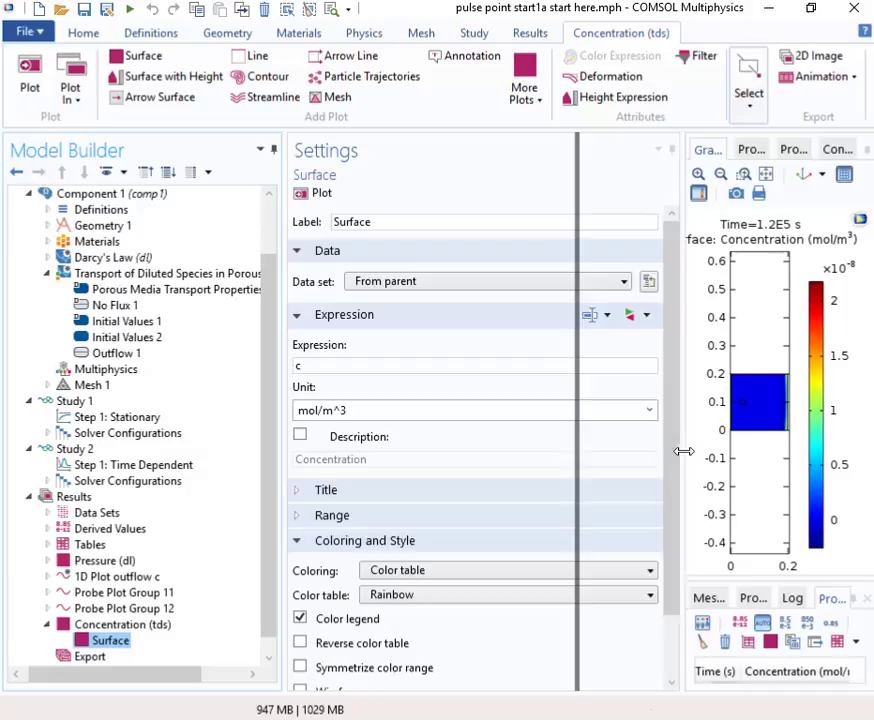
# Step: Redraw the Concentration (tds) surface plot at time 81212 s
pyautogui.moveTo(683, 451); pyautogui.dragTo(531, 455)
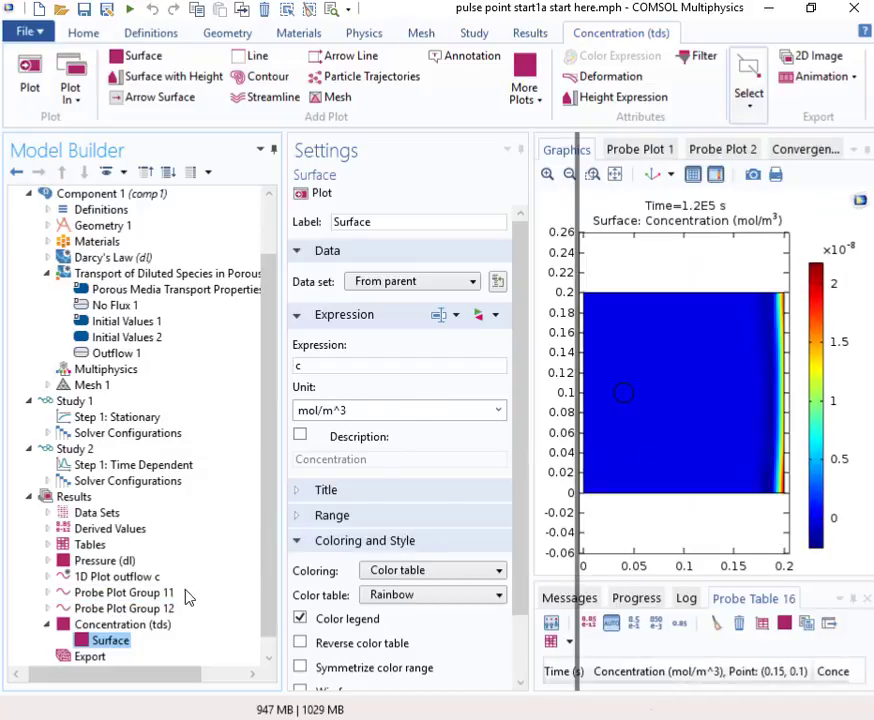
pyautogui.click(112, 625)
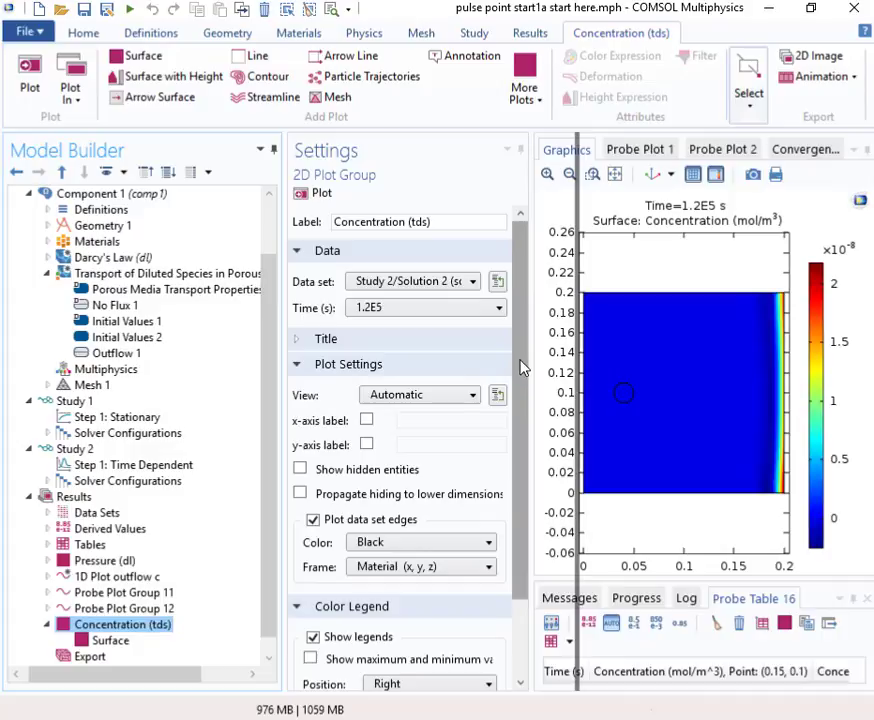
pyautogui.click(505, 309)
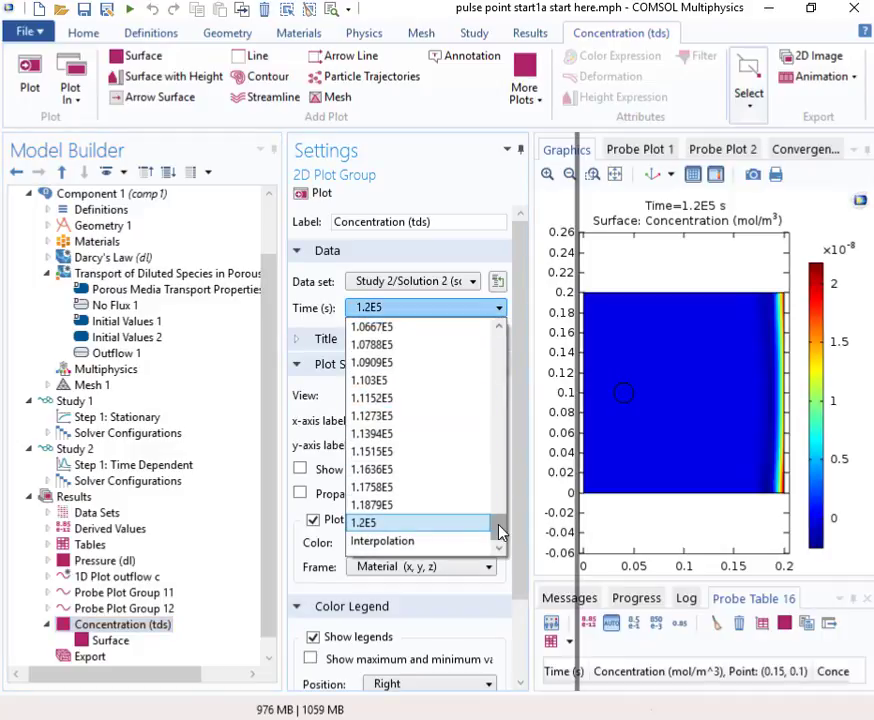
pyautogui.moveTo(500, 531); pyautogui.dragTo(513, 423)
pyautogui.click(513, 423)
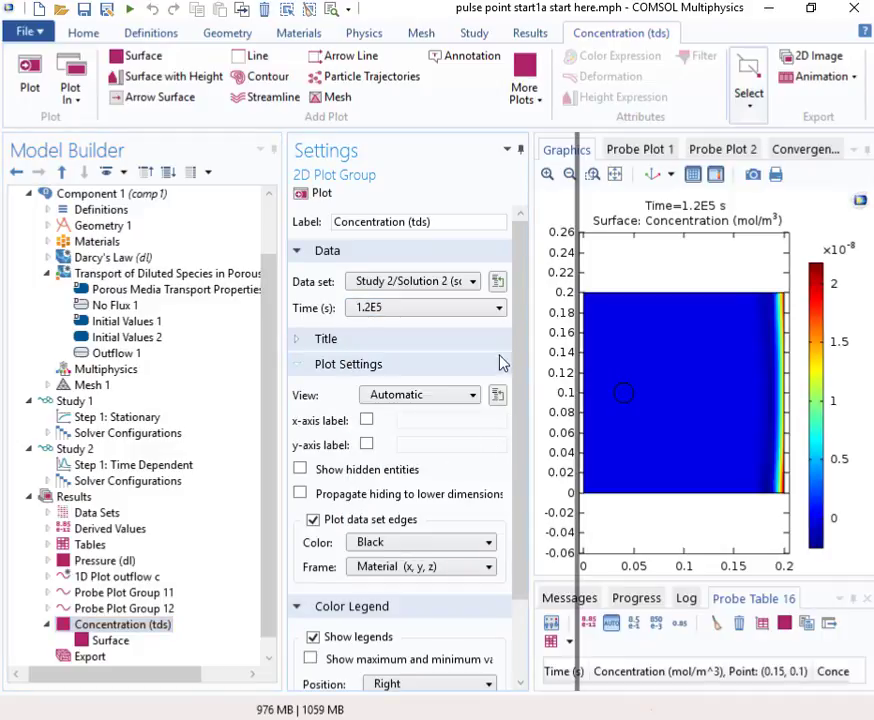
pyautogui.click(500, 309)
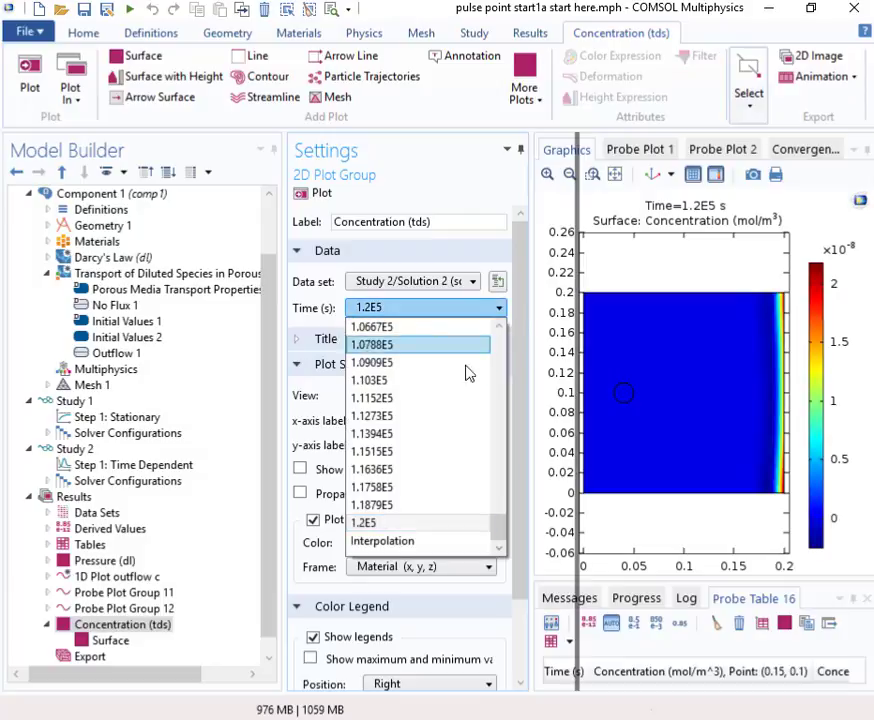
pyautogui.moveTo(497, 523); pyautogui.dragTo(497, 462)
pyautogui.click(463, 473)
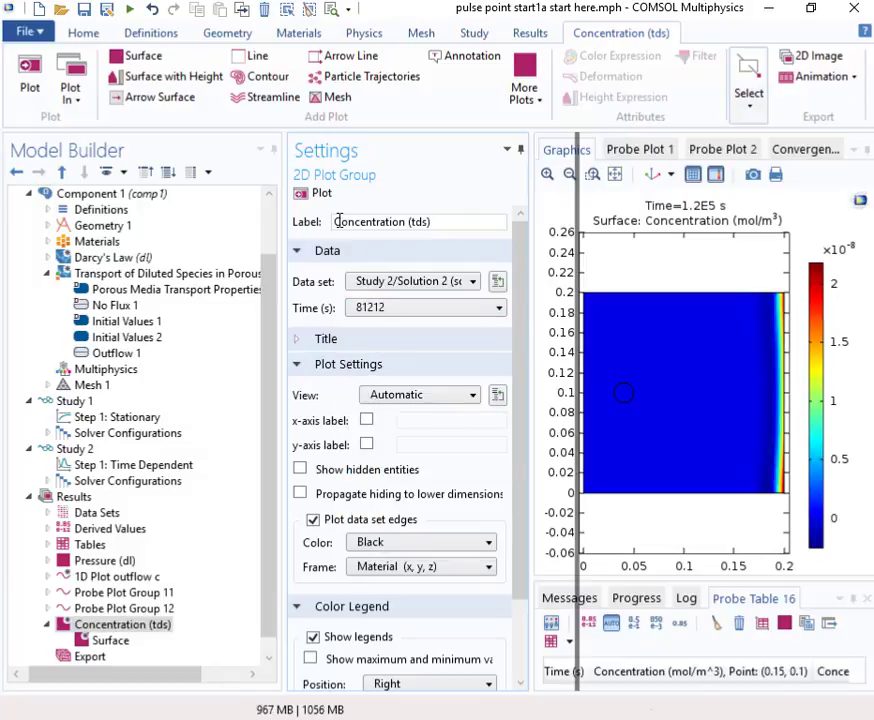
pyautogui.click(316, 192)
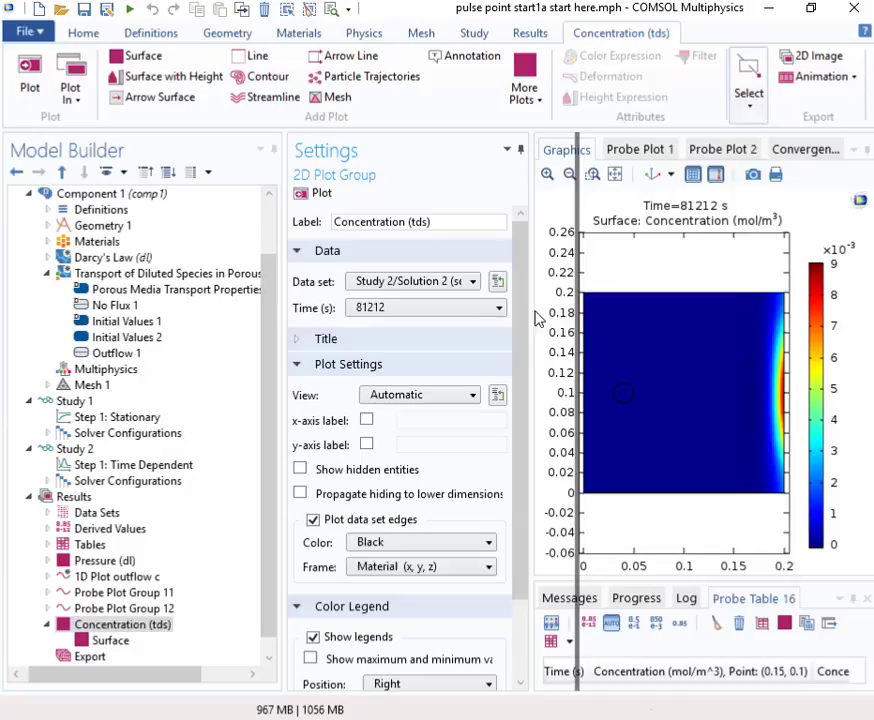
# Step: Redraw the concentration plot at 54545 s, then at the initial time 0
pyautogui.click(500, 309)
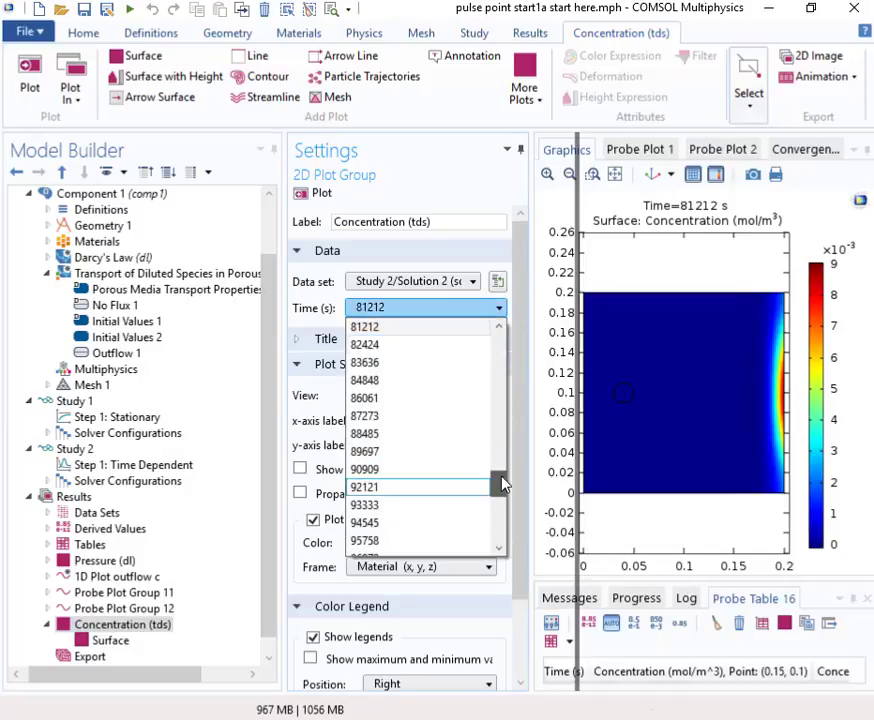
pyautogui.moveTo(501, 485); pyautogui.dragTo(507, 433)
pyautogui.click(462, 416)
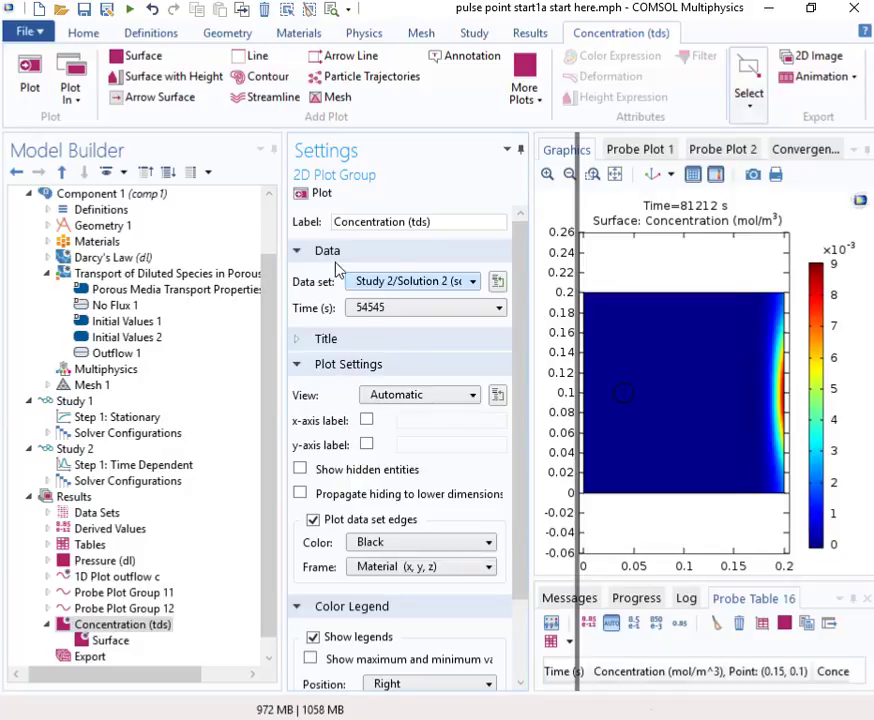
pyautogui.click(303, 192)
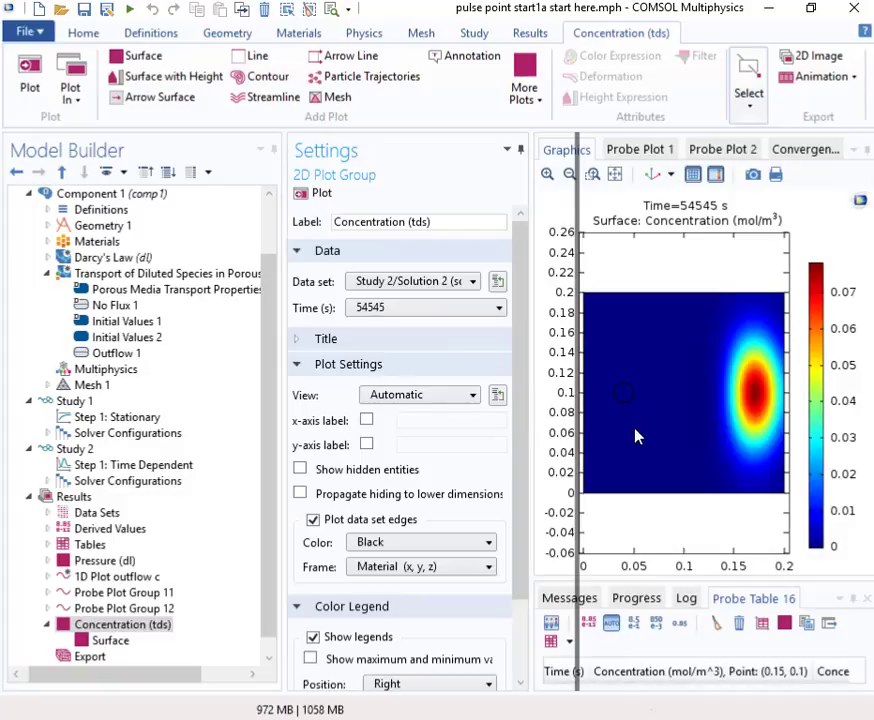
pyautogui.click(499, 309)
pyautogui.moveTo(503, 453); pyautogui.dragTo(499, 345)
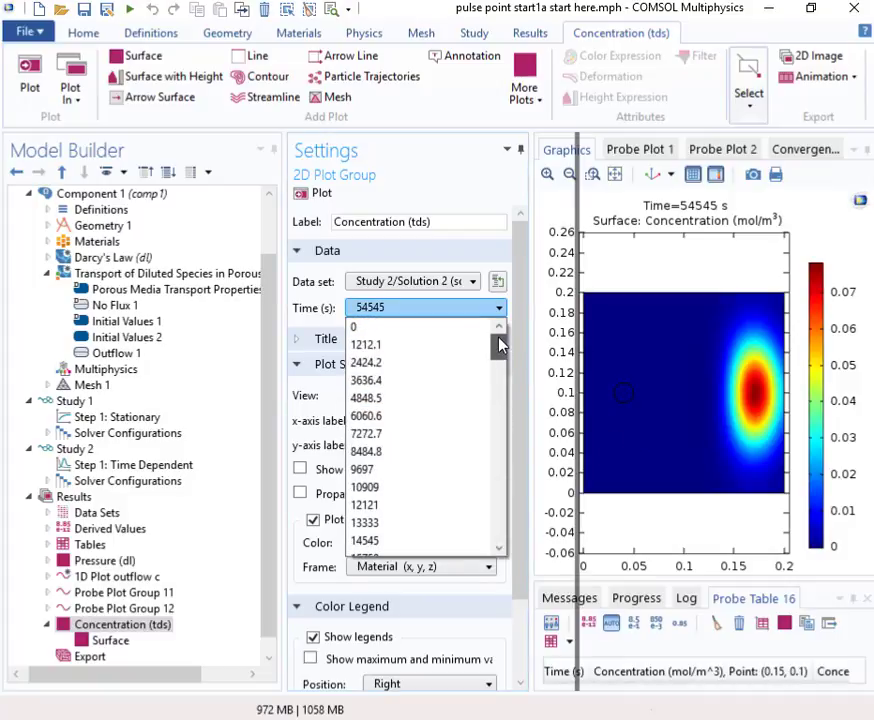
pyautogui.click(449, 333)
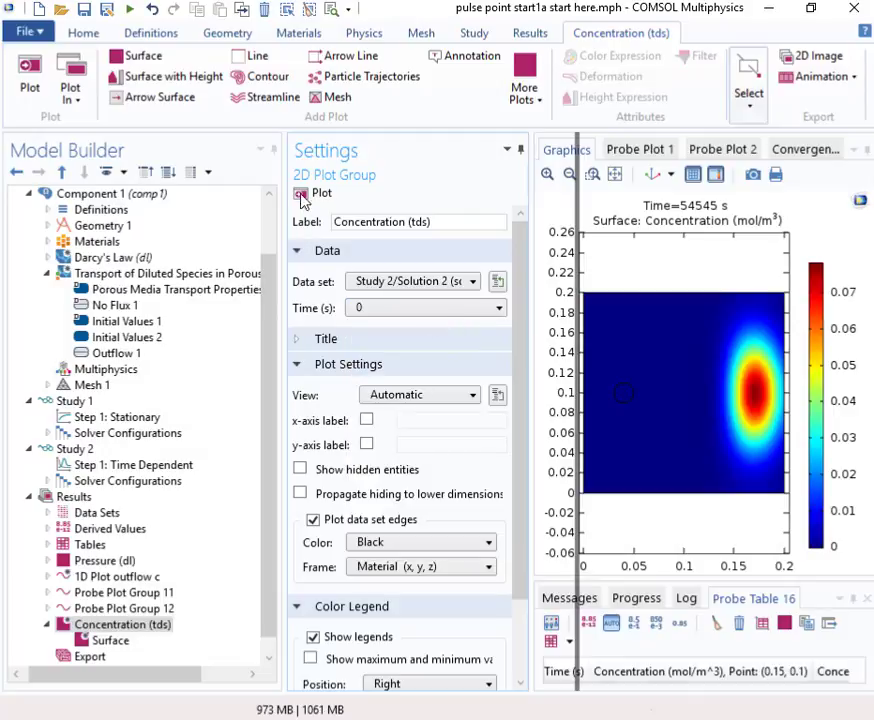
pyautogui.click(303, 196)
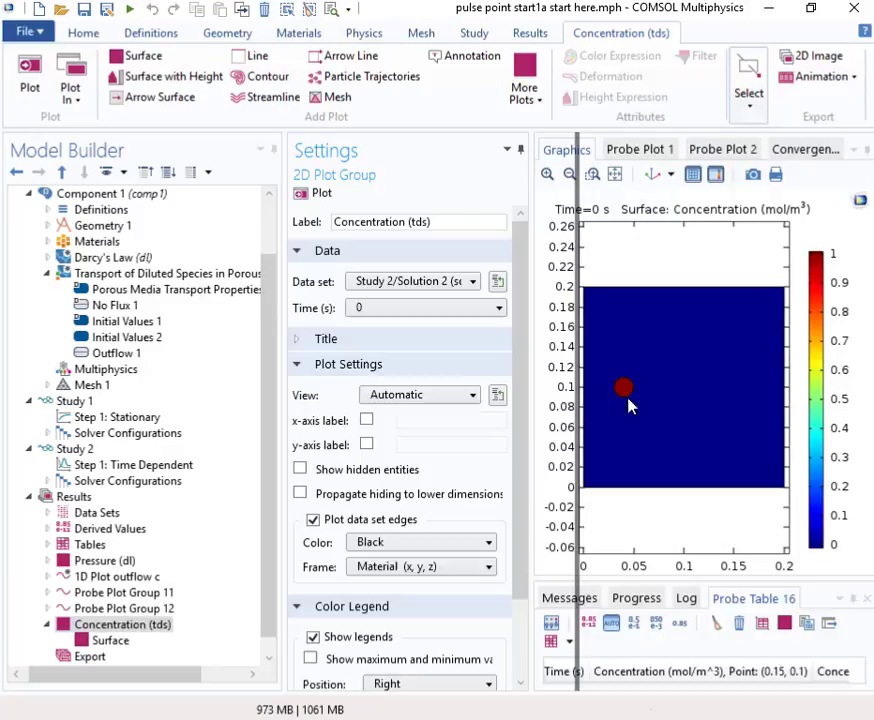
# Step: Plot the concentration at 1212.1 s, then at 3636.4 s
pyautogui.click(499, 314)
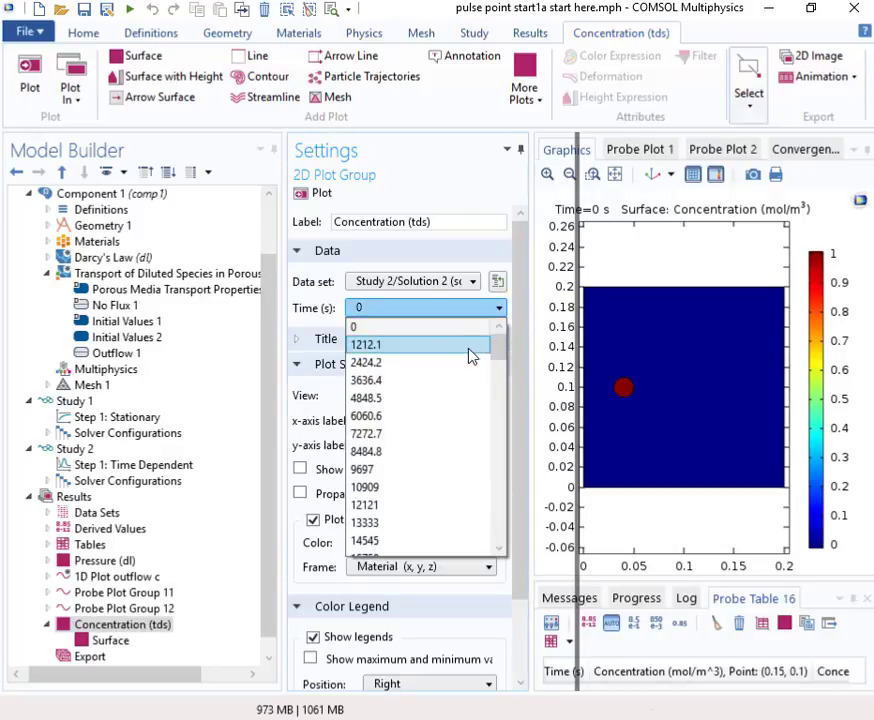
pyautogui.click(470, 347)
pyautogui.click(305, 196)
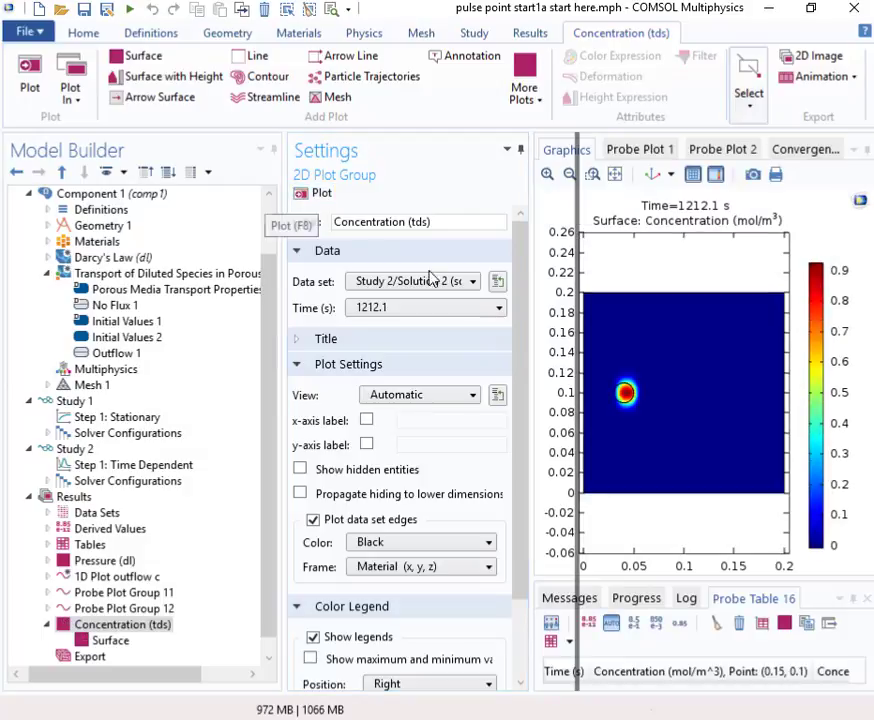
pyautogui.click(499, 308)
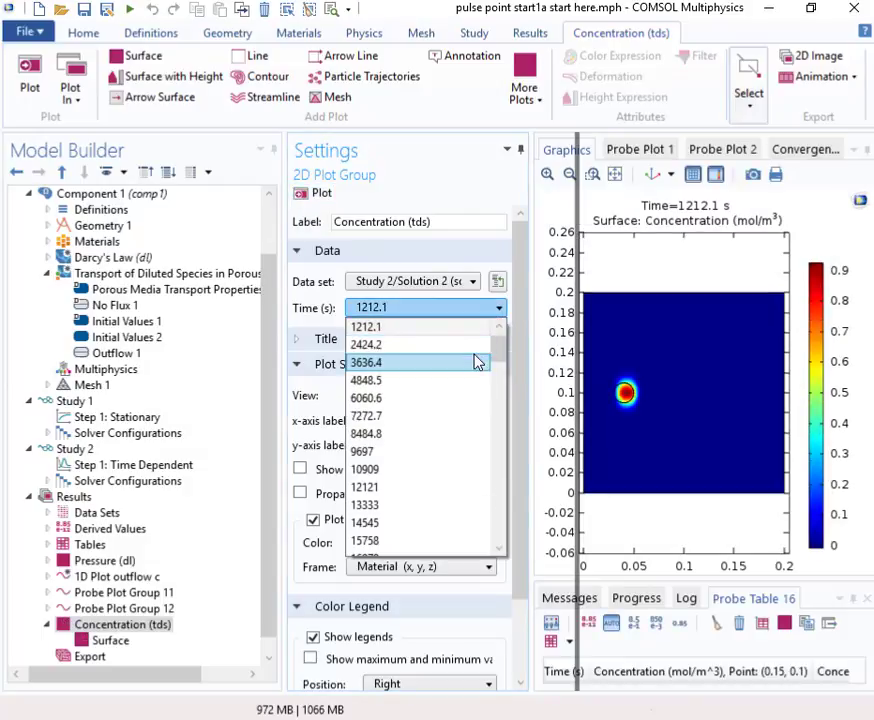
pyautogui.click(497, 361)
pyautogui.click(322, 201)
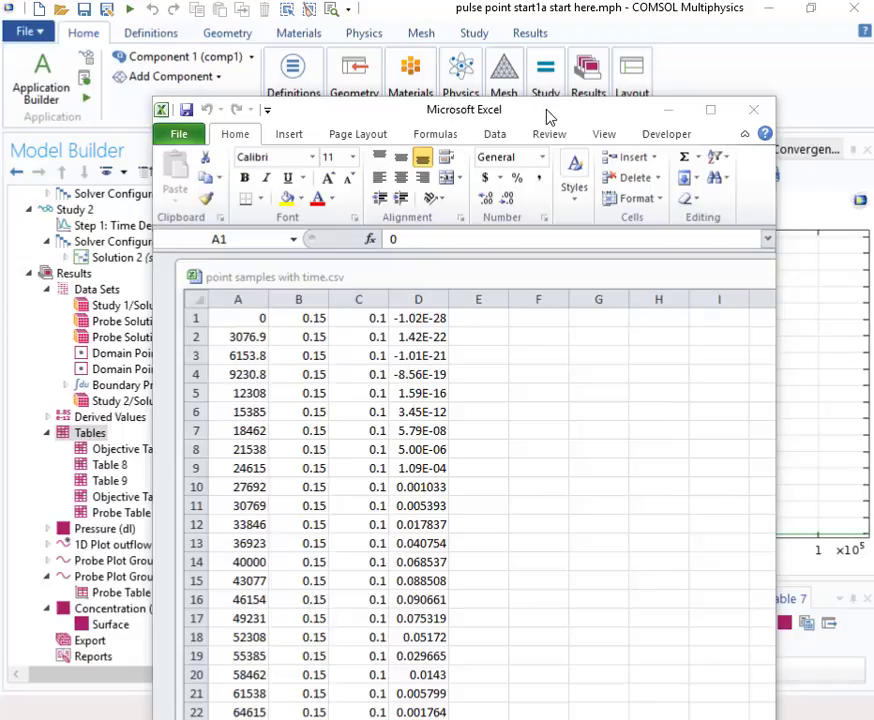
# Step: Scroll through the point samples with time.csv rows in Excel, then close Excel
pyautogui.moveTo(548, 118); pyautogui.dragTo(470, 46)
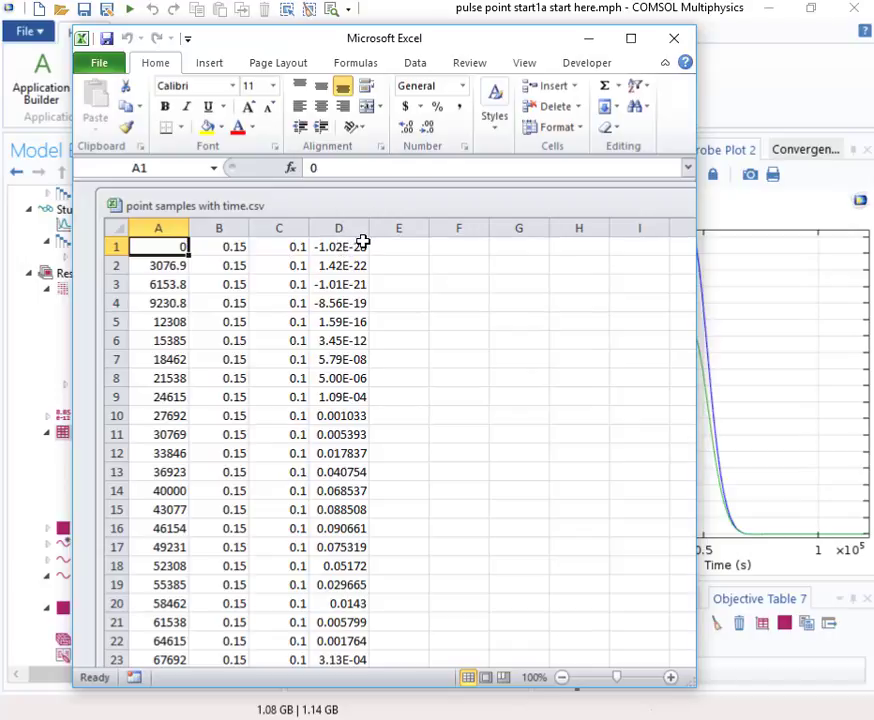
pyautogui.scroll(-5, 401, 311)
pyautogui.scroll(-9, 401, 313)
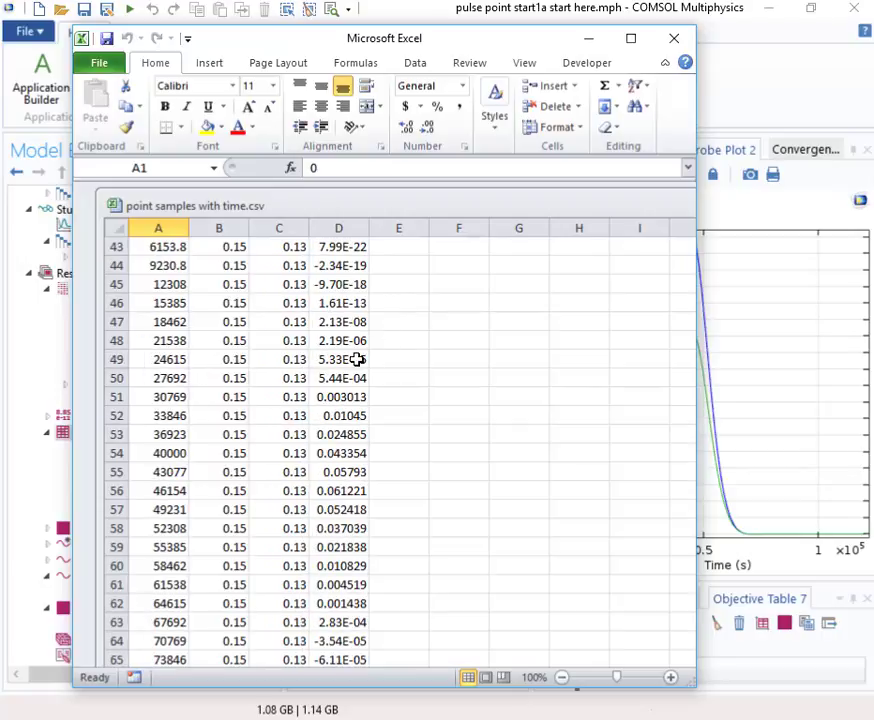
pyautogui.scroll(5, 357, 359)
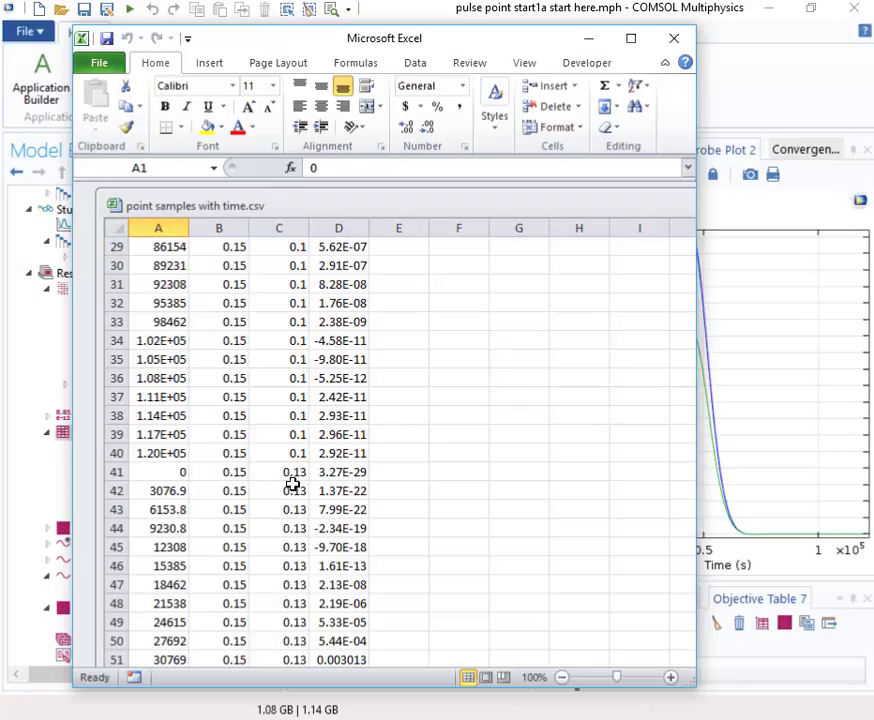
pyautogui.scroll(9, 411, 456)
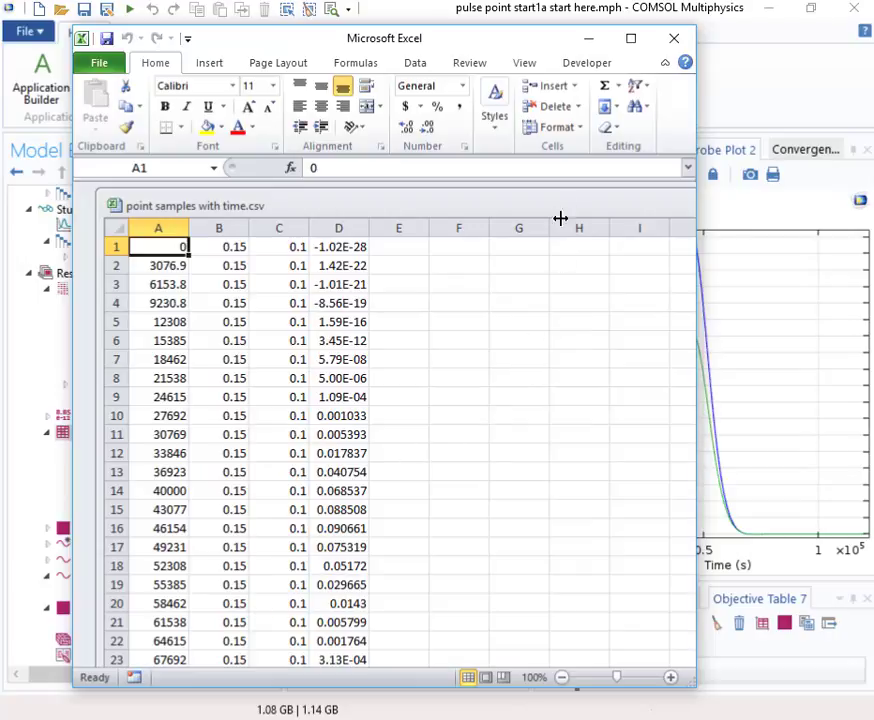
pyautogui.click(678, 45)
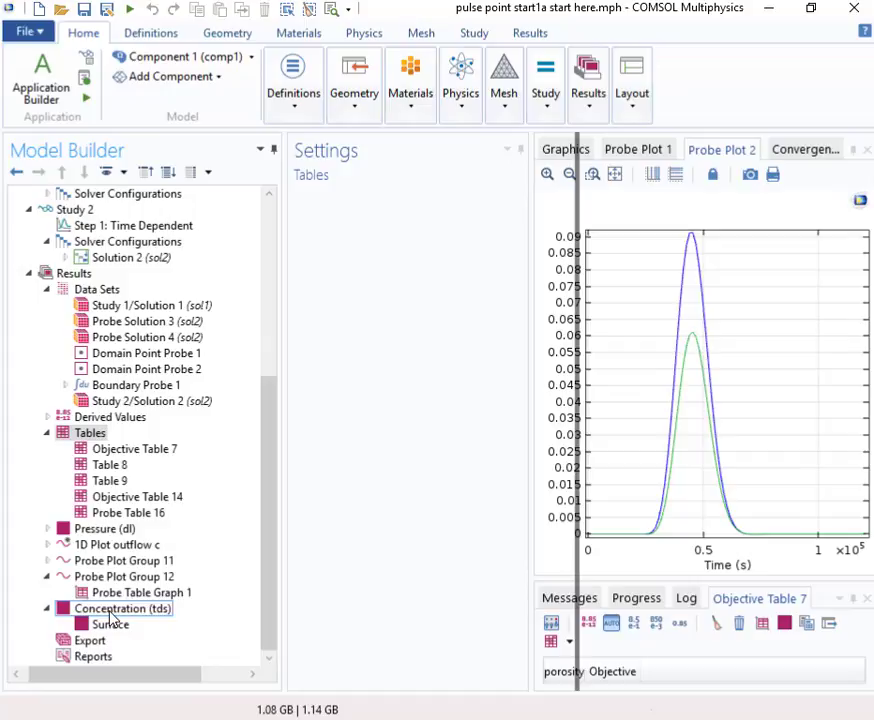
# Step: Add a new empty results table, Table 17, keeping presentation format All
pyautogui.rightClick(88, 440)
pyautogui.click(102, 451)
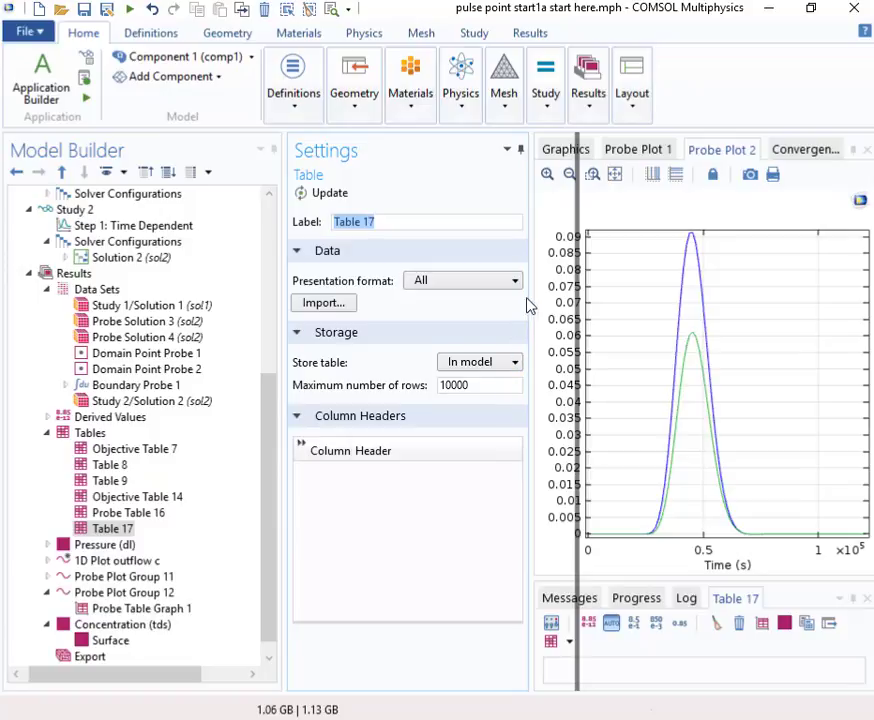
pyautogui.click(519, 283)
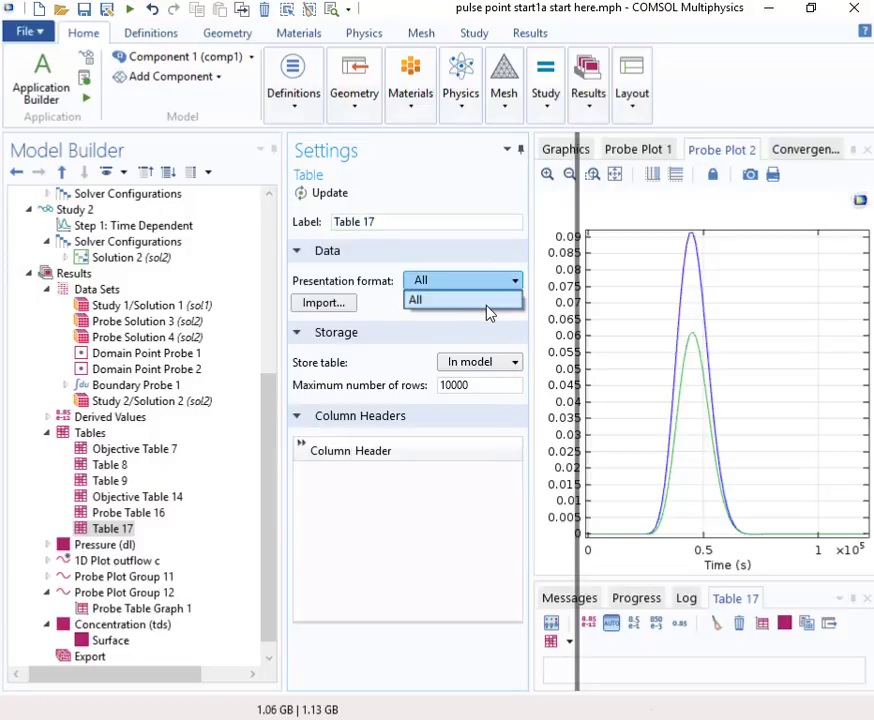
pyautogui.click(332, 310)
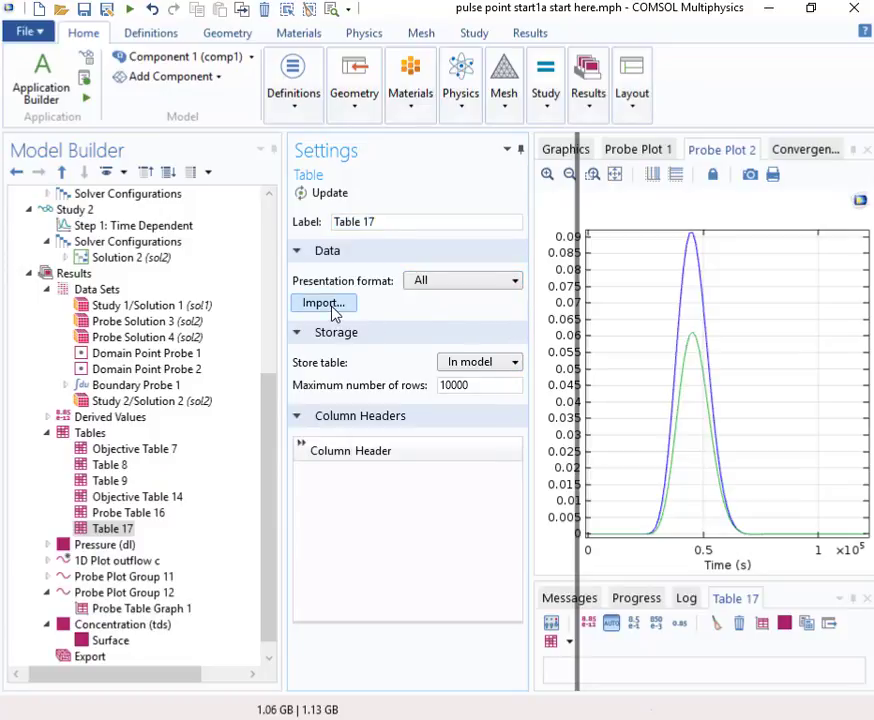
# Step: Import point samples with time.csv into Table 17 as a CSV file
pyautogui.click(323, 303)
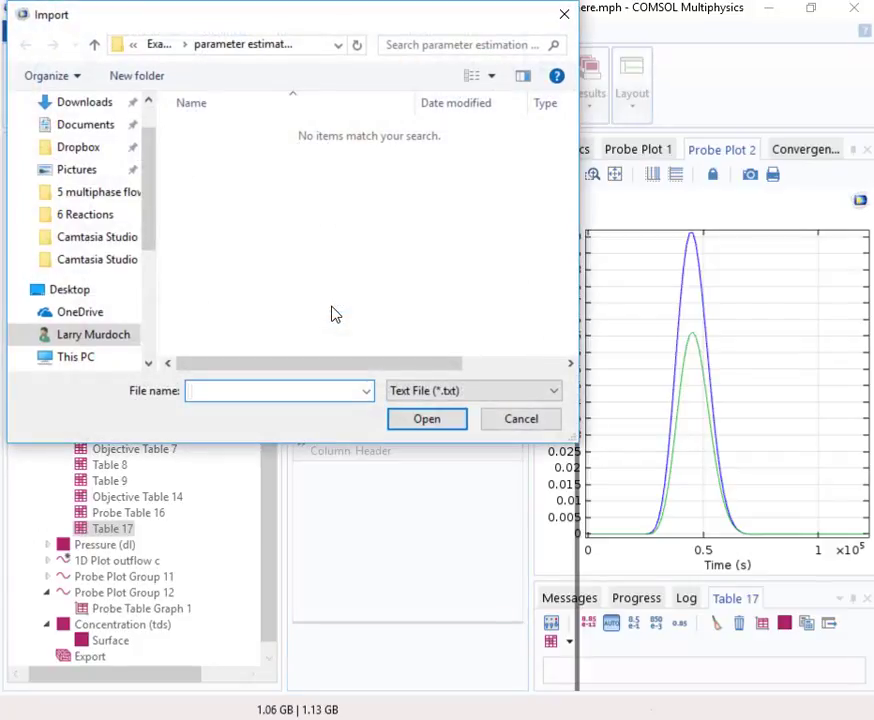
pyautogui.click(555, 394)
pyautogui.click(546, 423)
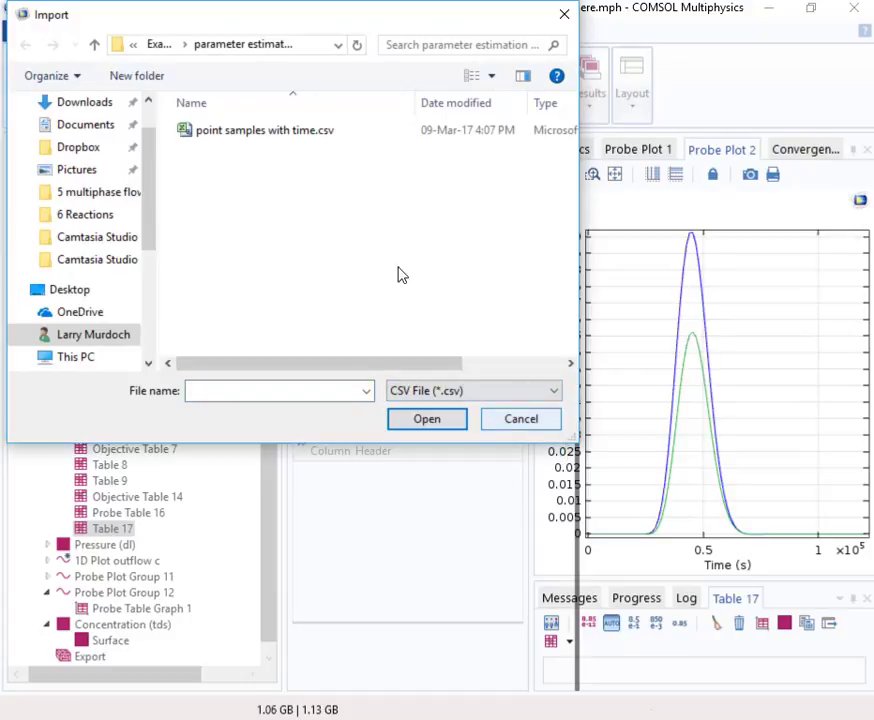
pyautogui.click(292, 142)
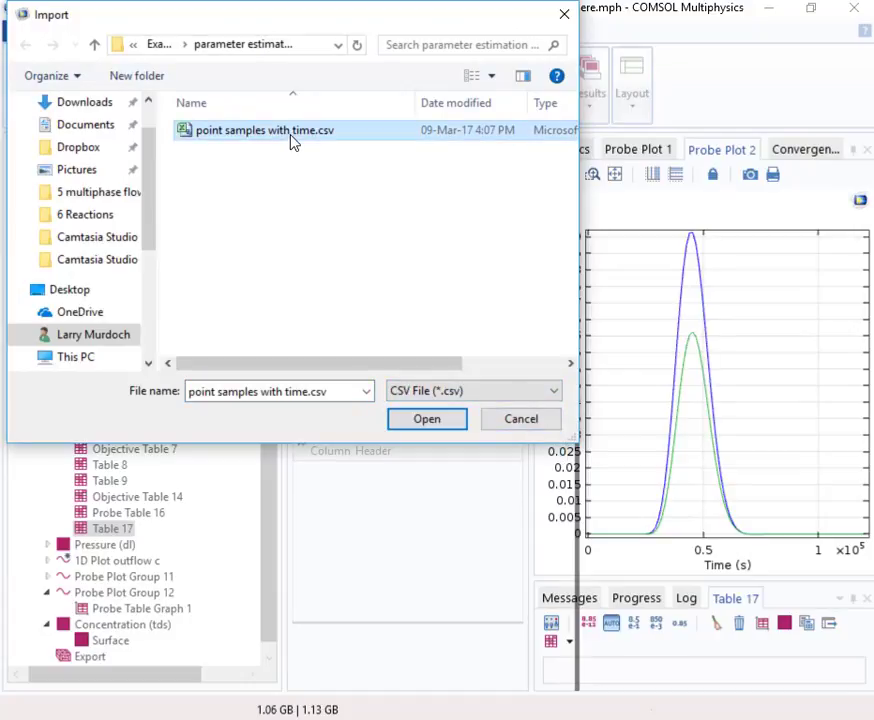
pyautogui.click(432, 425)
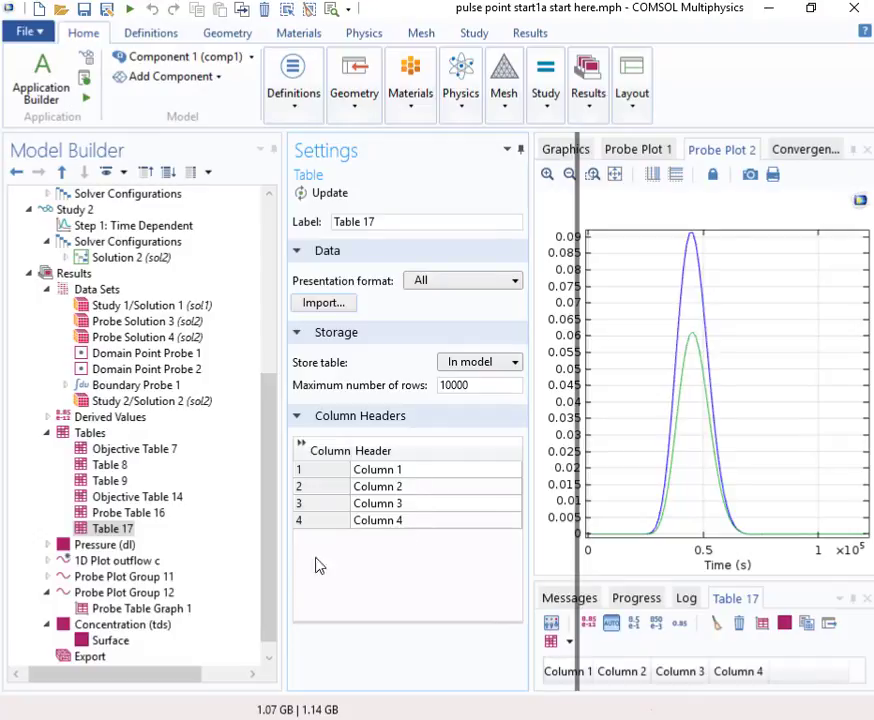
# Step: Inspect Component 1 Definitions and Probe Table Graph 1, then reselect Probe Plot Group 12
pyautogui.scroll(-1, 272, 590)
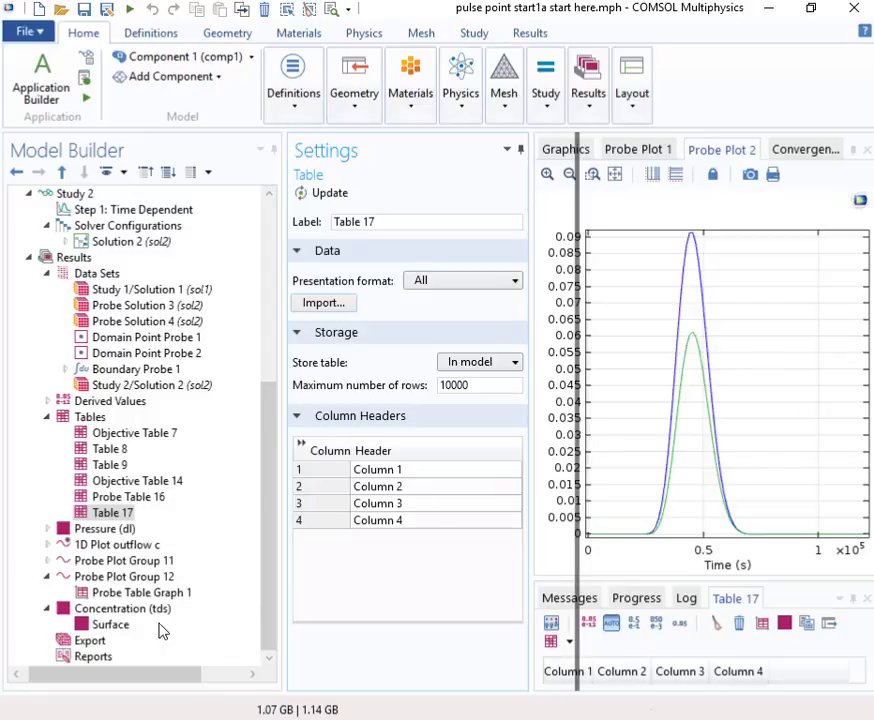
pyautogui.click(112, 580)
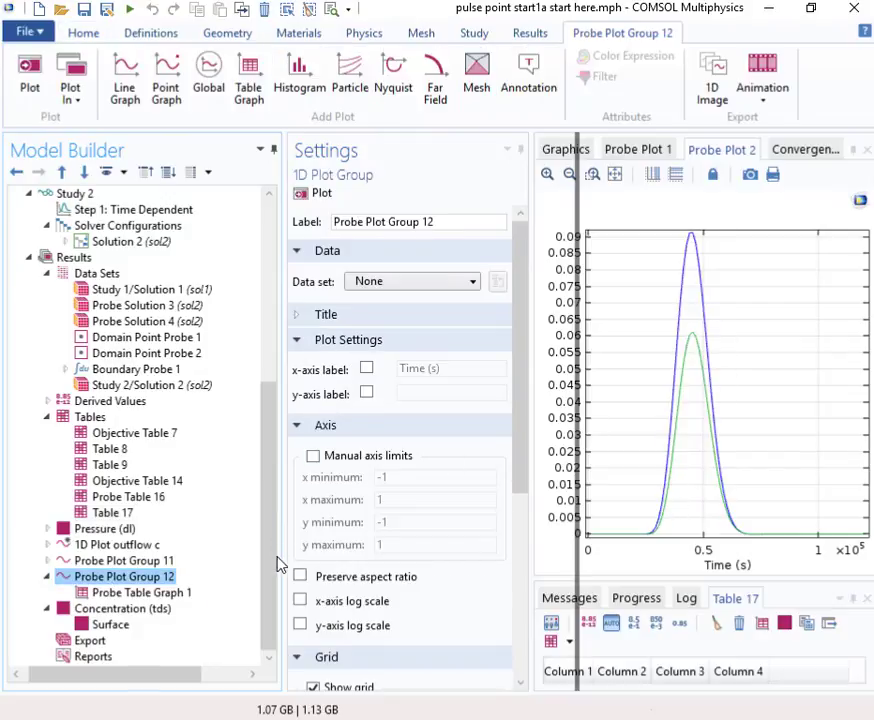
pyautogui.moveTo(279, 562); pyautogui.dragTo(279, 365)
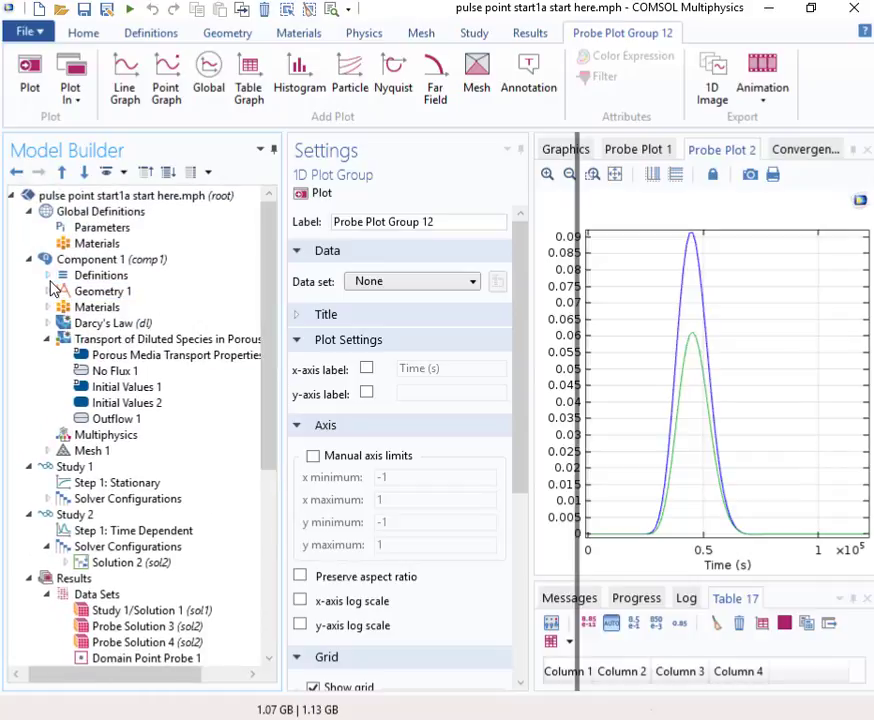
pyautogui.click(48, 275)
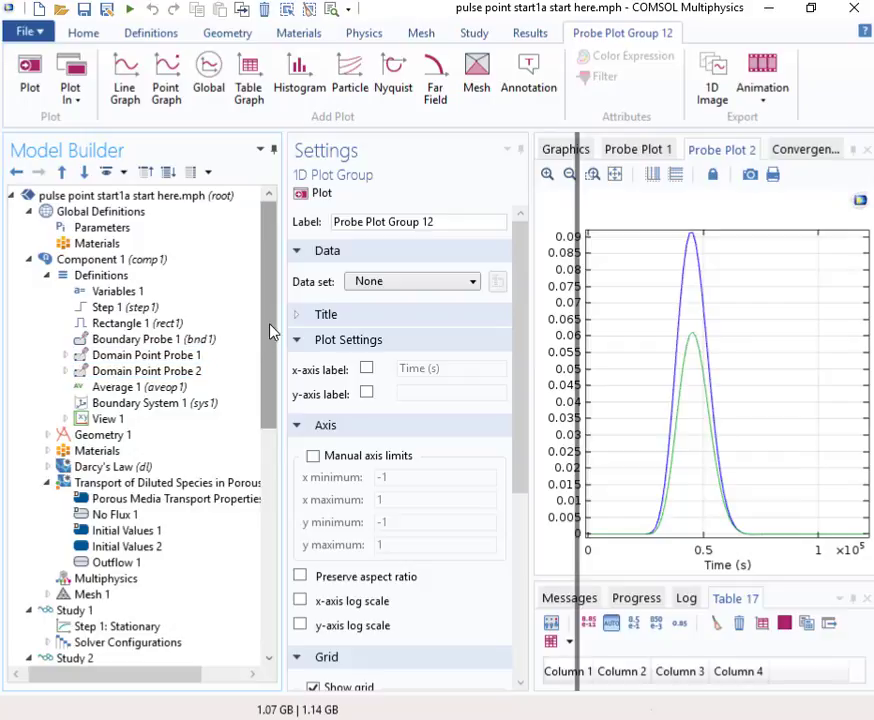
pyautogui.moveTo(271, 326); pyautogui.dragTo(262, 552)
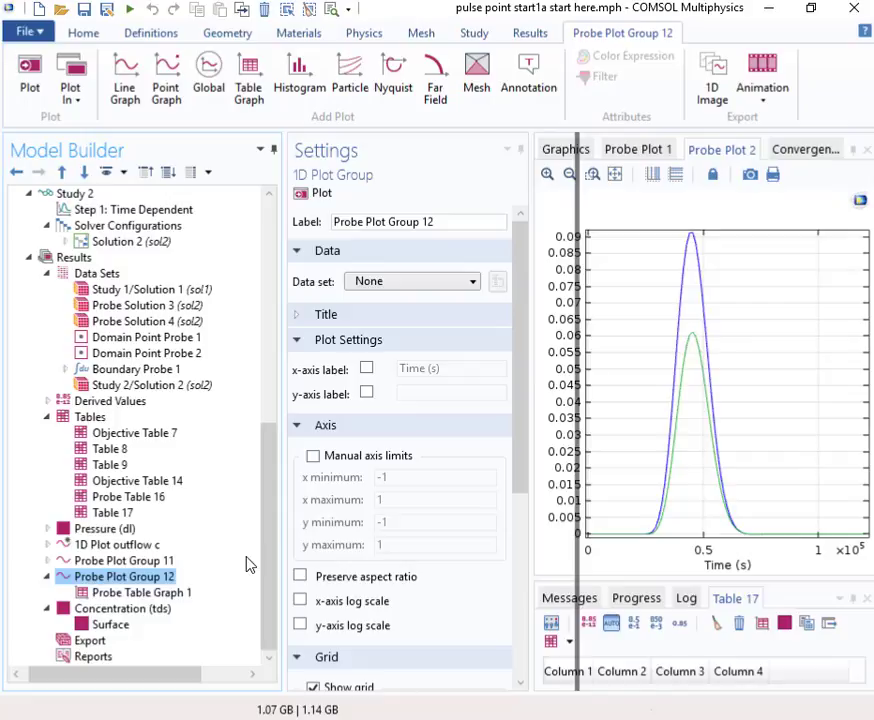
pyautogui.click(130, 594)
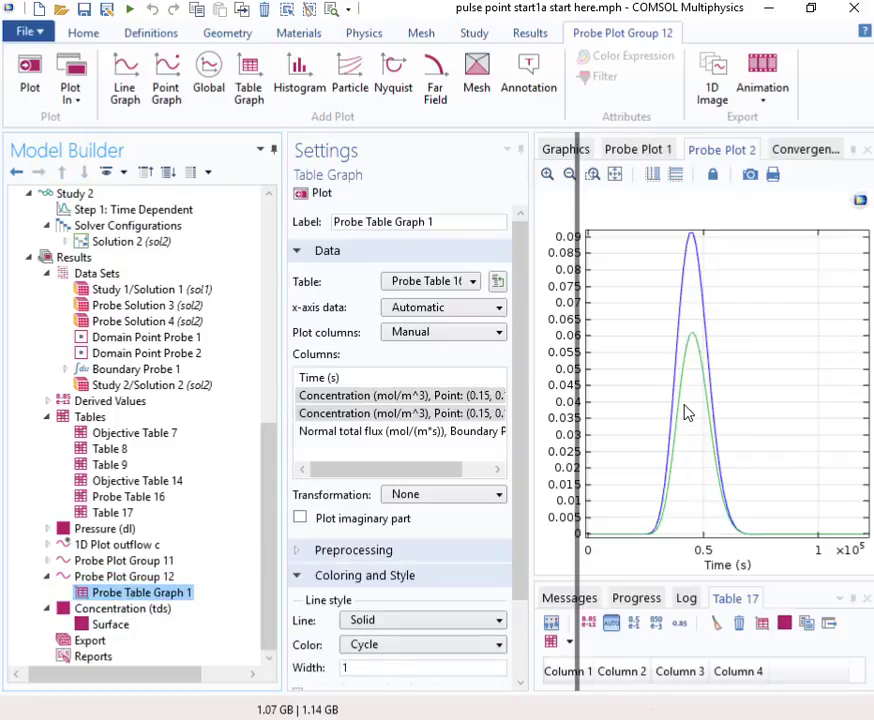
pyautogui.click(117, 580)
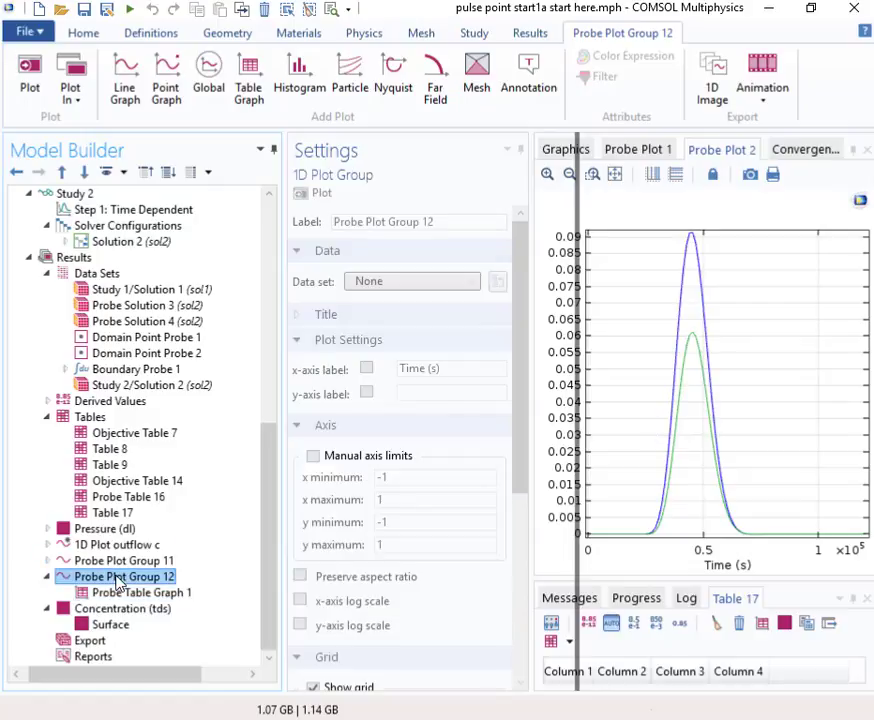
# Step: Add Table Graph 2 to Probe Plot Group 12, plotting Table 17 Column 4 against Column 1
pyautogui.rightClick(118, 580)
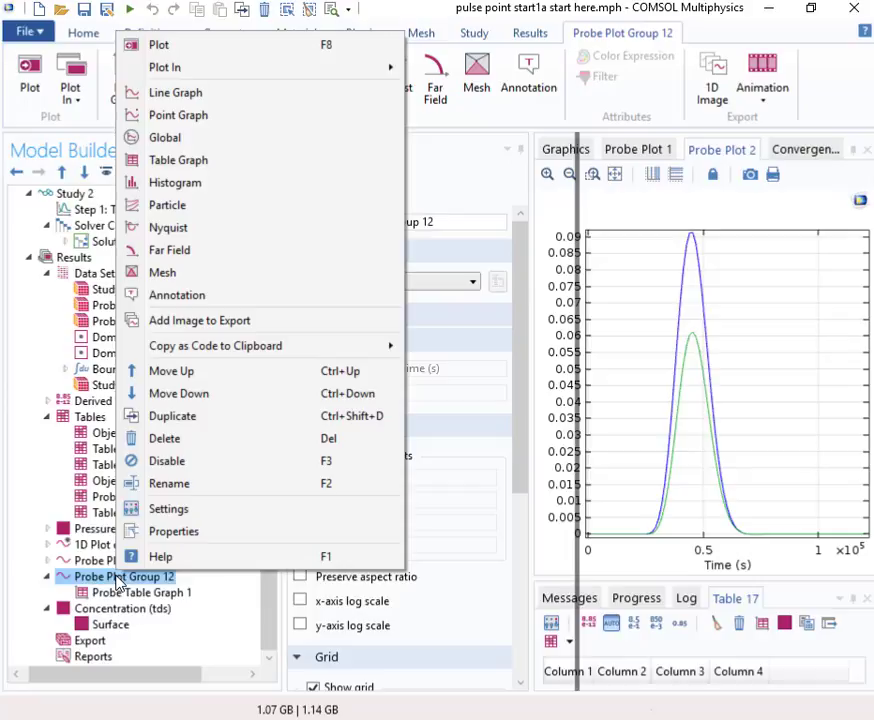
pyautogui.click(200, 162)
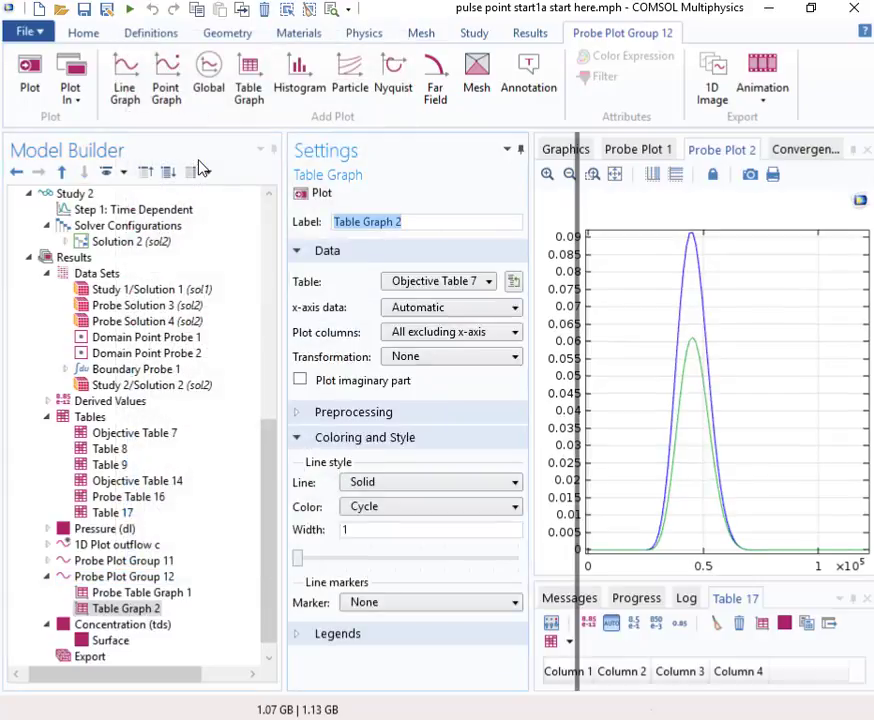
pyautogui.click(490, 282)
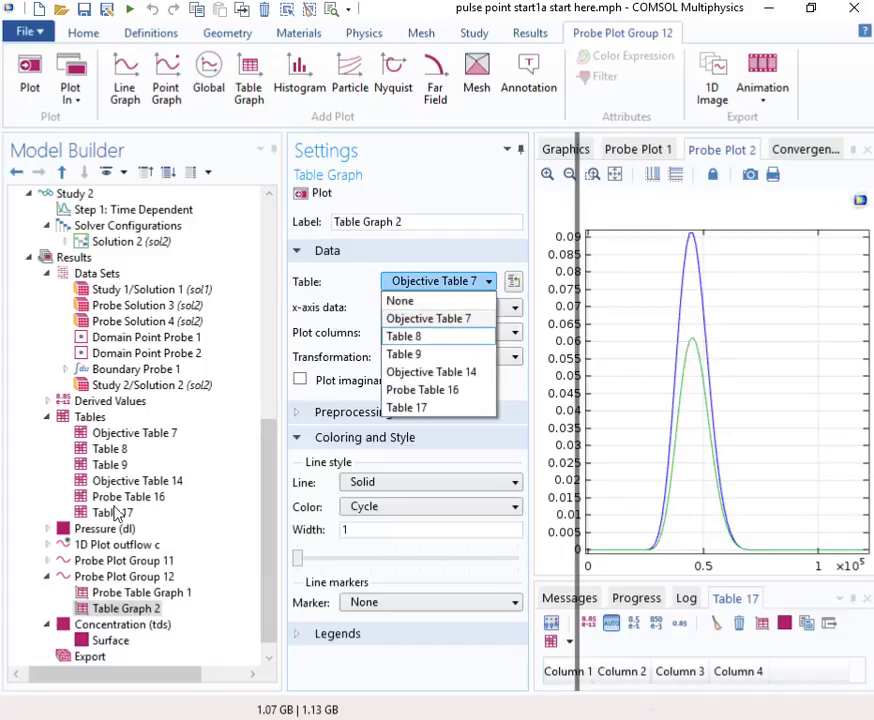
pyautogui.click(412, 407)
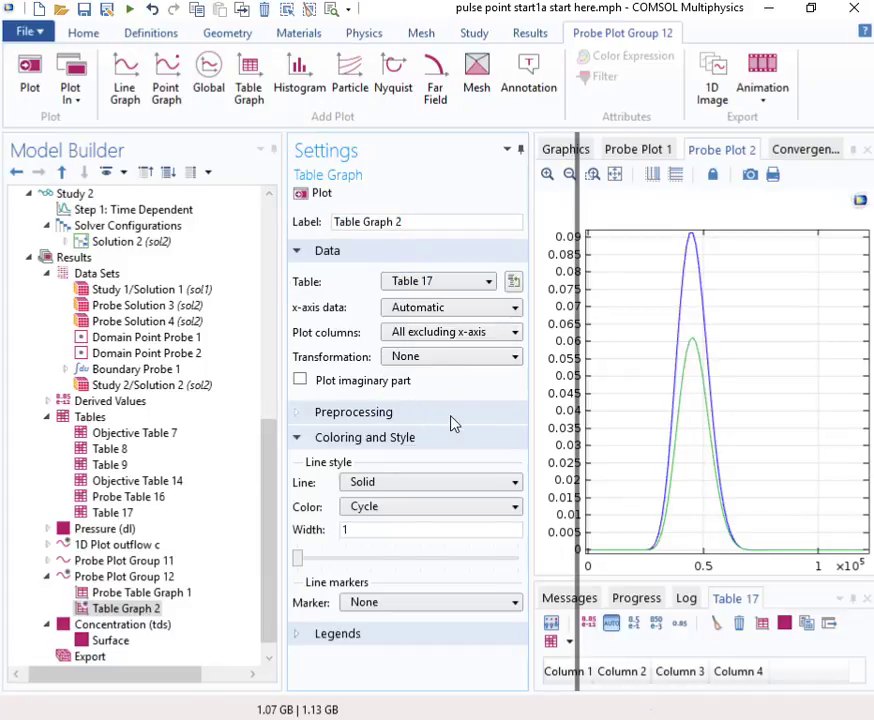
pyautogui.click(511, 311)
pyautogui.click(475, 365)
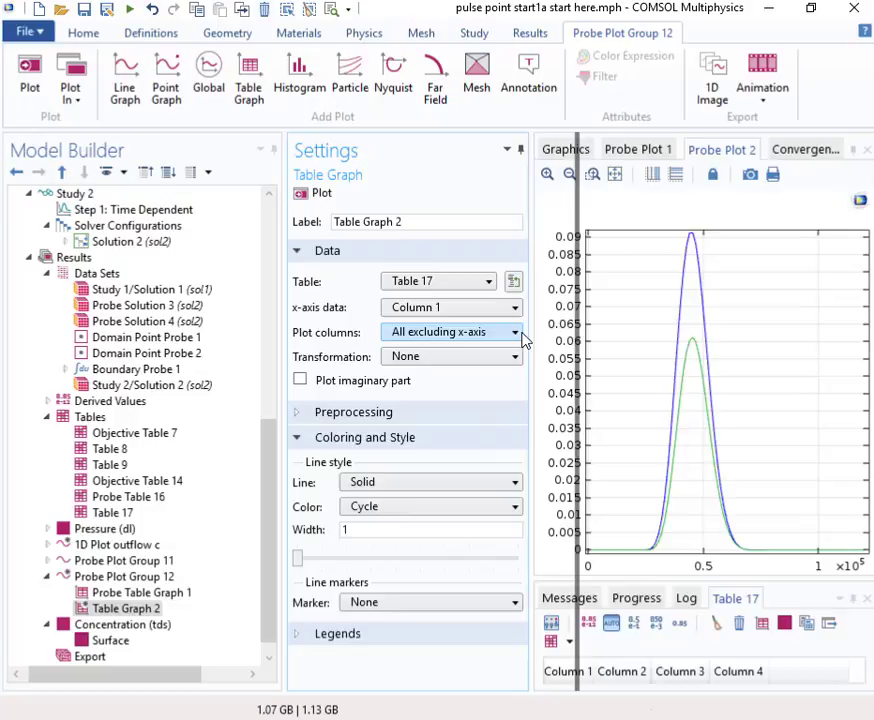
pyautogui.click(517, 334)
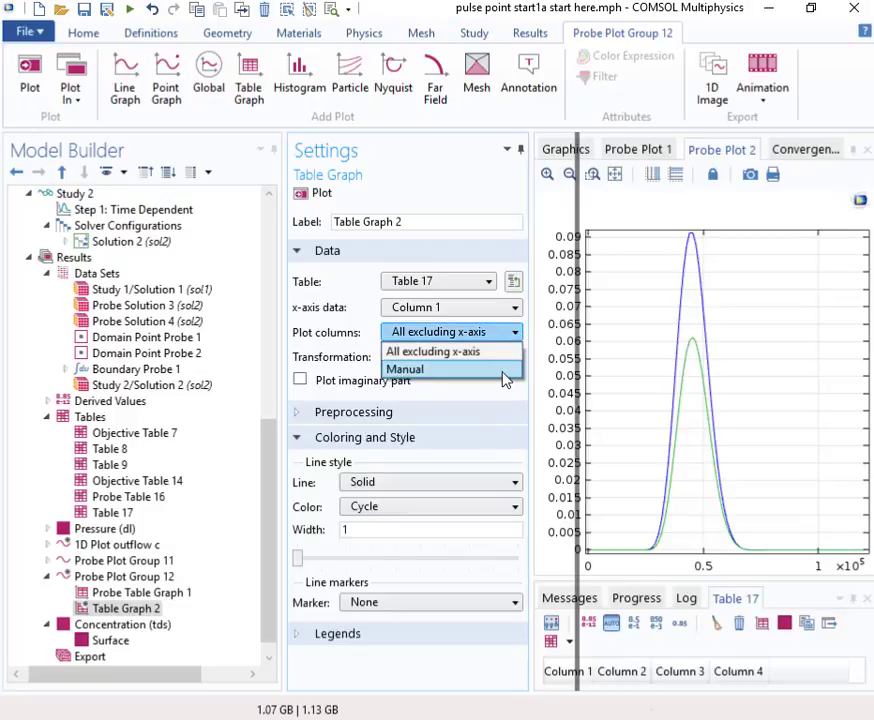
pyautogui.click(501, 370)
pyautogui.click(351, 437)
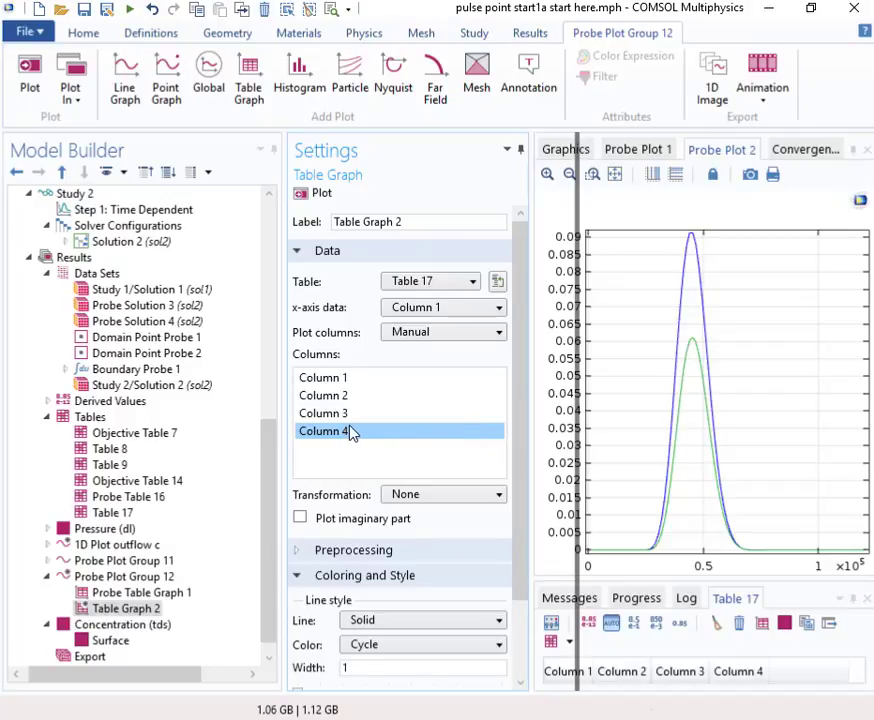
pyautogui.click(302, 192)
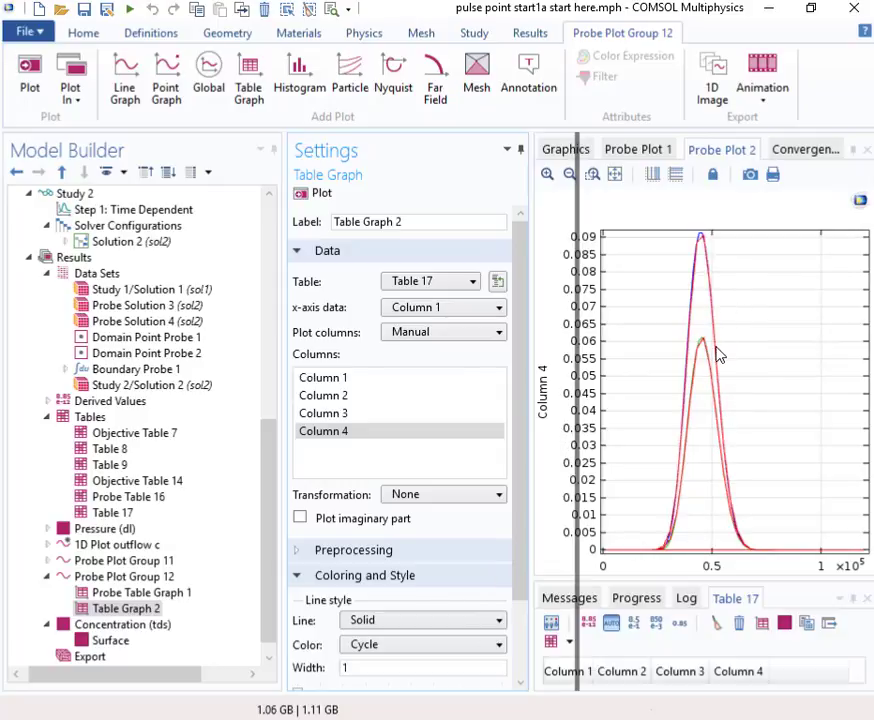
# Step: Style Table Graph 2 with 24 circle markers and line style None
pyautogui.scroll(-1, 268, 540)
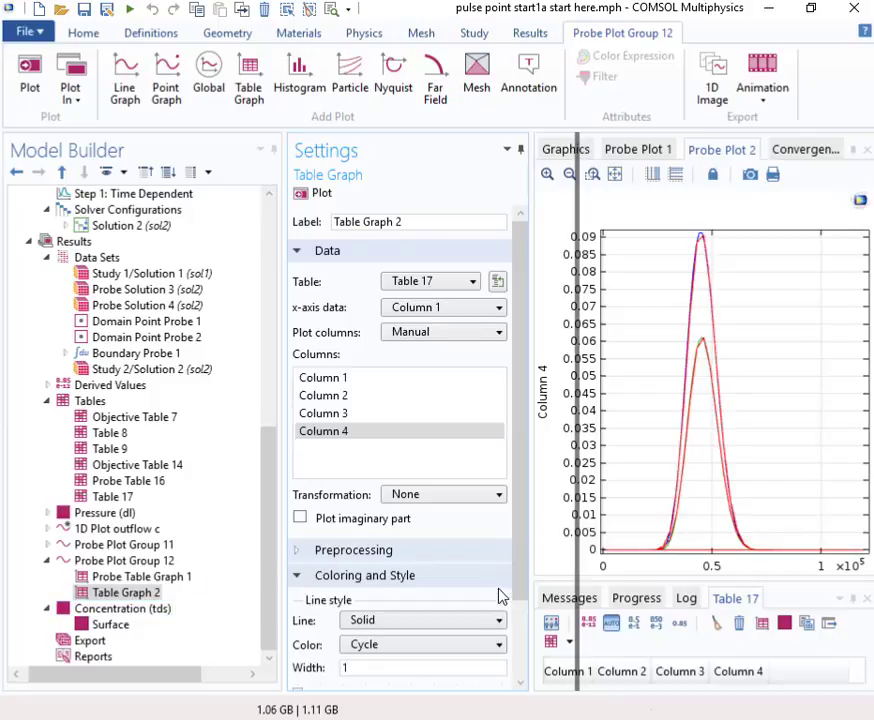
pyautogui.moveTo(522, 562); pyautogui.dragTo(517, 644)
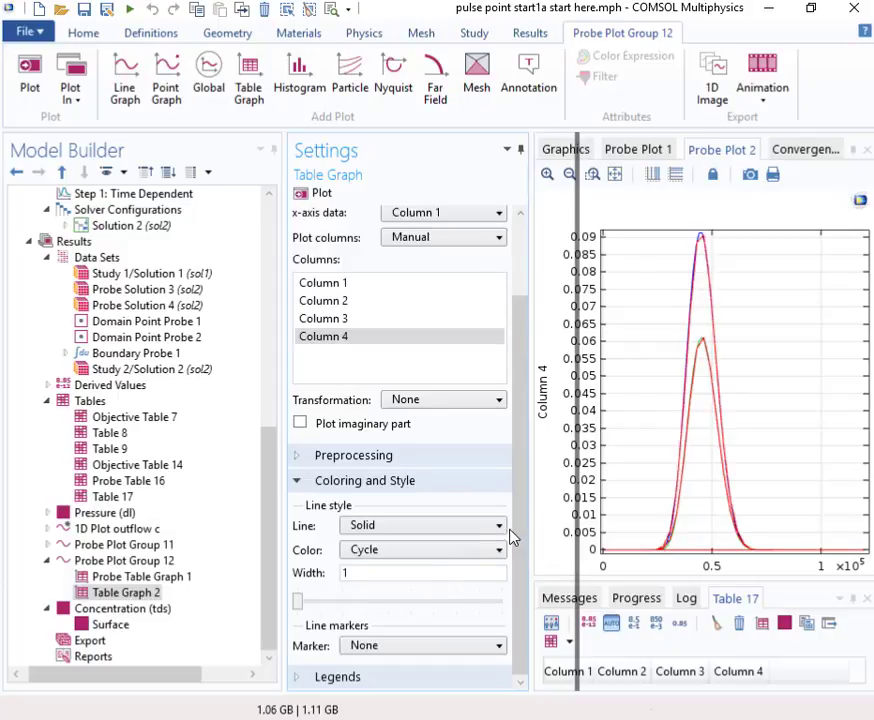
pyautogui.click(499, 647)
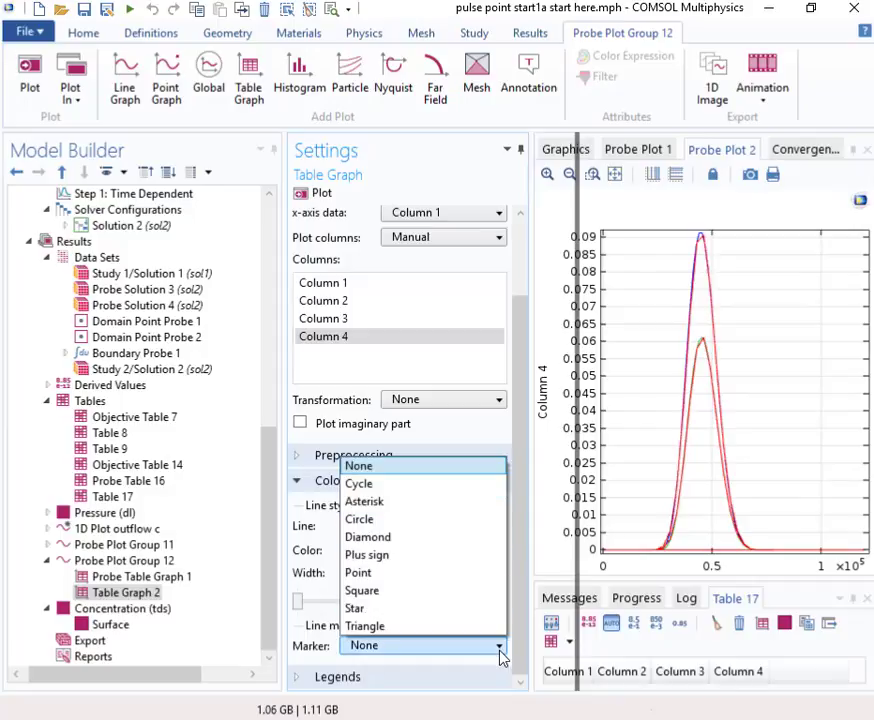
pyautogui.click(459, 520)
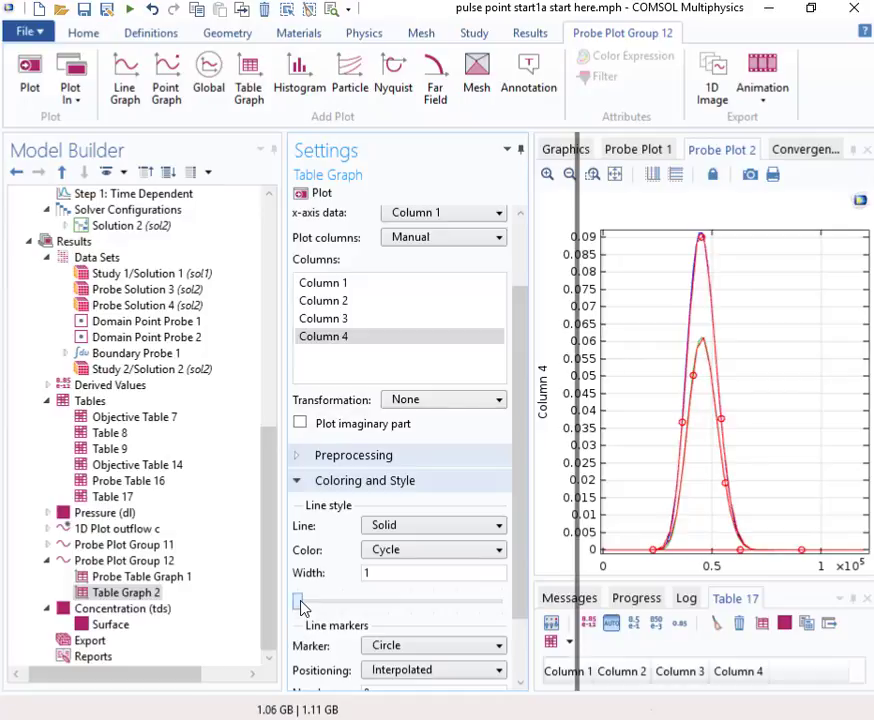
pyautogui.moveTo(300, 605); pyautogui.dragTo(280, 620)
pyautogui.moveTo(519, 581); pyautogui.dragTo(513, 655)
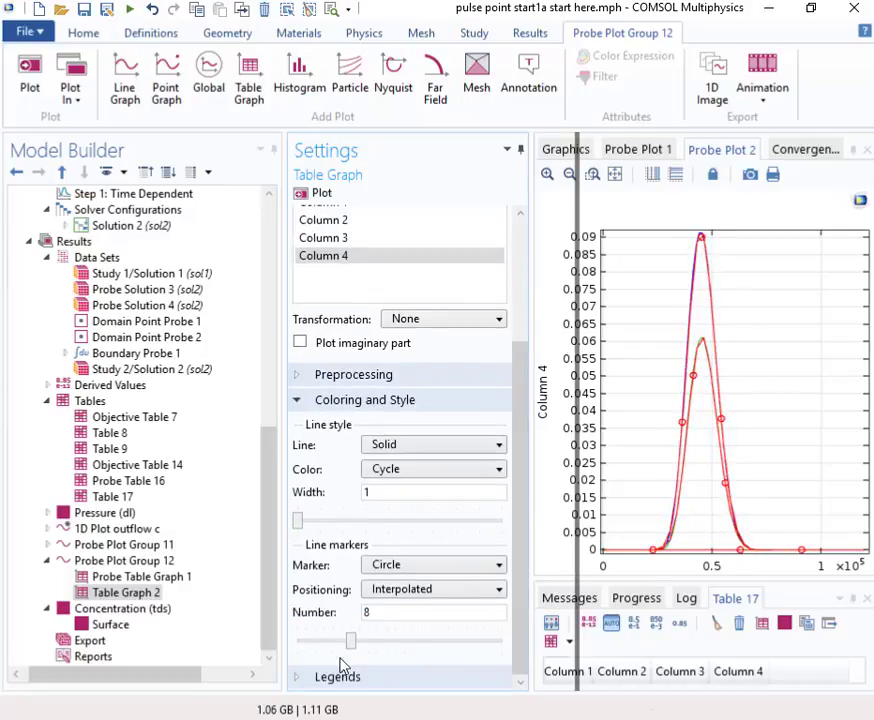
pyautogui.moveTo(351, 642); pyautogui.dragTo(496, 648)
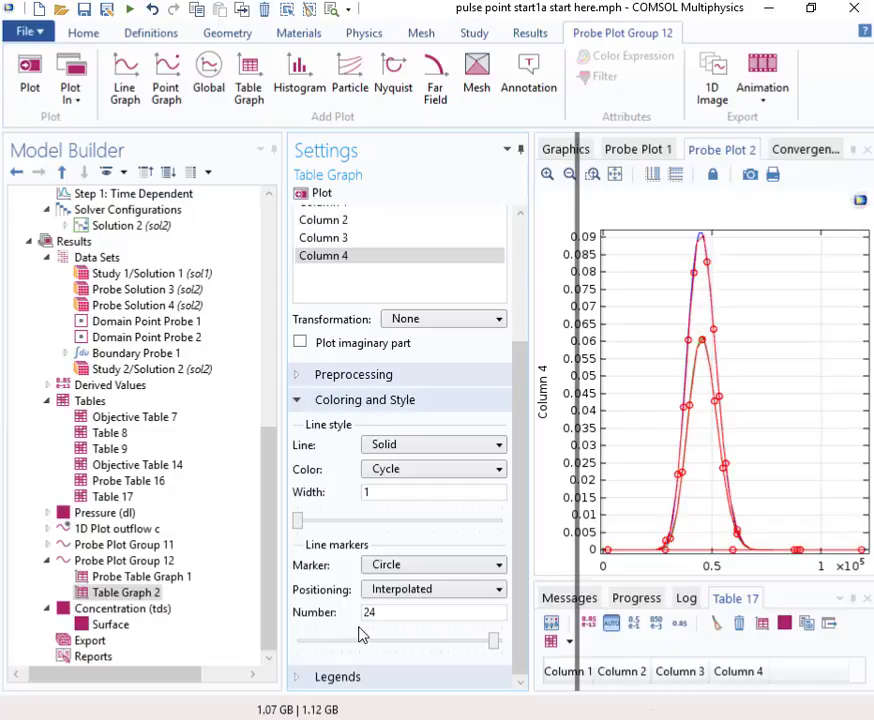
pyautogui.click(498, 446)
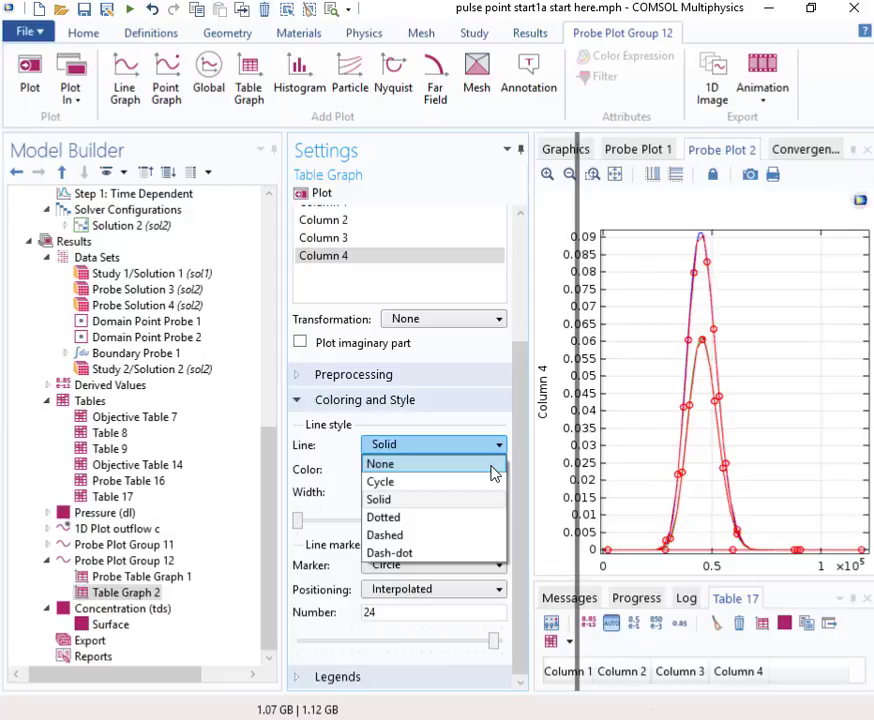
pyautogui.click(493, 465)
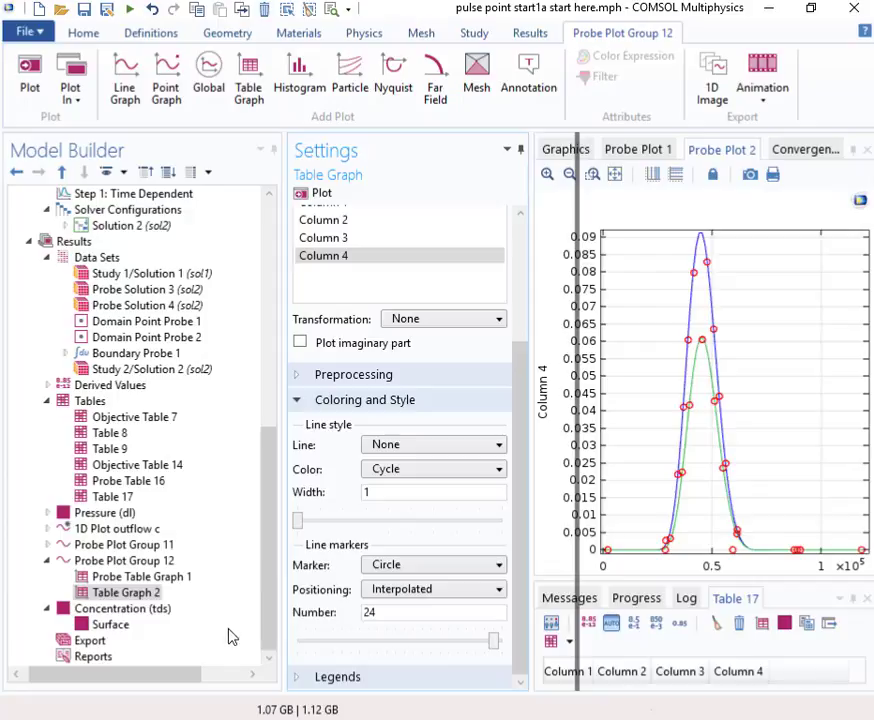
pyautogui.moveTo(269, 611); pyautogui.dragTo(193, 275)
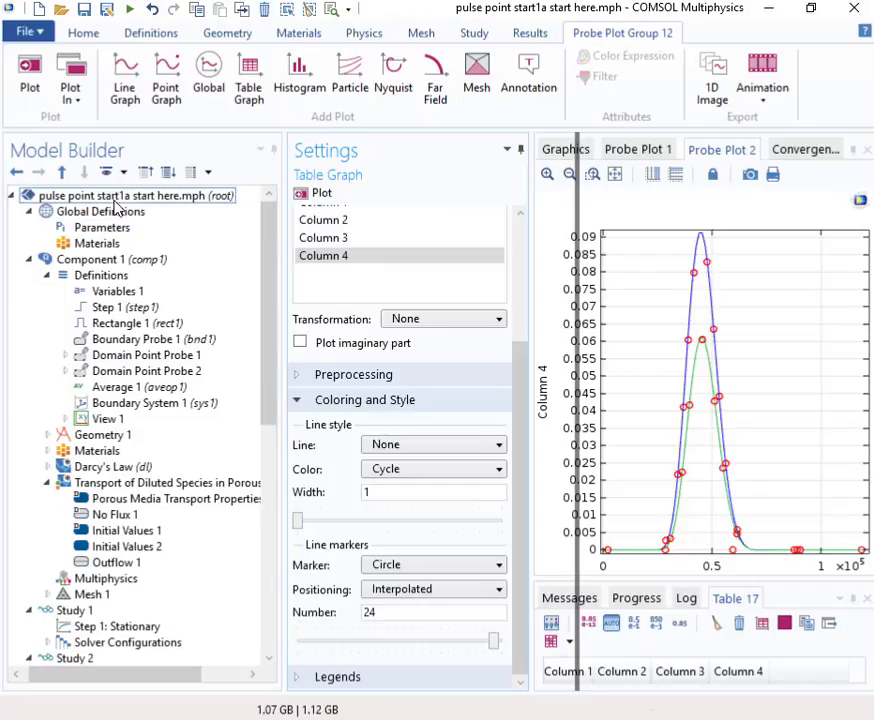
# Step: Add Optimization (opt) from Mathematics > Optimization and Sensitivity to Component 1
pyautogui.click(114, 198)
pyautogui.rightClick(115, 204)
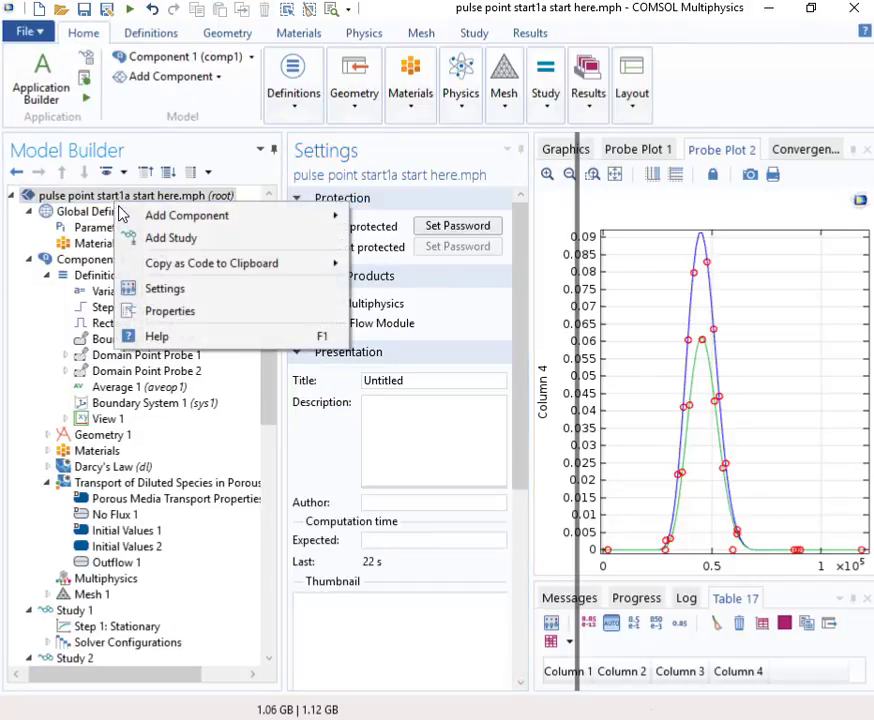
pyautogui.click(80, 262)
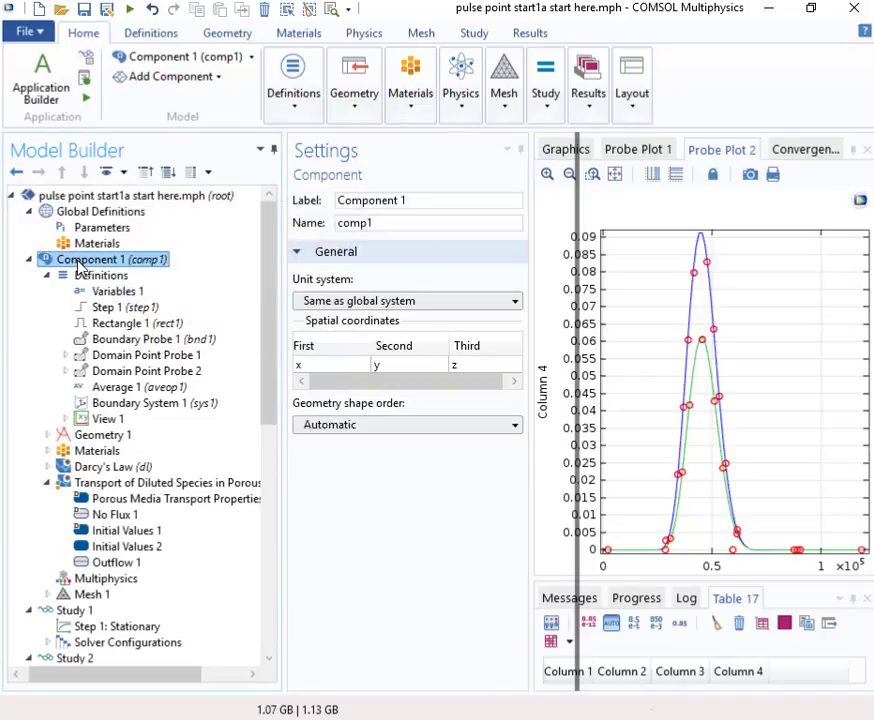
pyautogui.rightClick(80, 265)
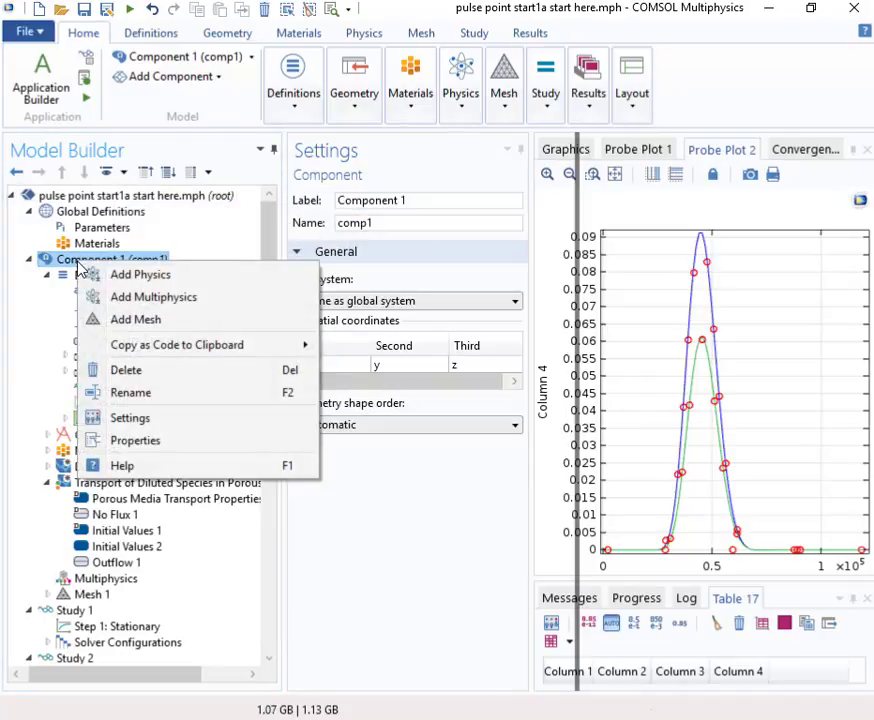
pyautogui.click(92, 276)
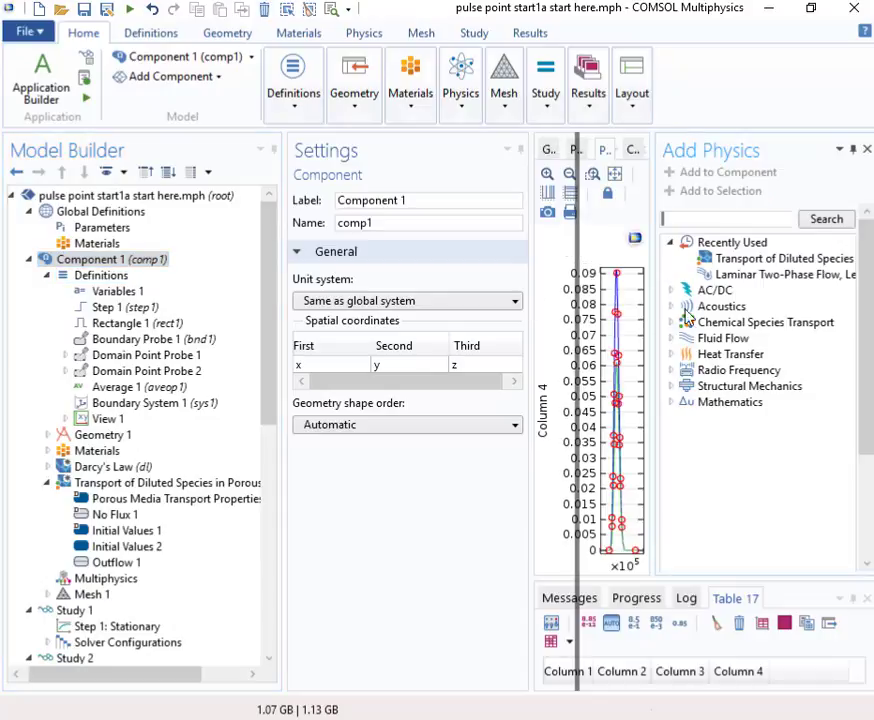
pyautogui.click(716, 404)
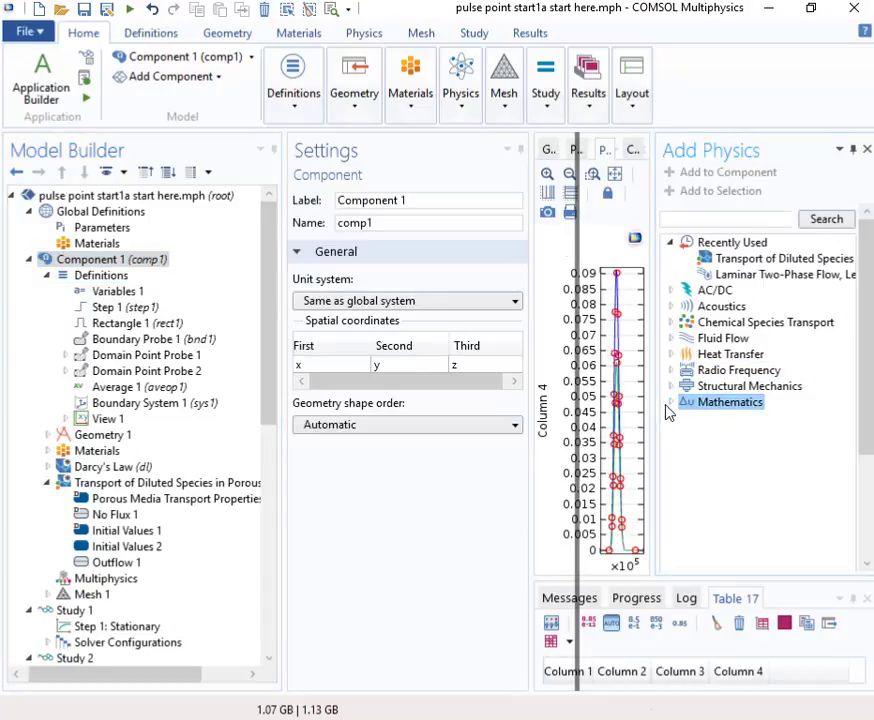
pyautogui.click(671, 402)
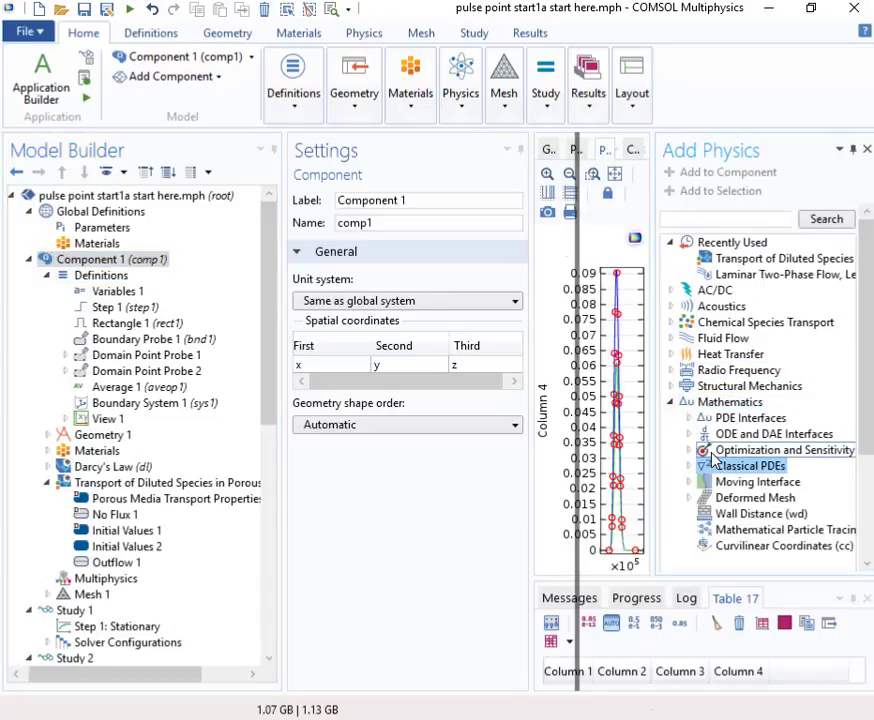
pyautogui.click(688, 450)
pyautogui.click(731, 467)
pyautogui.doubleClick(731, 467)
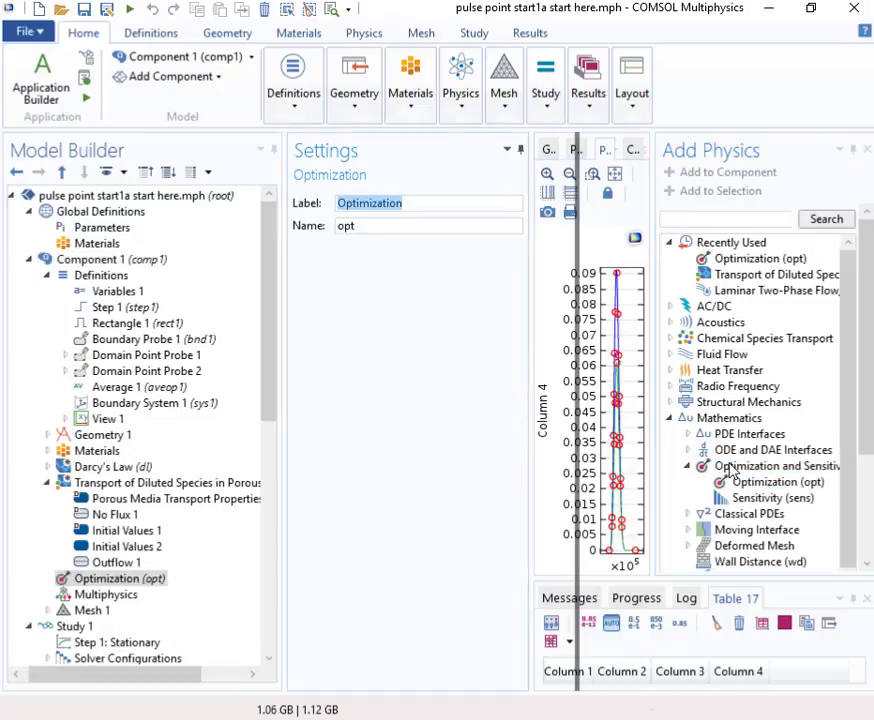
pyautogui.scroll(-2, 277, 380)
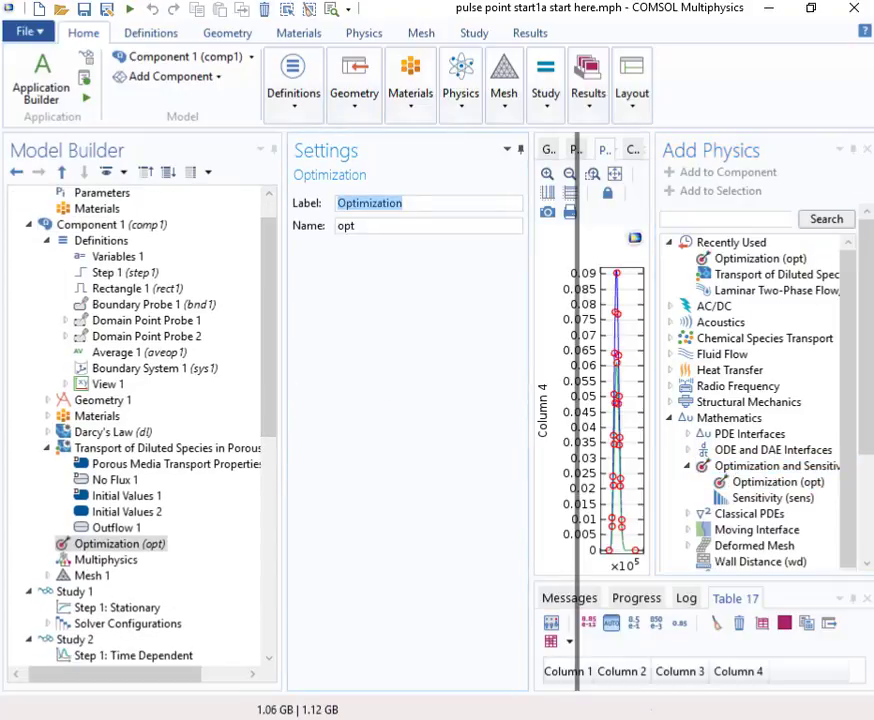
pyautogui.click(867, 149)
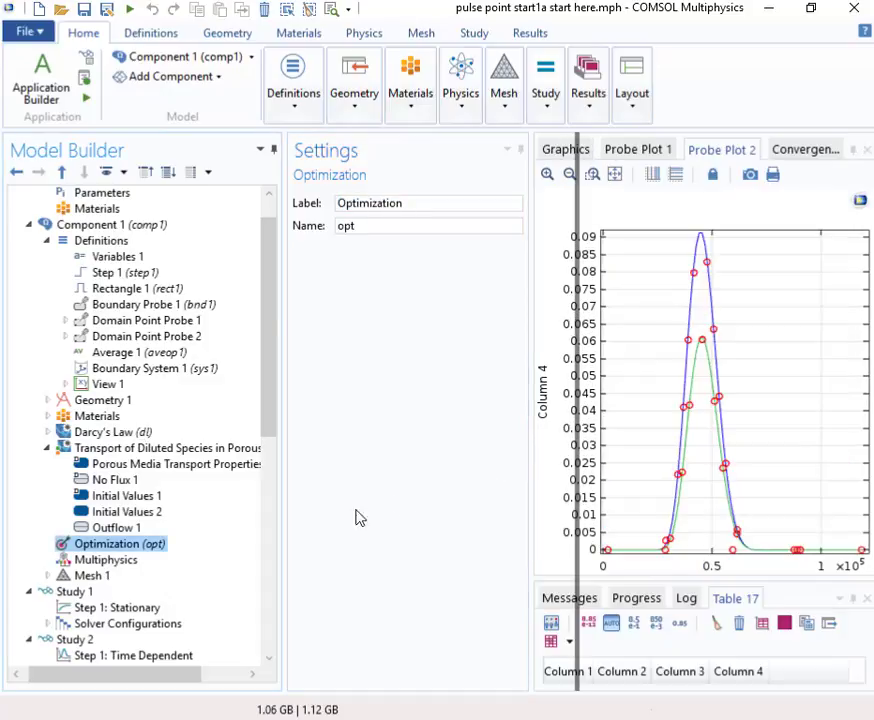
# Step: Add Least-Squares Objective 1 using point samples with time.csv as experimental data
pyautogui.rightClick(114, 549)
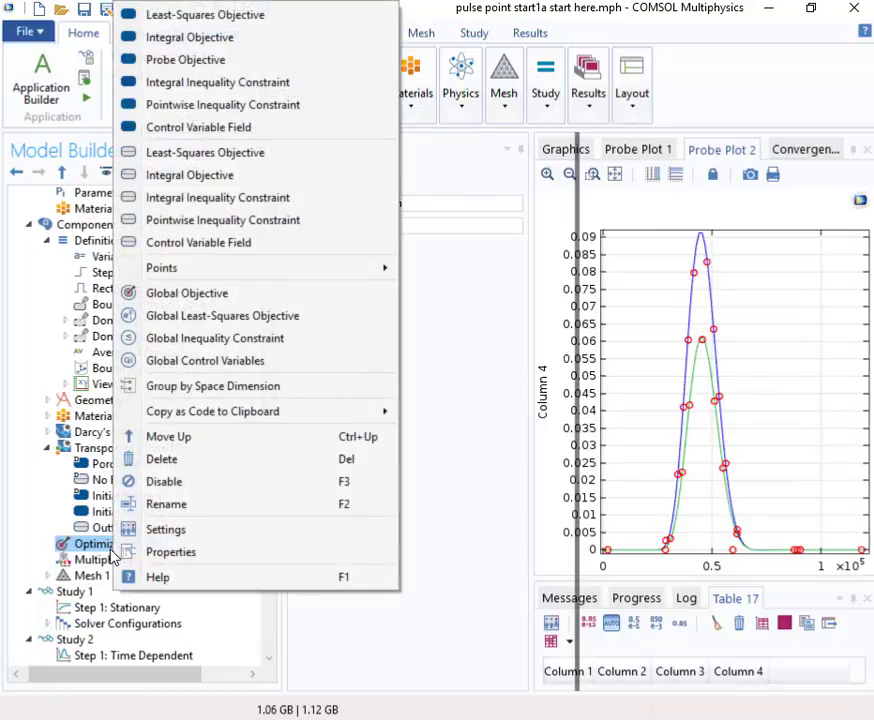
pyautogui.click(203, 16)
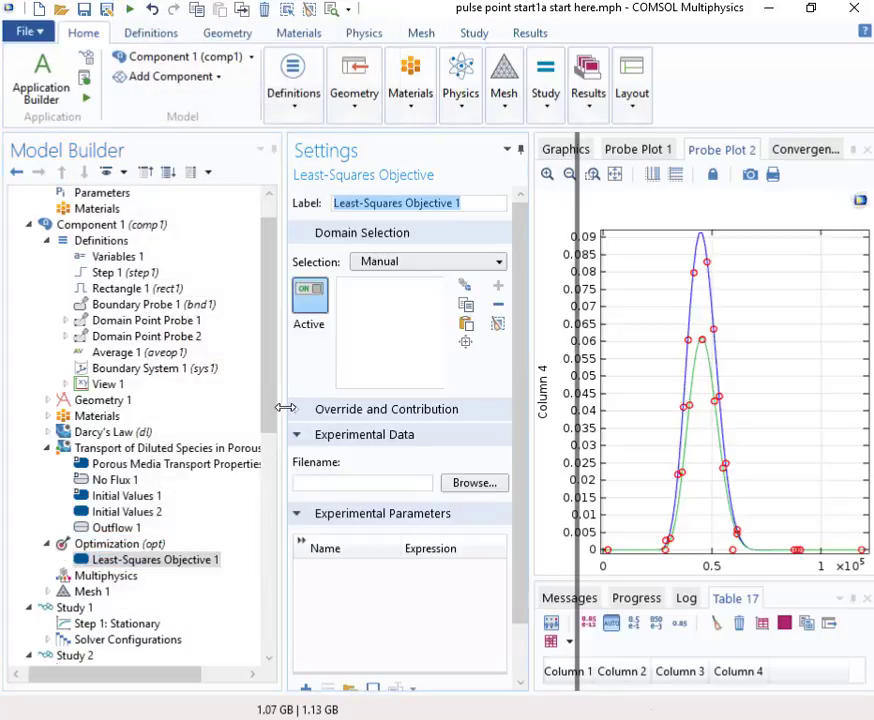
pyautogui.click(474, 488)
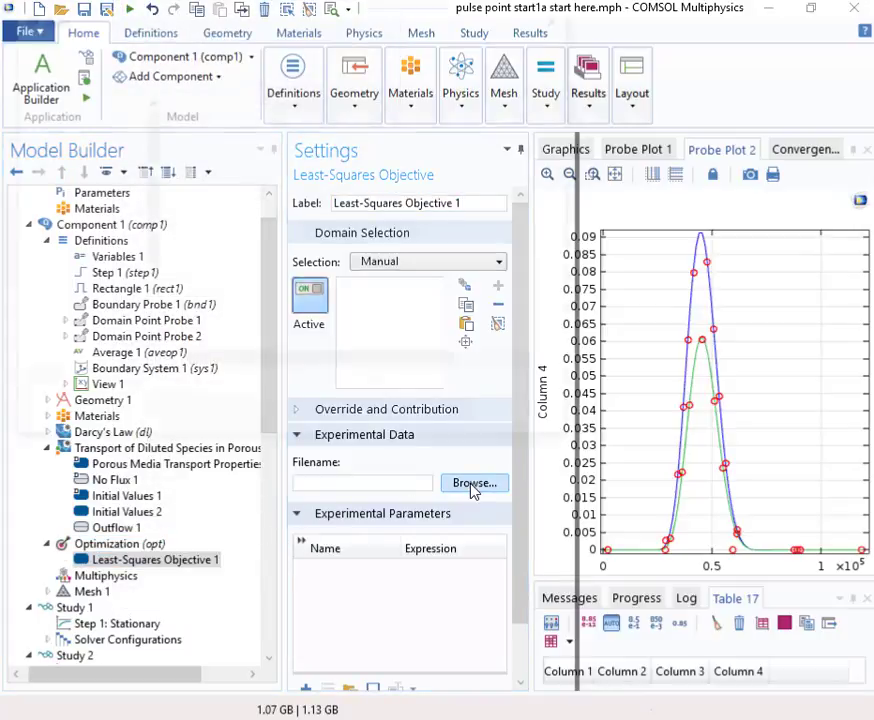
pyautogui.click(285, 141)
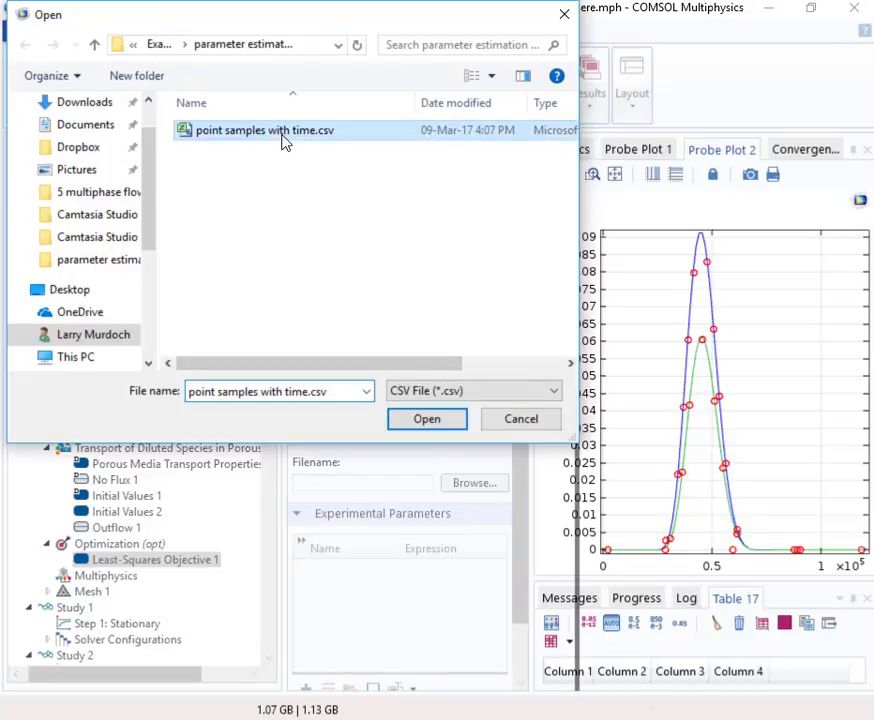
pyautogui.click(427, 418)
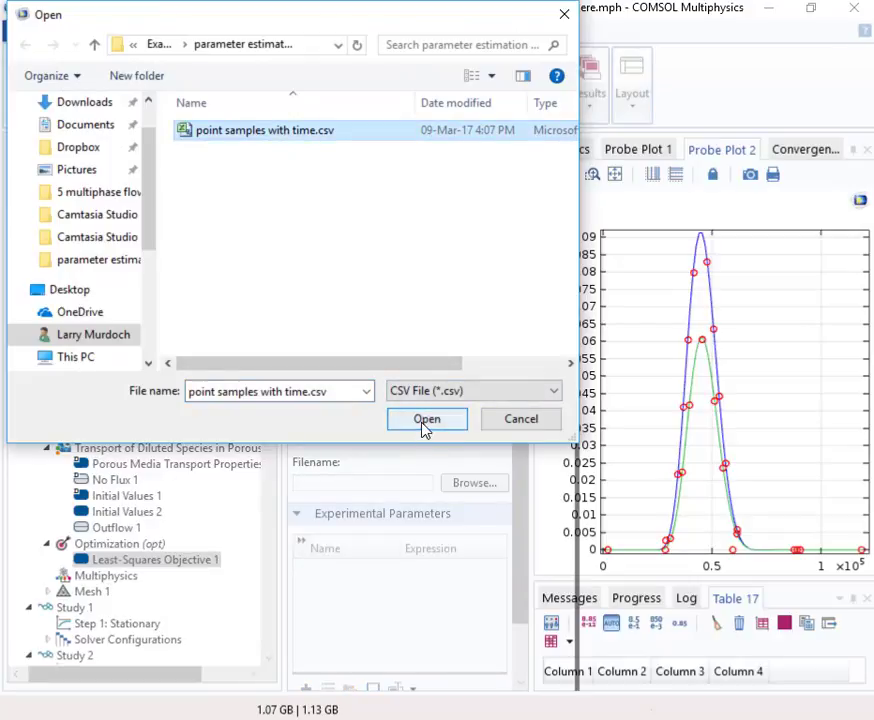
pyautogui.click(424, 420)
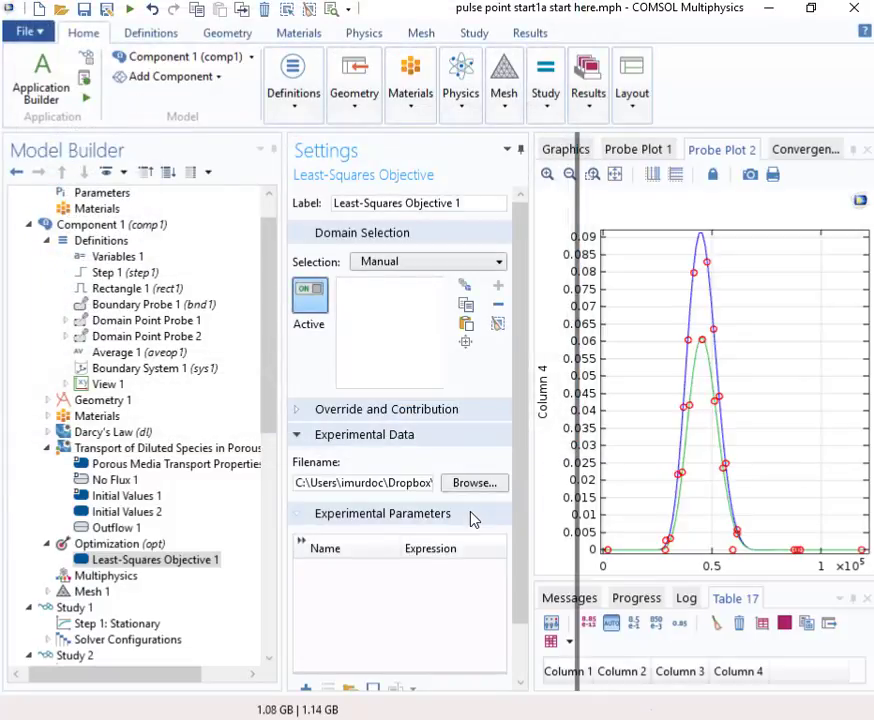
# Step: Add domain 1 (the square) and domain 2 (the small circle) to Least-Squares Objective 1's domain selection
pyautogui.click(316, 292)
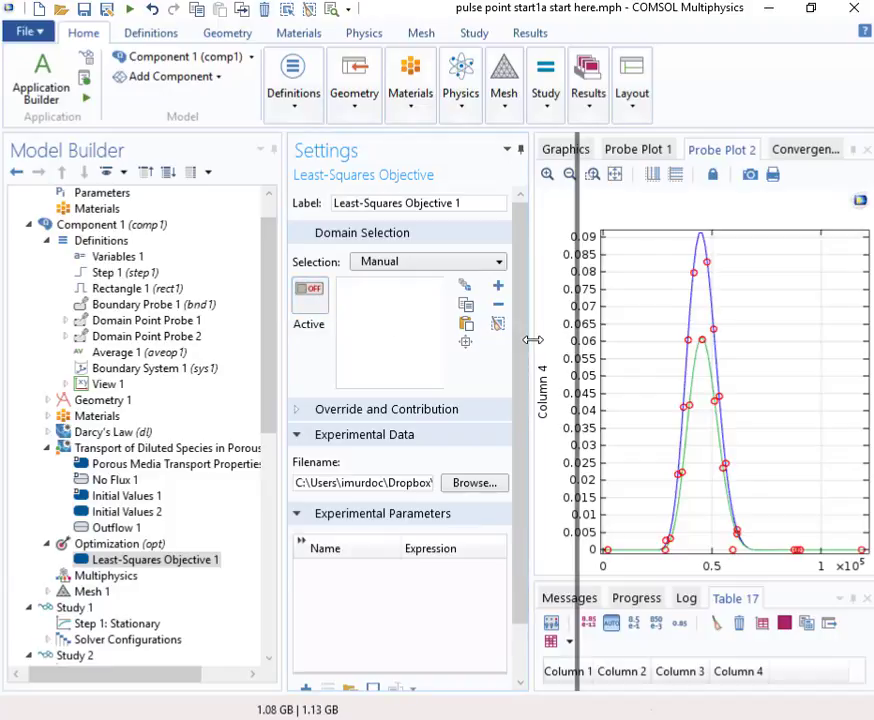
pyautogui.moveTo(532, 340); pyautogui.dragTo(677, 340)
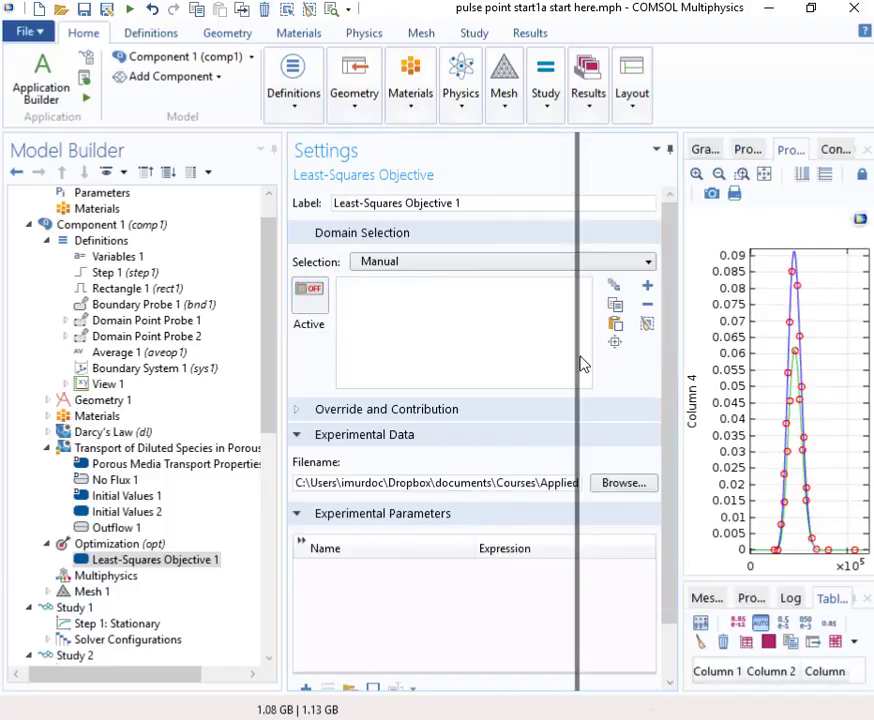
pyautogui.click(309, 297)
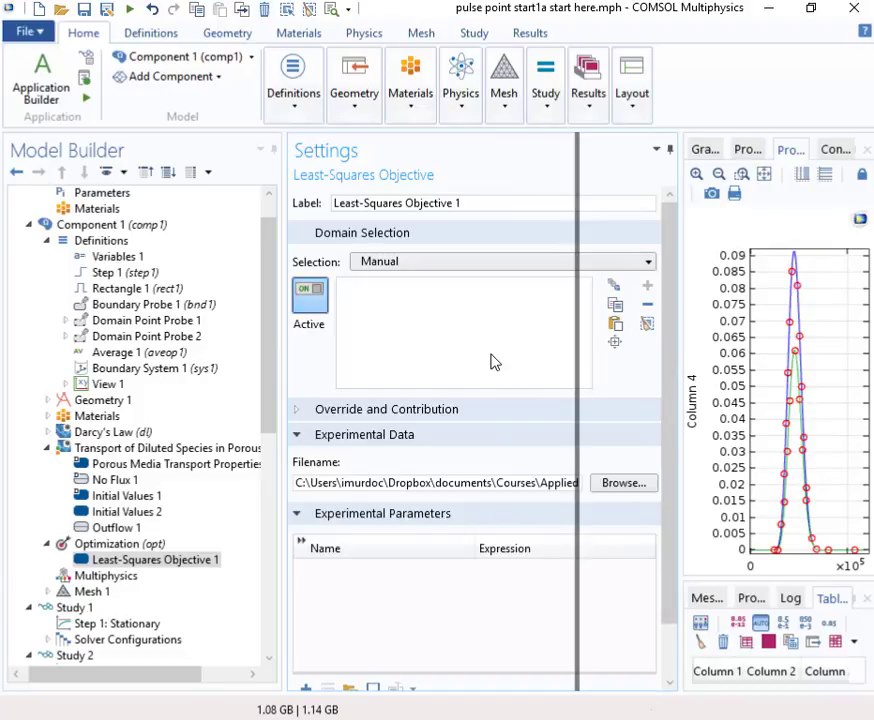
pyautogui.click(712, 150)
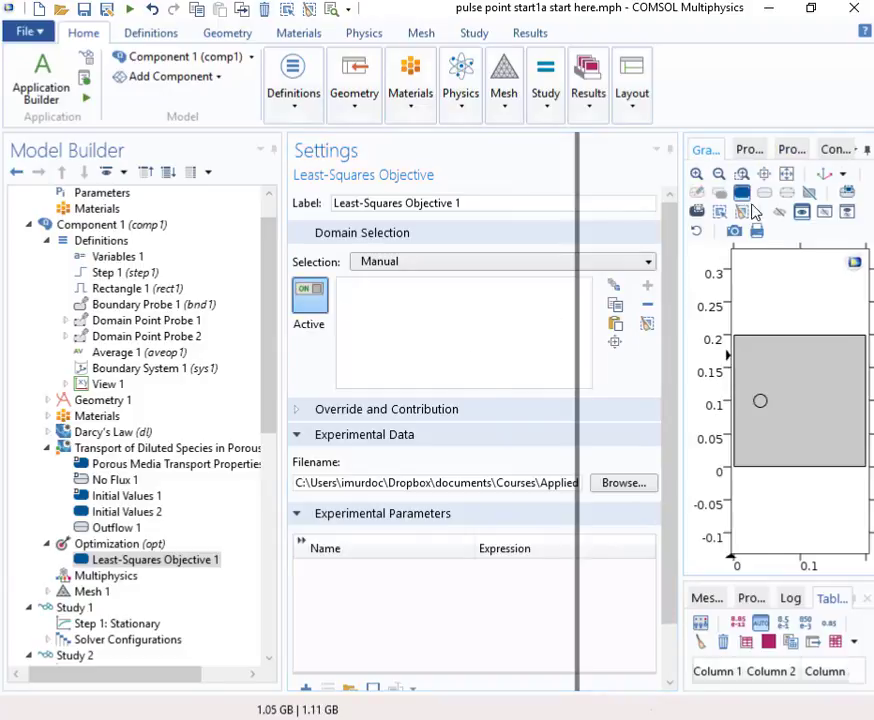
pyautogui.click(767, 400)
pyautogui.click(765, 407)
pyautogui.click(762, 403)
pyautogui.click(762, 403)
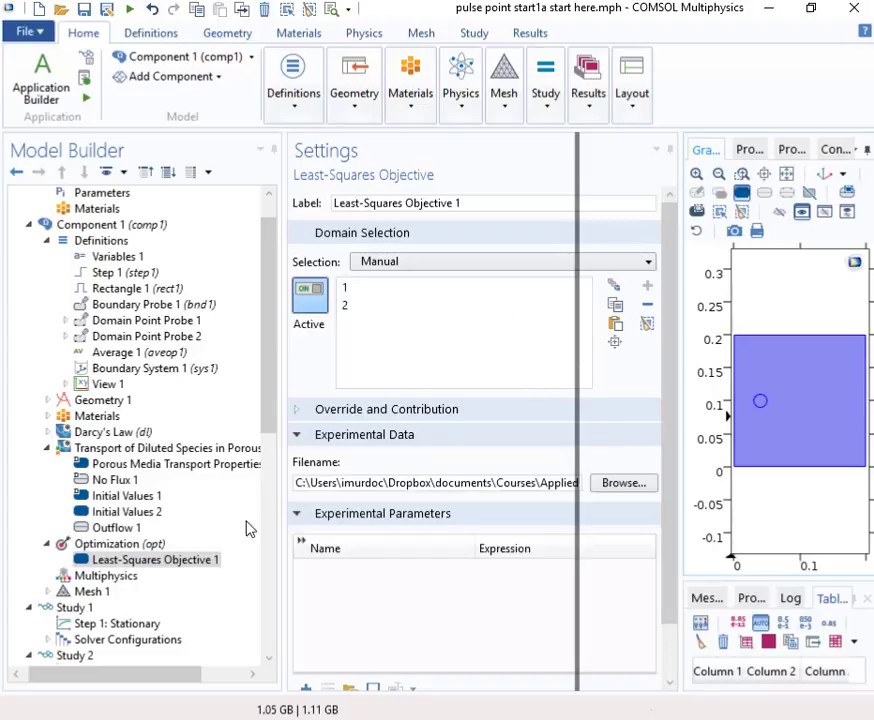
pyautogui.moveTo(268, 407); pyautogui.dragTo(254, 484)
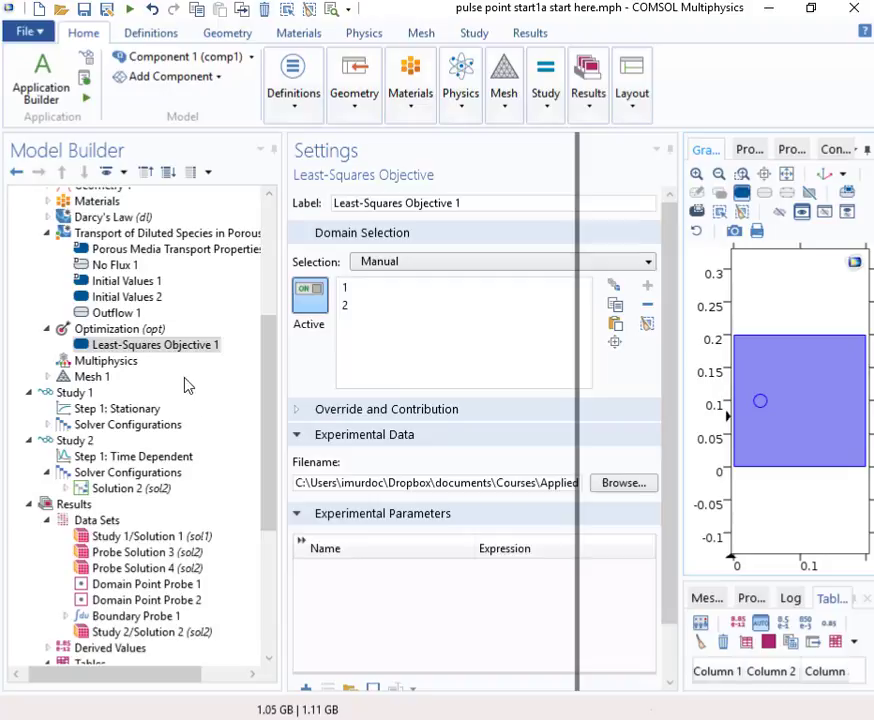
# Step: Add a Time Column and a first Coordinate Column to Least-Squares Objective 1
pyautogui.click(142, 346)
pyautogui.rightClick(154, 350)
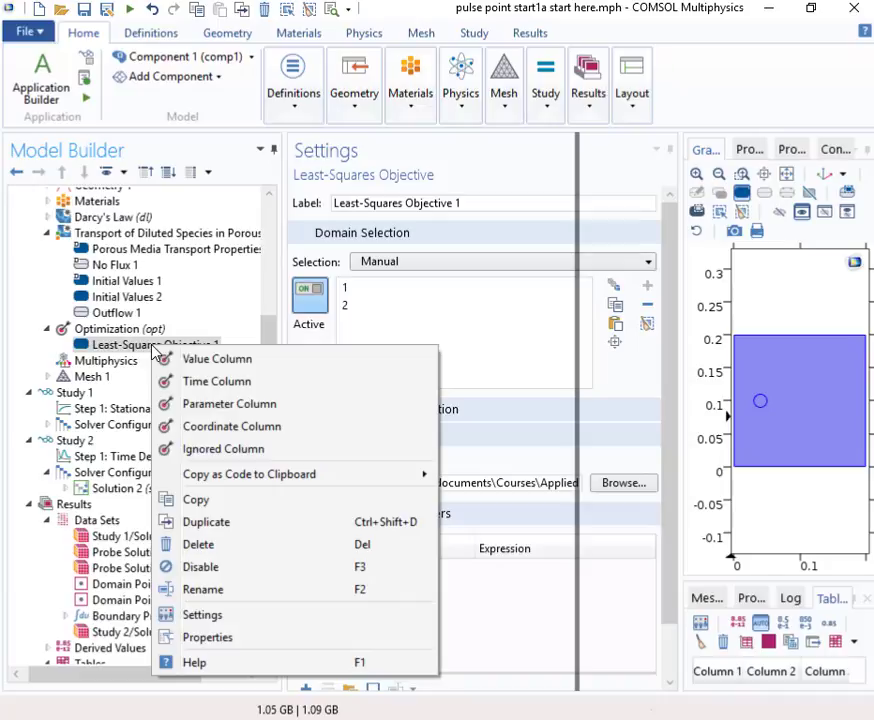
pyautogui.click(171, 384)
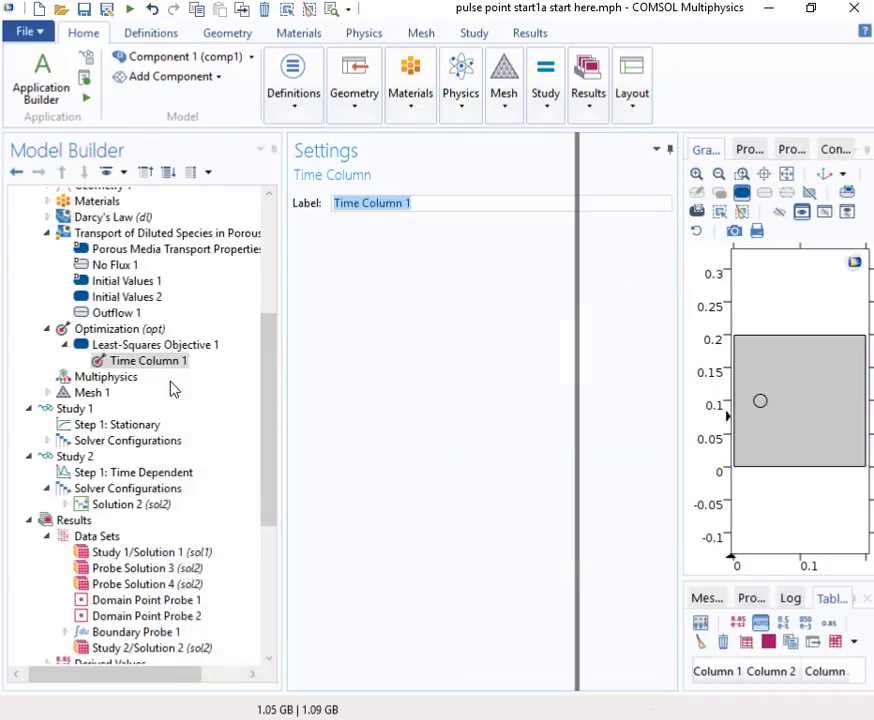
pyautogui.click(155, 349)
pyautogui.rightClick(155, 349)
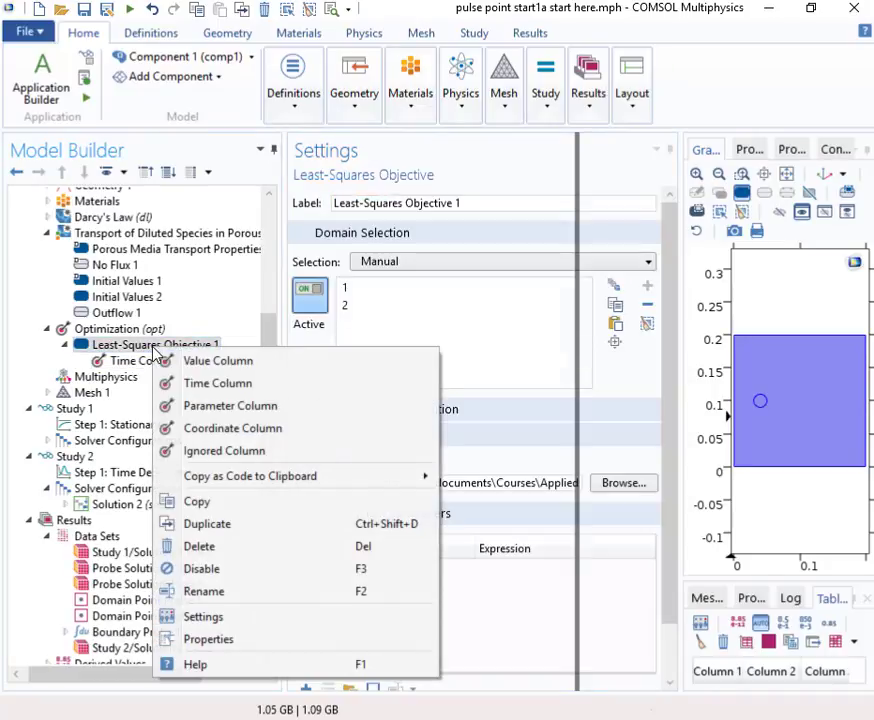
pyautogui.click(205, 428)
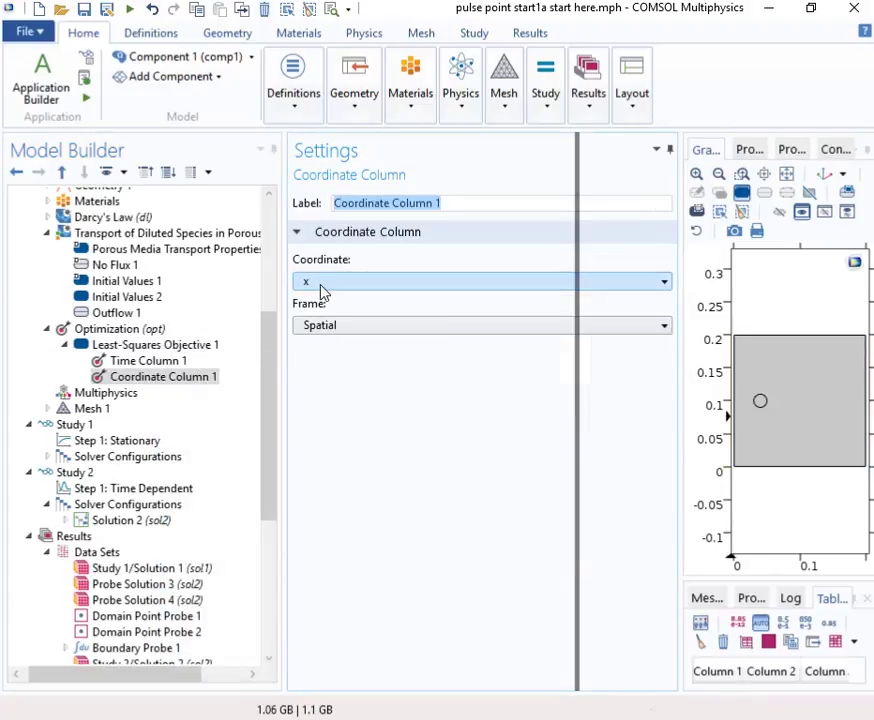
# Step: Add a second Coordinate Column set to y, then add Value Column 1
pyautogui.click(132, 350)
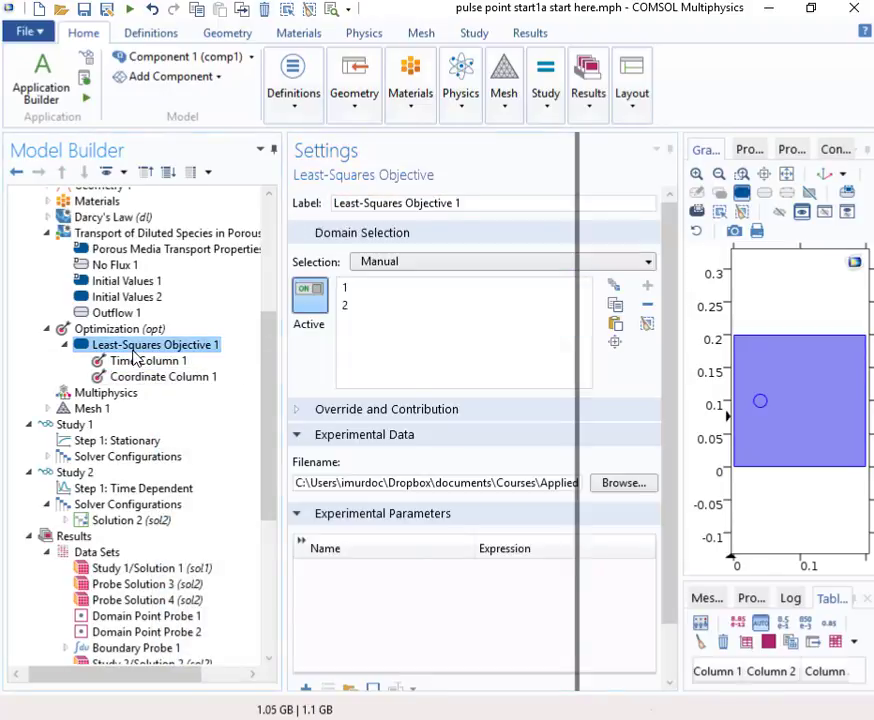
pyautogui.rightClick(133, 350)
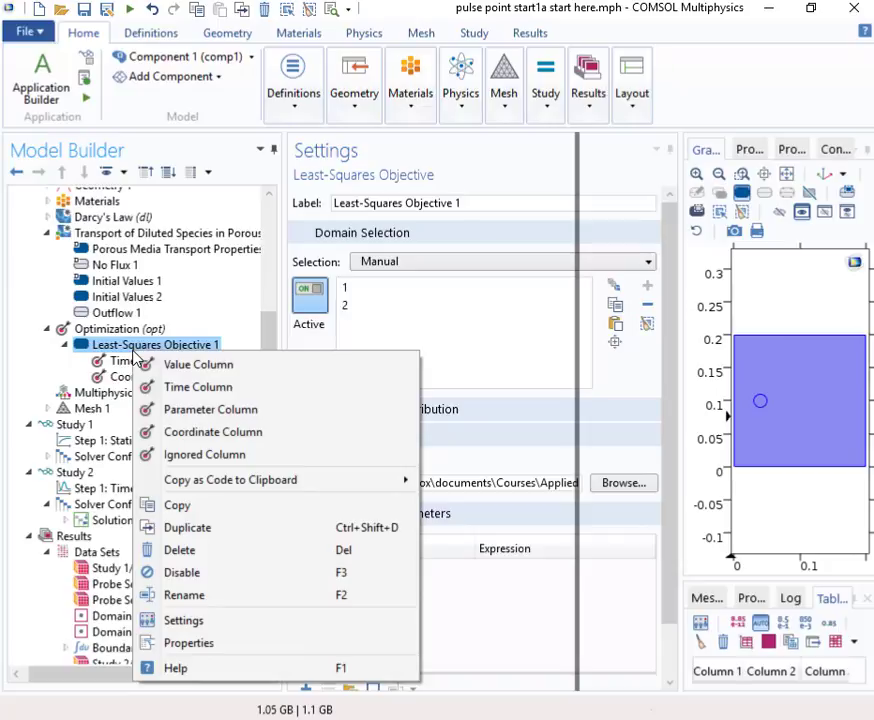
pyautogui.click(183, 432)
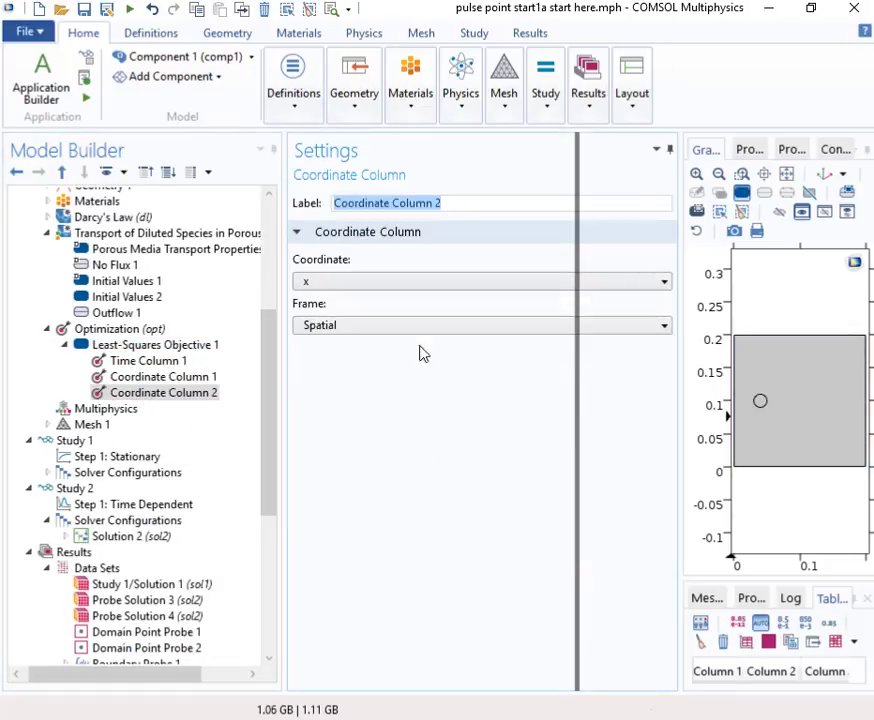
pyautogui.click(665, 282)
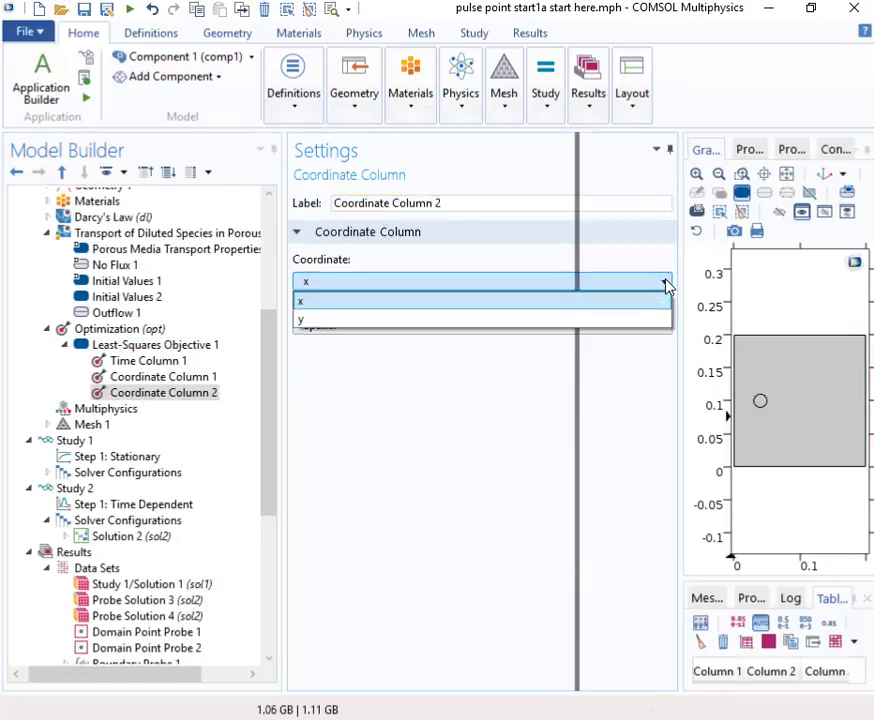
pyautogui.click(585, 325)
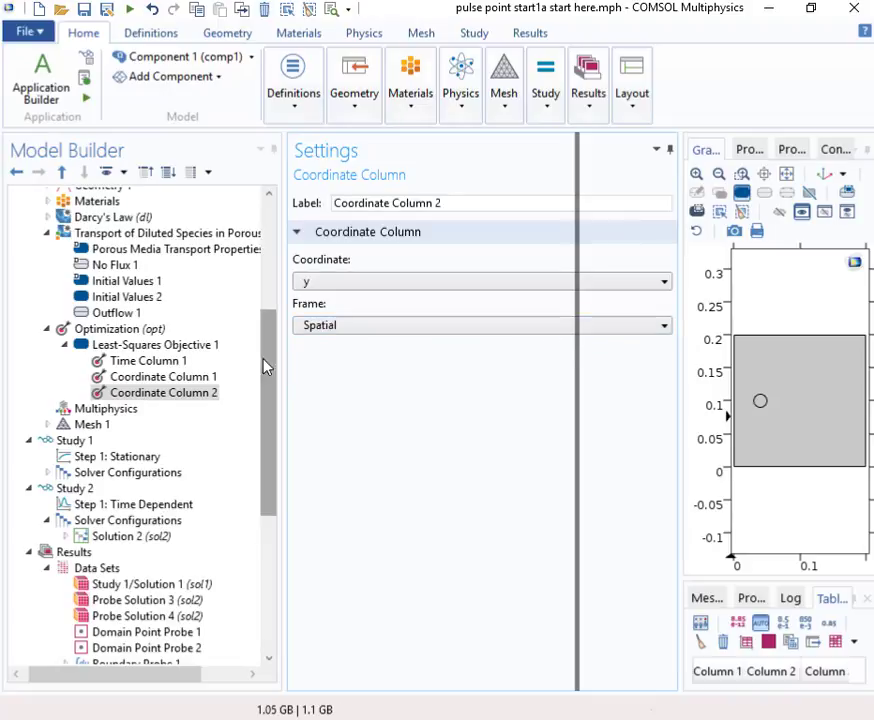
pyautogui.click(147, 348)
pyautogui.rightClick(148, 348)
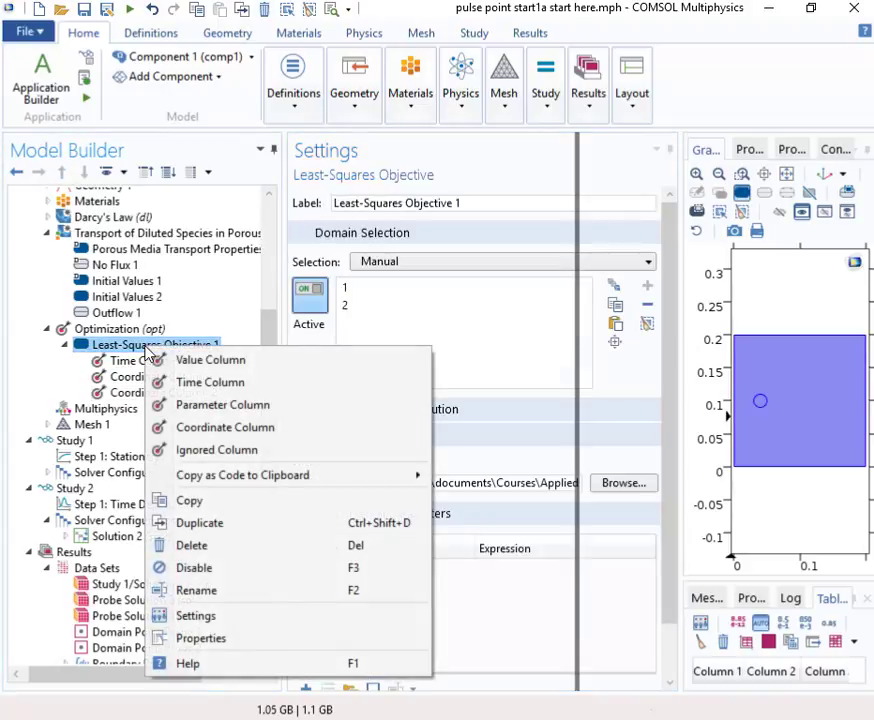
pyautogui.click(196, 363)
# Step: Set Value Column 1's expression to c
pyautogui.click(316, 279)
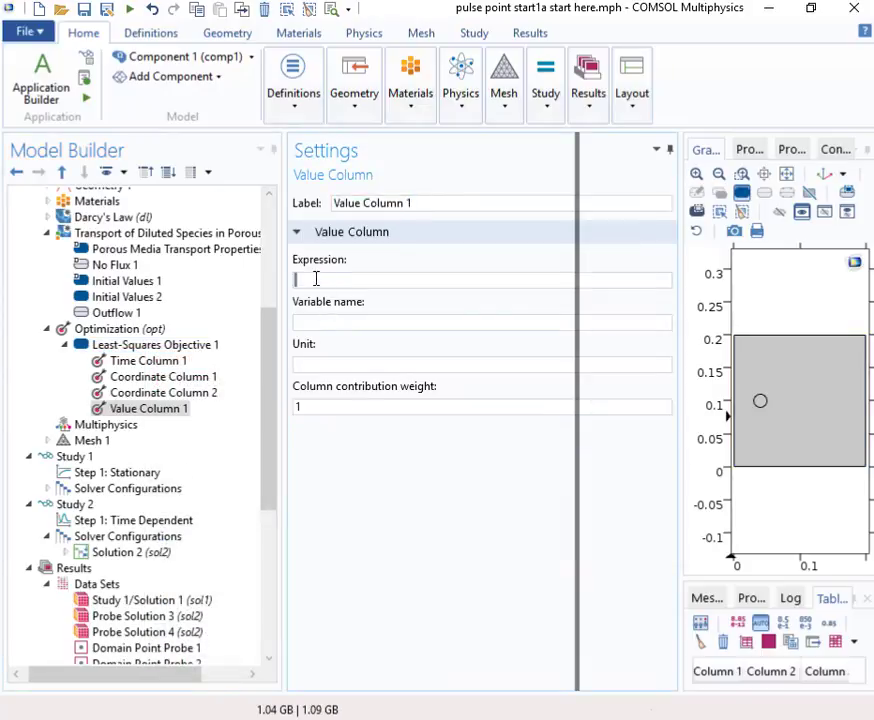
pyautogui.write('c')
pyautogui.click(160, 411)
pyautogui.doubleClick(298, 280)
# Step: Add an Optimization step to Study 2
pyautogui.moveTo(269, 425); pyautogui.dragTo(288, 487)
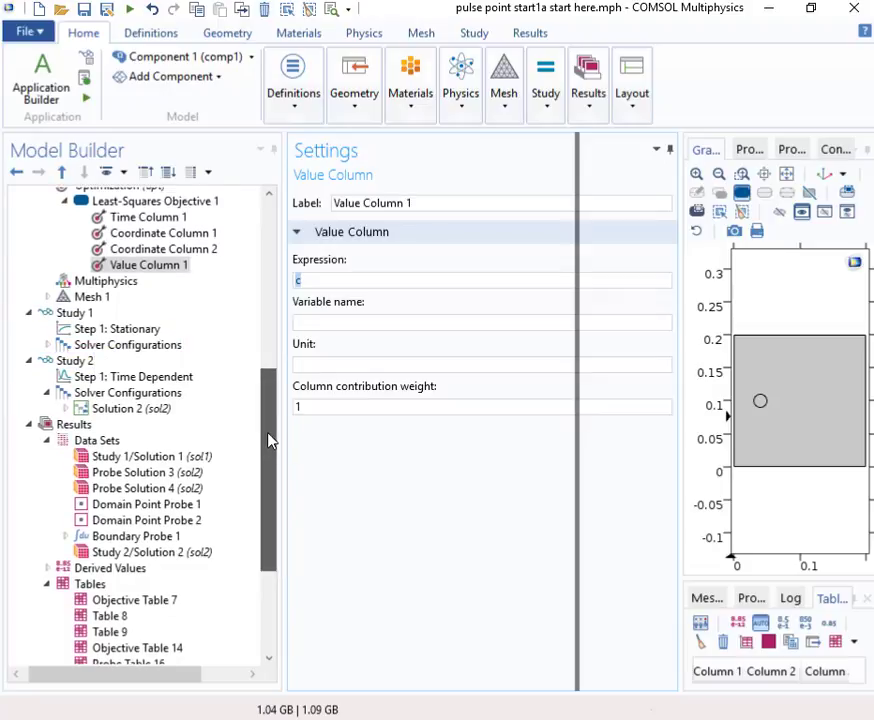
pyautogui.scroll(1, 270, 440)
pyautogui.click(84, 394)
pyautogui.rightClick(80, 398)
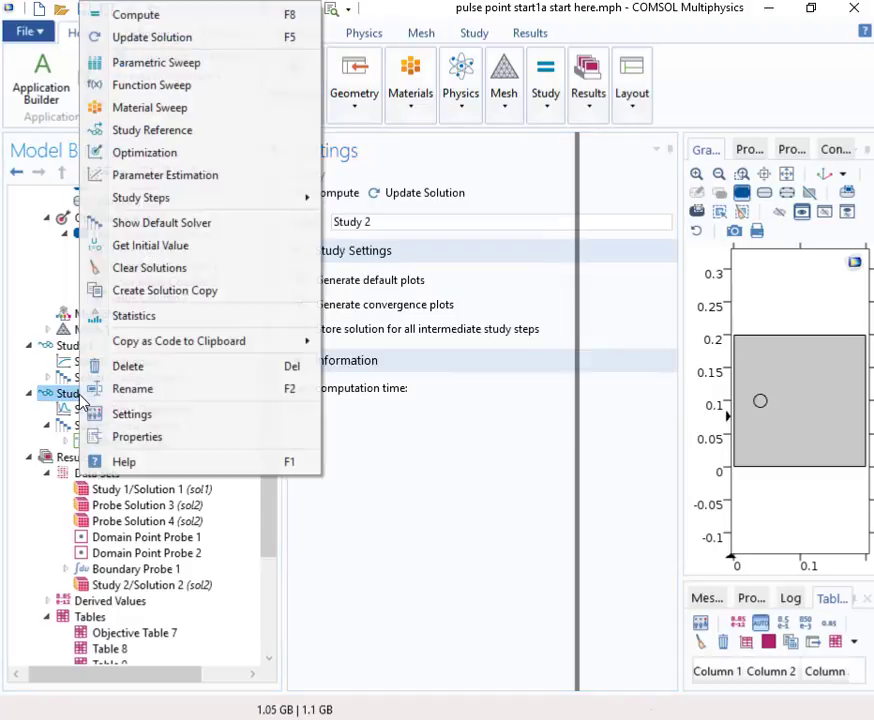
pyautogui.click(123, 155)
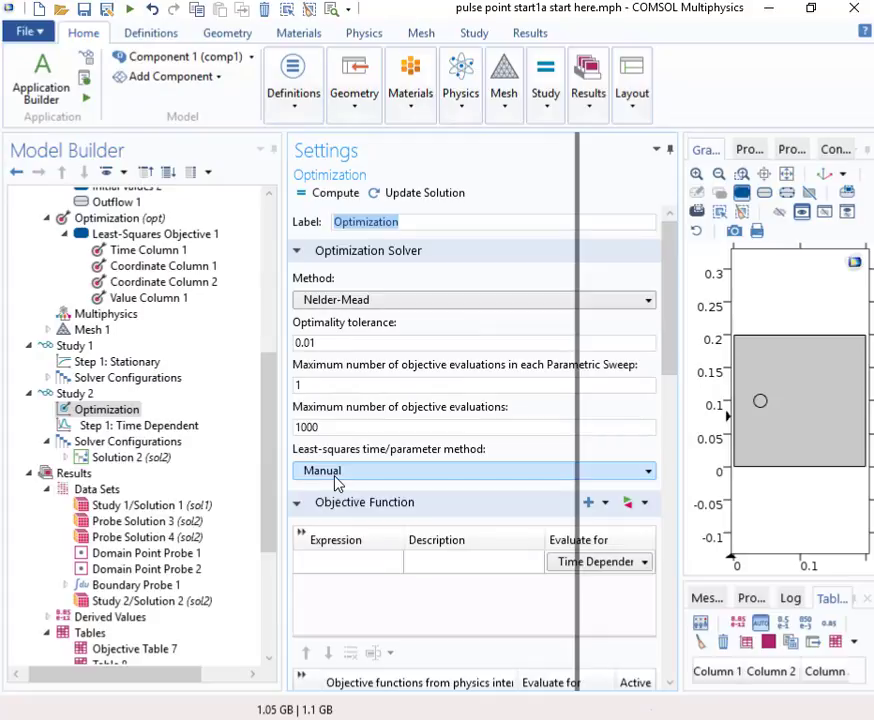
# Step: Insert comp1.opt.lsobj1 from Component 1 > Optimization as the Optimization step's objective function
pyautogui.click(78, 396)
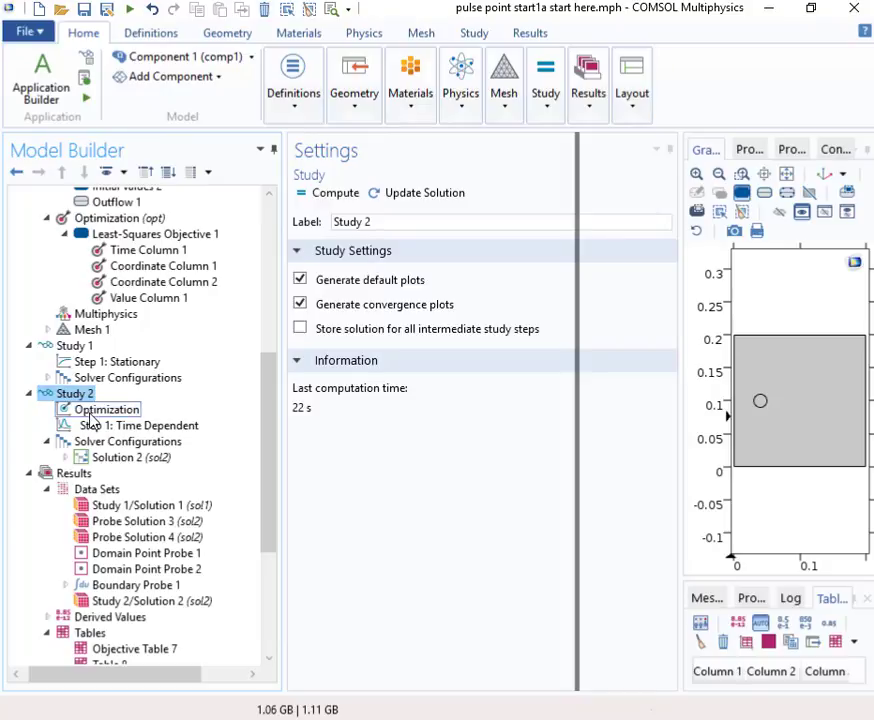
pyautogui.click(90, 414)
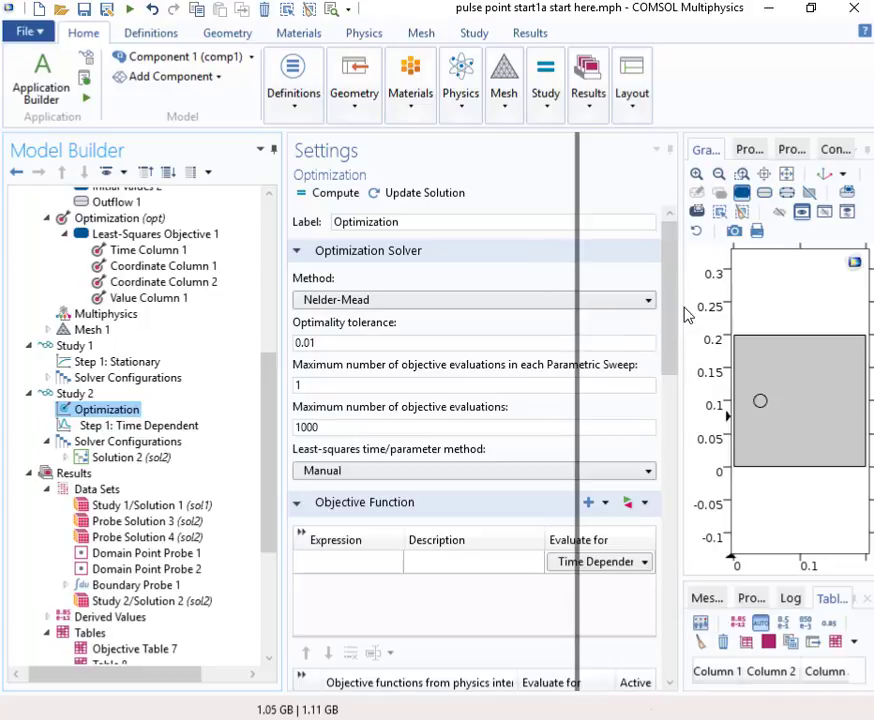
pyautogui.moveTo(675, 306)
pyautogui.mouseDown()
pyautogui.moveTo(675, 332)
pyautogui.moveTo(670, 295)
pyautogui.mouseUp()
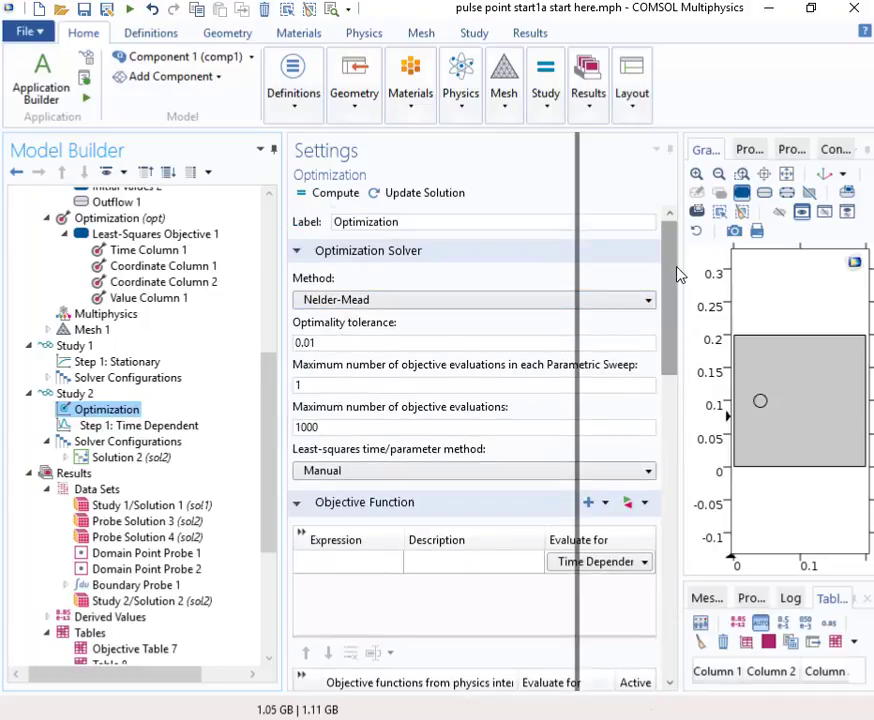
pyautogui.moveTo(673, 276); pyautogui.dragTo(675, 322)
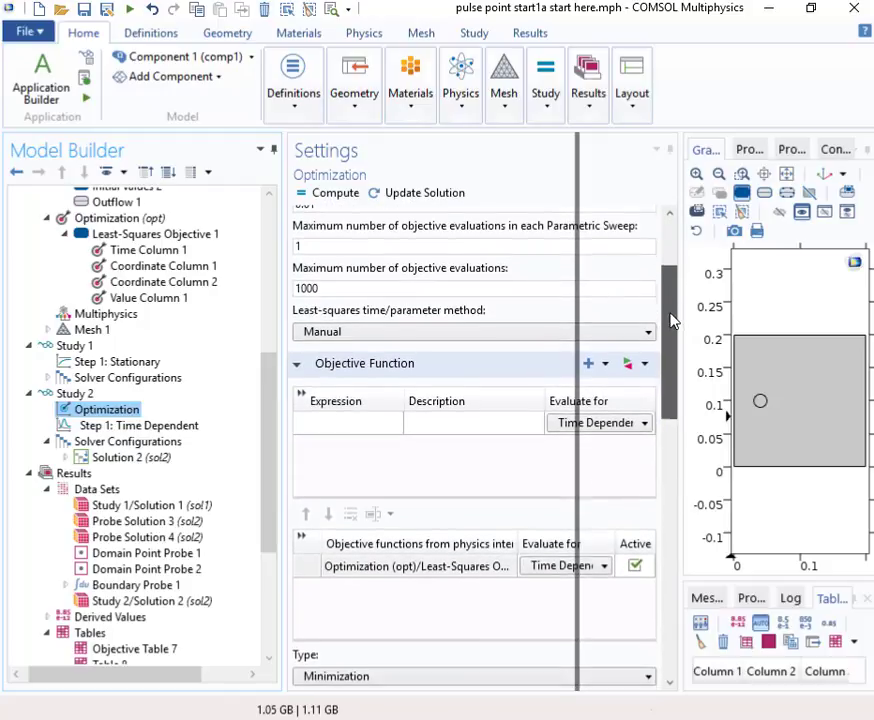
pyautogui.click(645, 366)
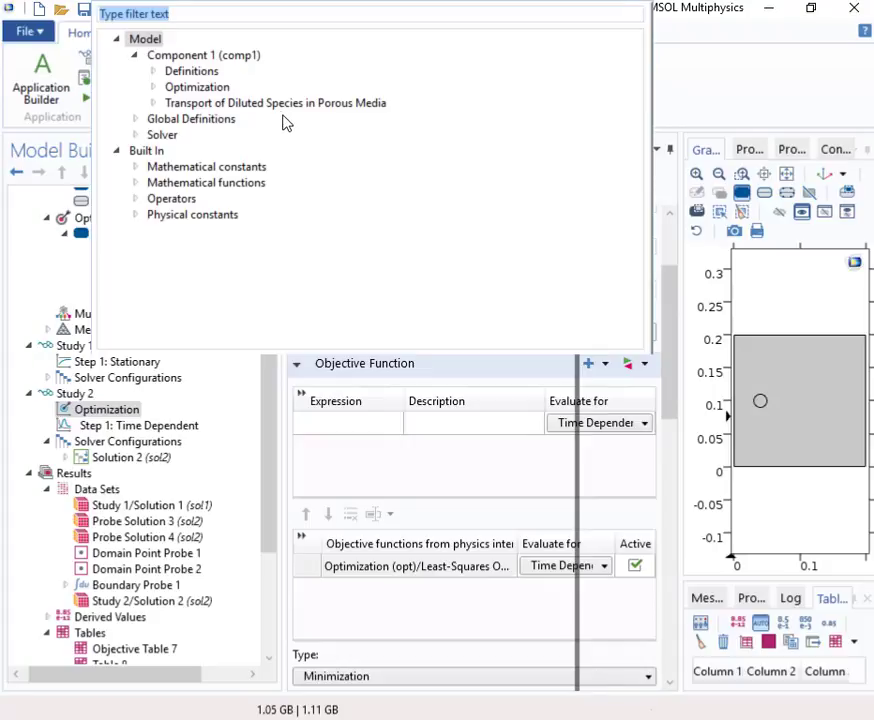
pyautogui.click(153, 89)
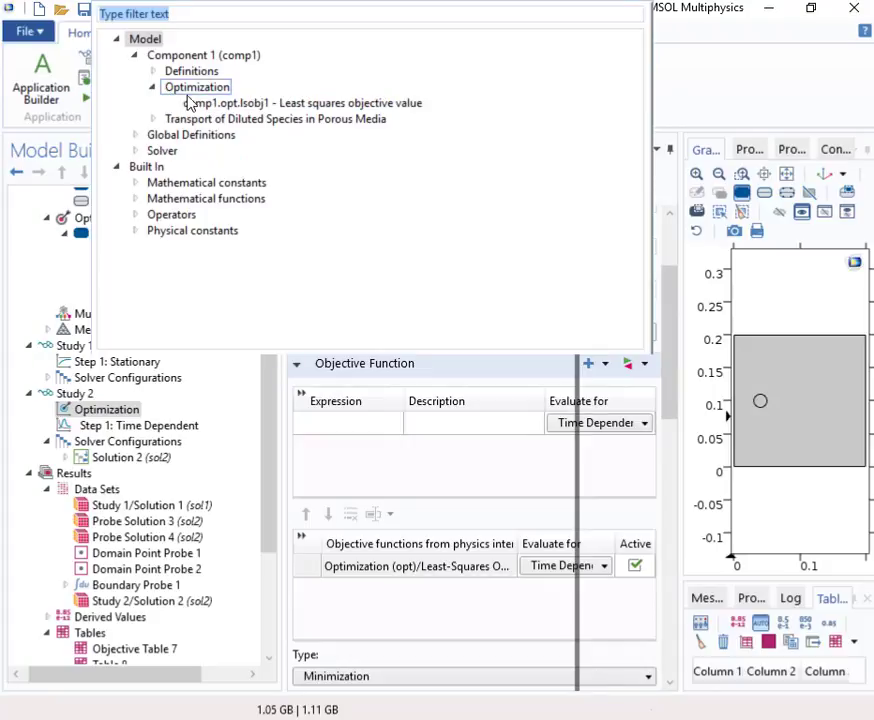
pyautogui.click(229, 104)
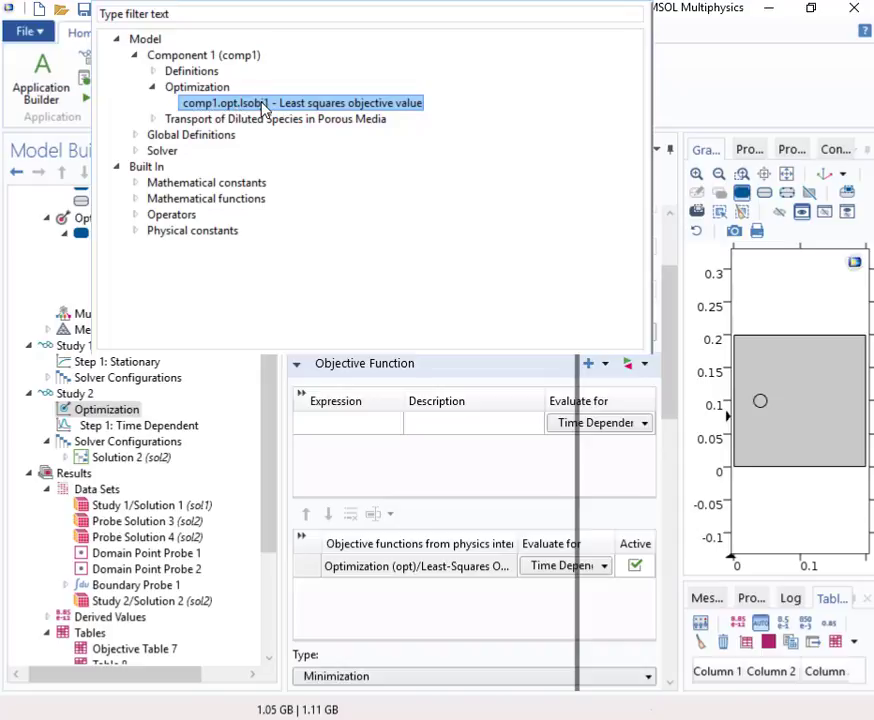
pyautogui.doubleClick(263, 107)
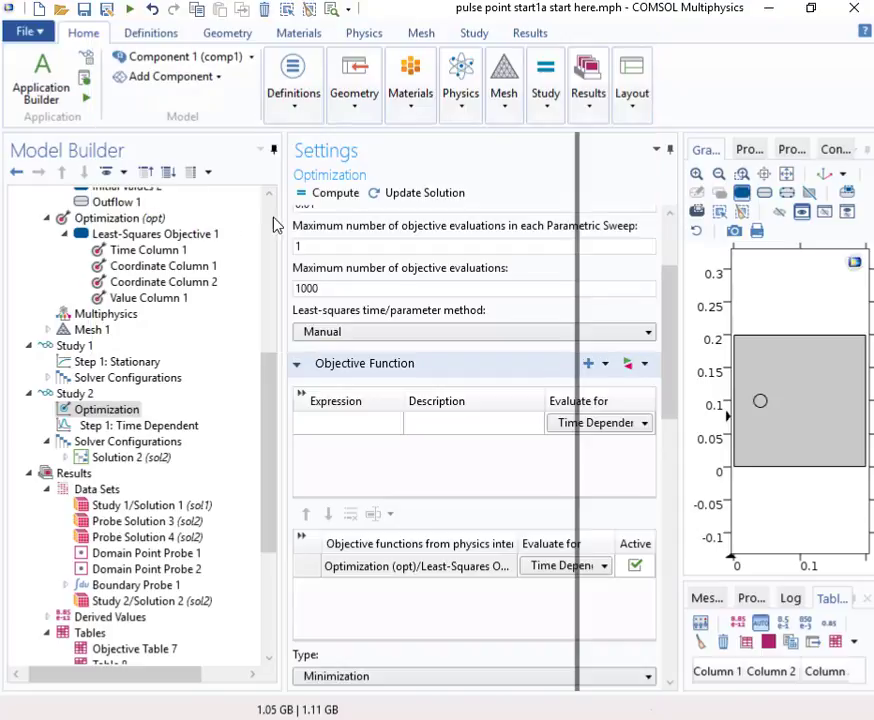
pyautogui.scroll(3, 266, 477)
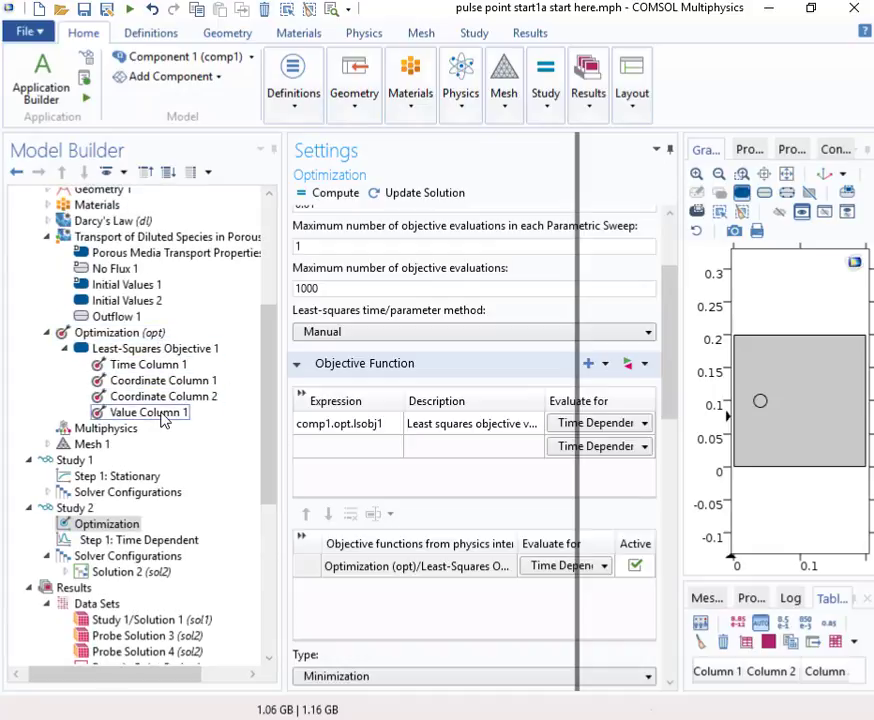
pyautogui.moveTo(671, 341); pyautogui.dragTo(650, 531)
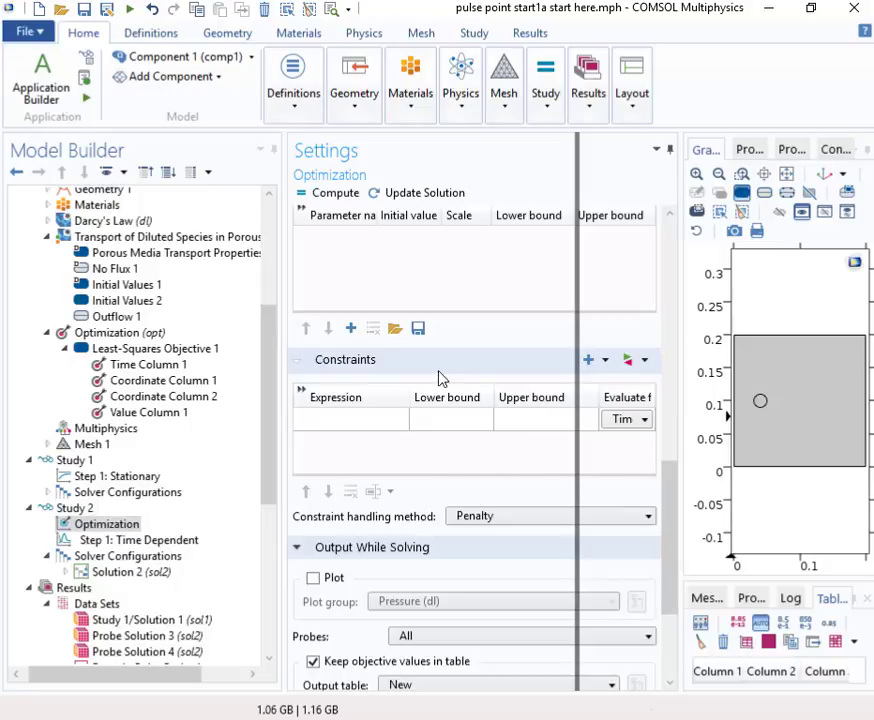
# Step: Add a control parameter and switch it from x_gap to porosity
pyautogui.click(350, 333)
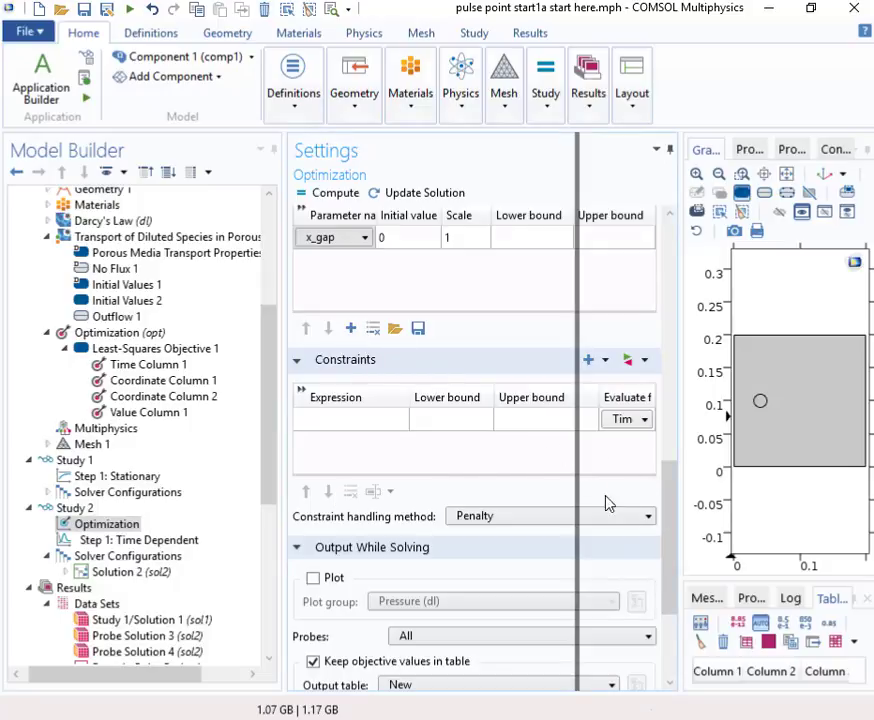
pyautogui.moveTo(669, 556); pyautogui.dragTo(679, 490)
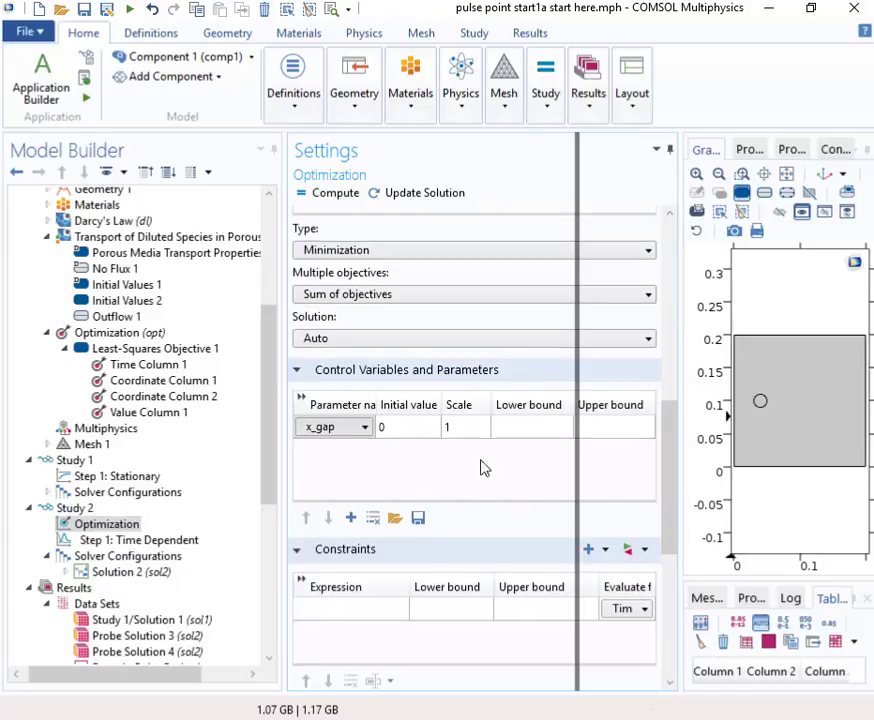
pyautogui.click(363, 427)
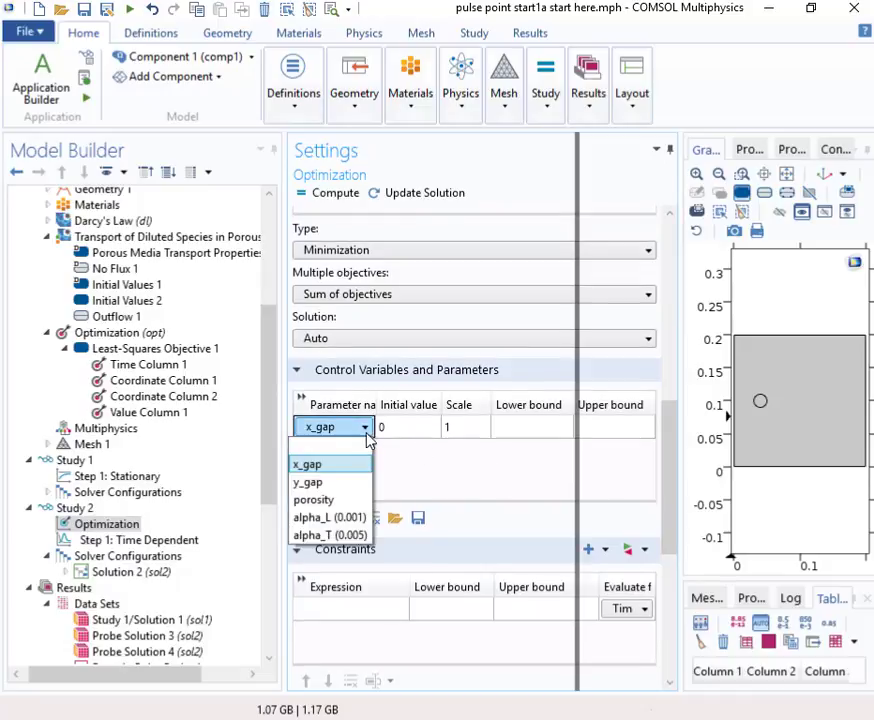
pyautogui.click(314, 499)
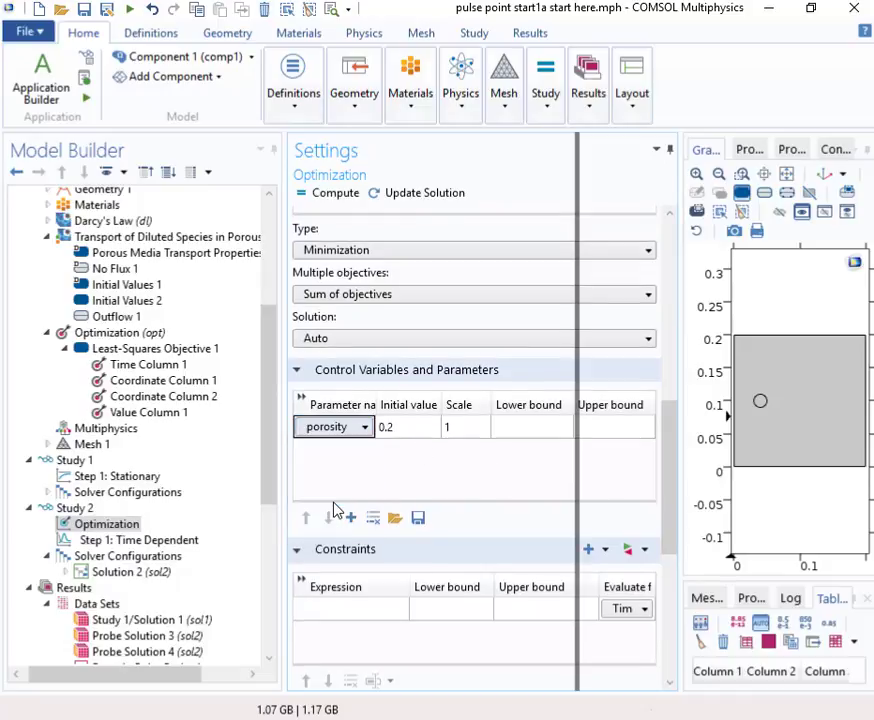
# Step: Give porosity an initial value of 0.3, lower bound 0.1 and upper bound 0.5
pyautogui.click(404, 431)
pyautogui.press('BackSpace')
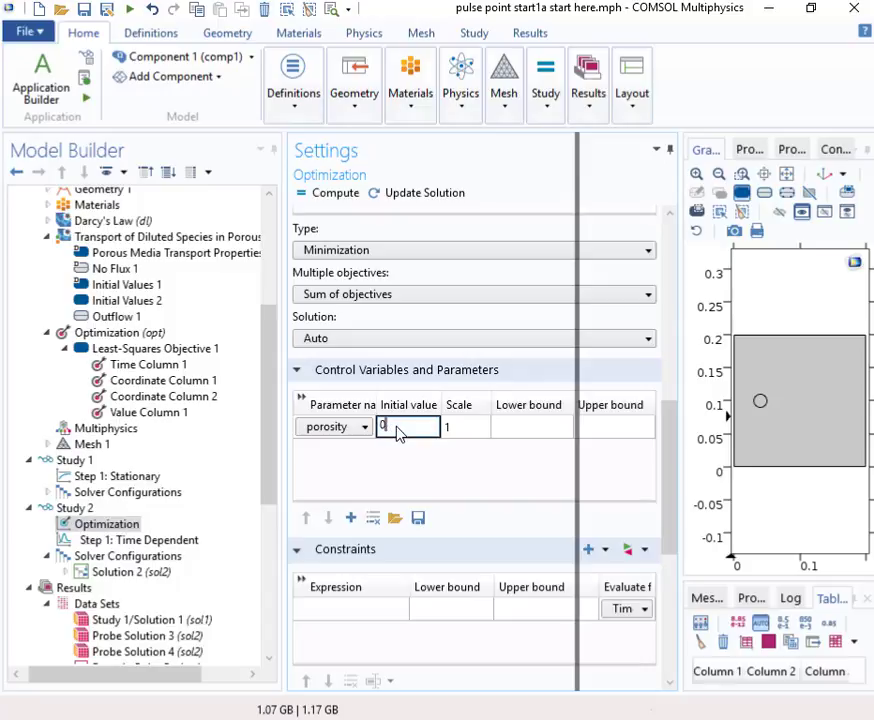
pyautogui.write('3')
pyautogui.click(531, 438)
pyautogui.write('0.1')
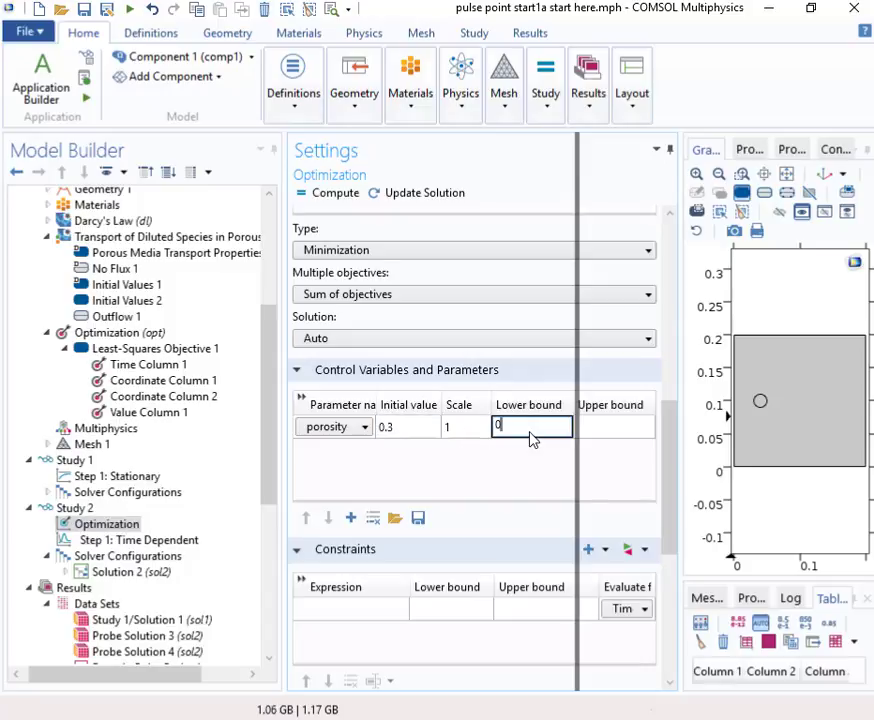
pyautogui.click(600, 430)
pyautogui.write('0')
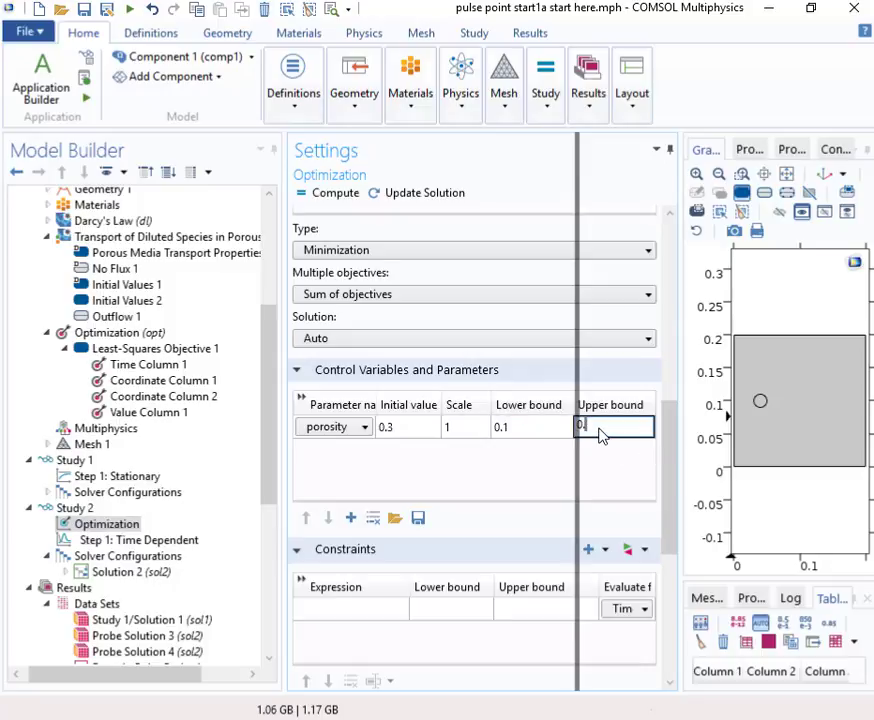
pyautogui.write('.5')
pyautogui.click(415, 468)
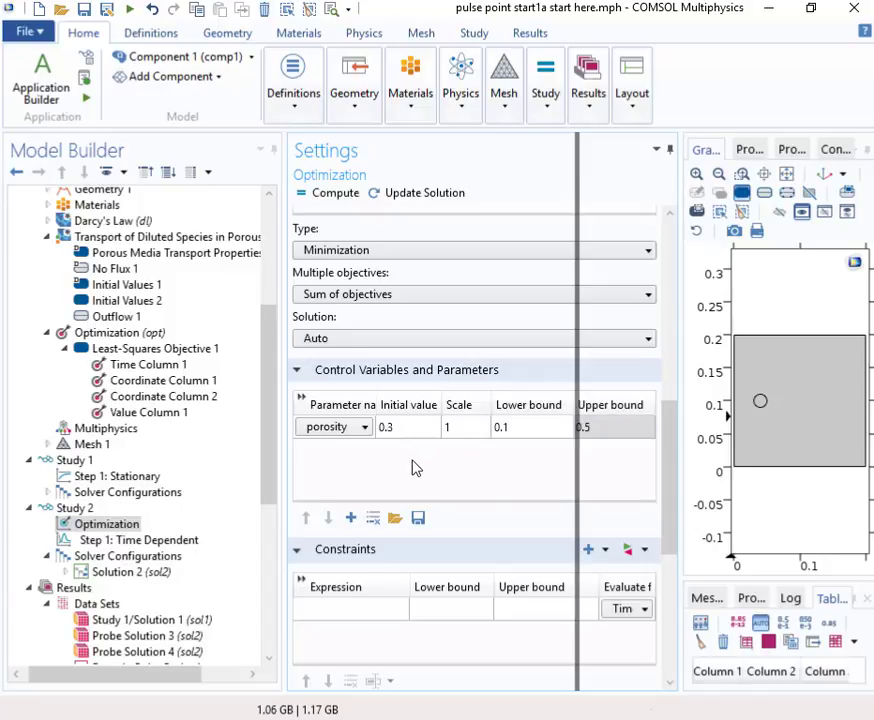
pyautogui.moveTo(669, 462); pyautogui.dragTo(678, 577)
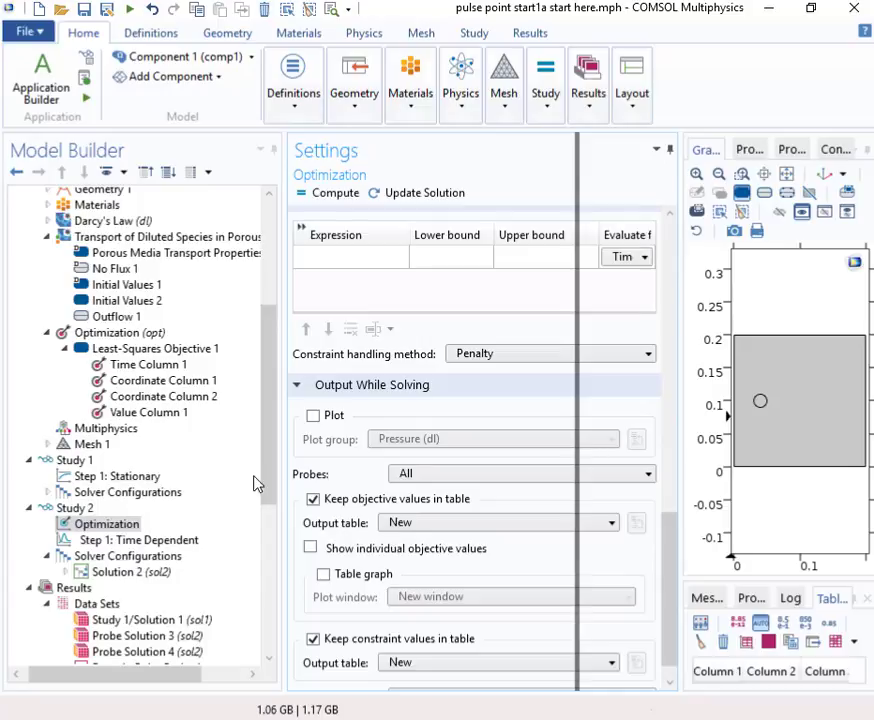
# Step: Enable Plot under Output While Solving for the optimization
pyautogui.moveTo(274, 421); pyautogui.dragTo(271, 464)
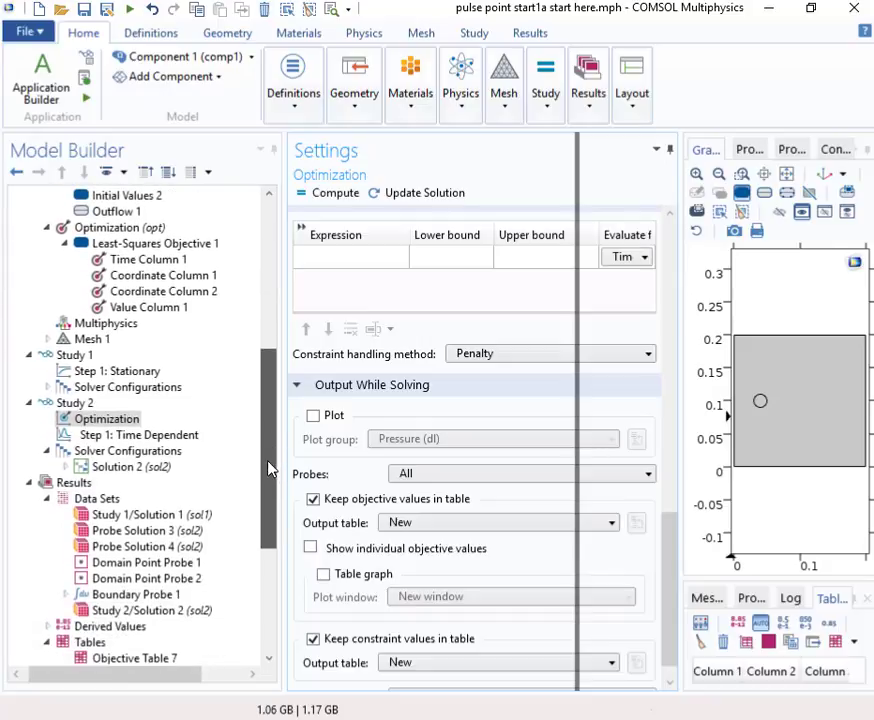
pyautogui.click(313, 415)
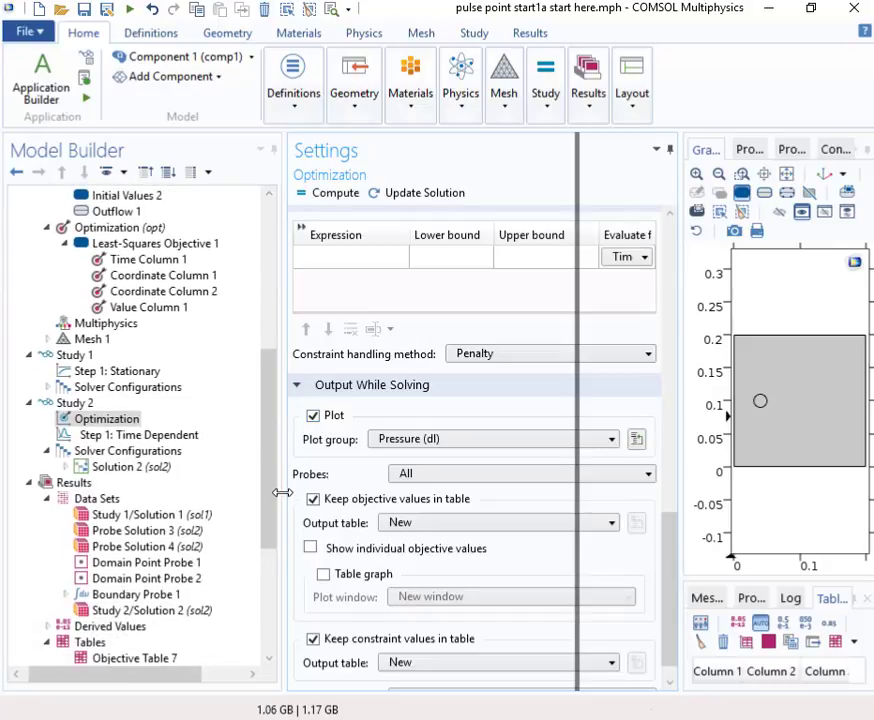
pyautogui.moveTo(269, 480); pyautogui.dragTo(267, 585)
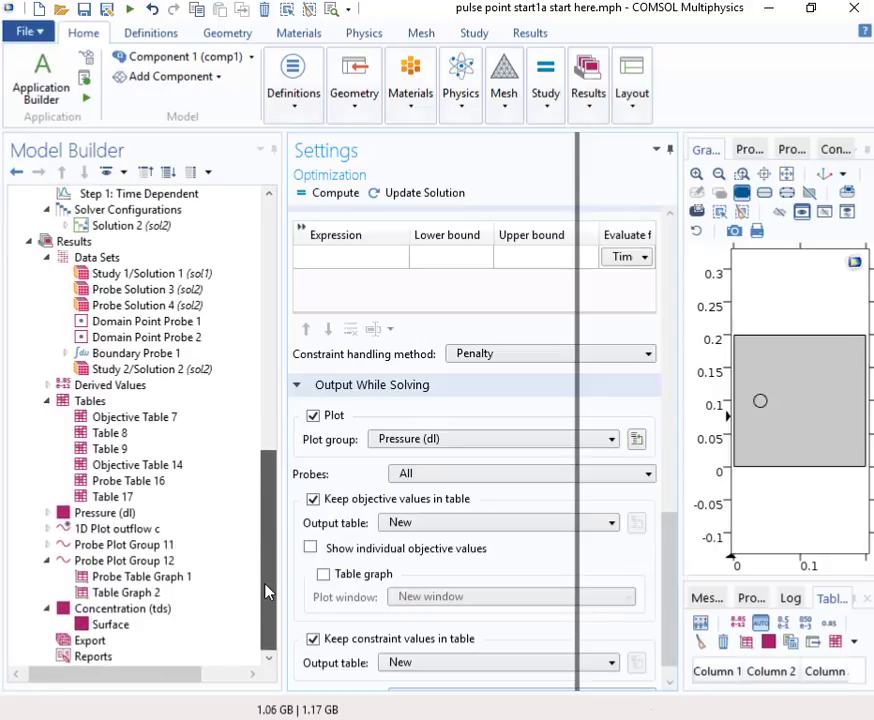
# Step: Review Probe Plot Group 12 and Table Graph 2, then view Study 2's Time Dependent step
pyautogui.click(141, 563)
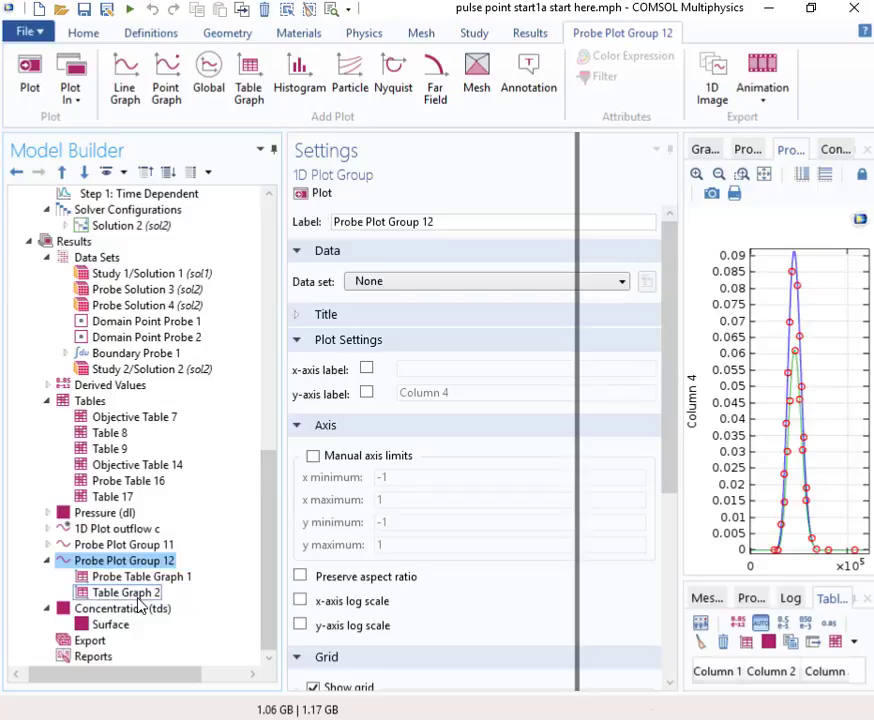
pyautogui.click(140, 593)
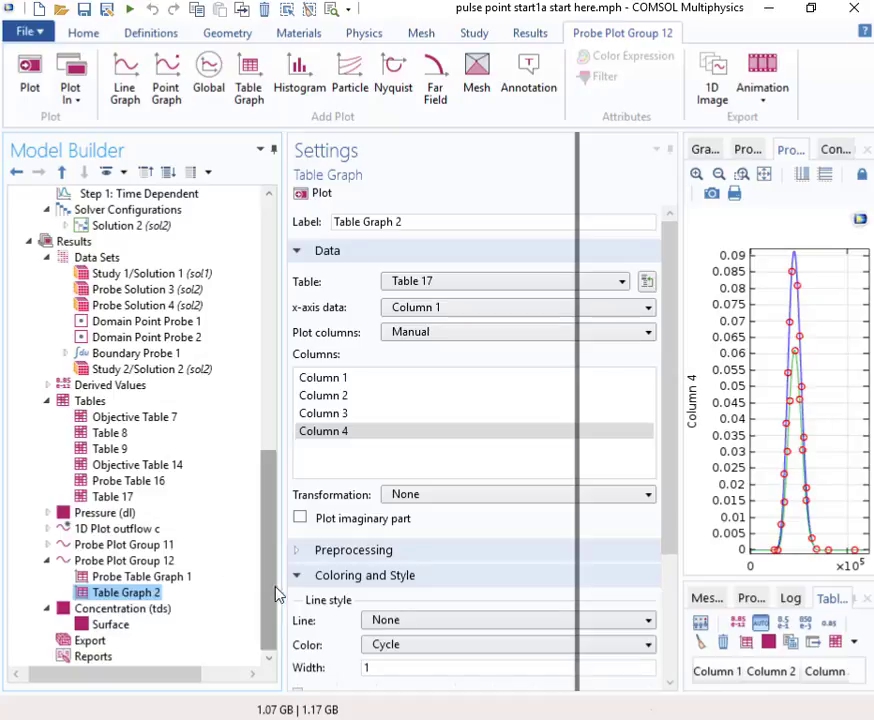
pyautogui.moveTo(271, 540); pyautogui.dragTo(265, 453)
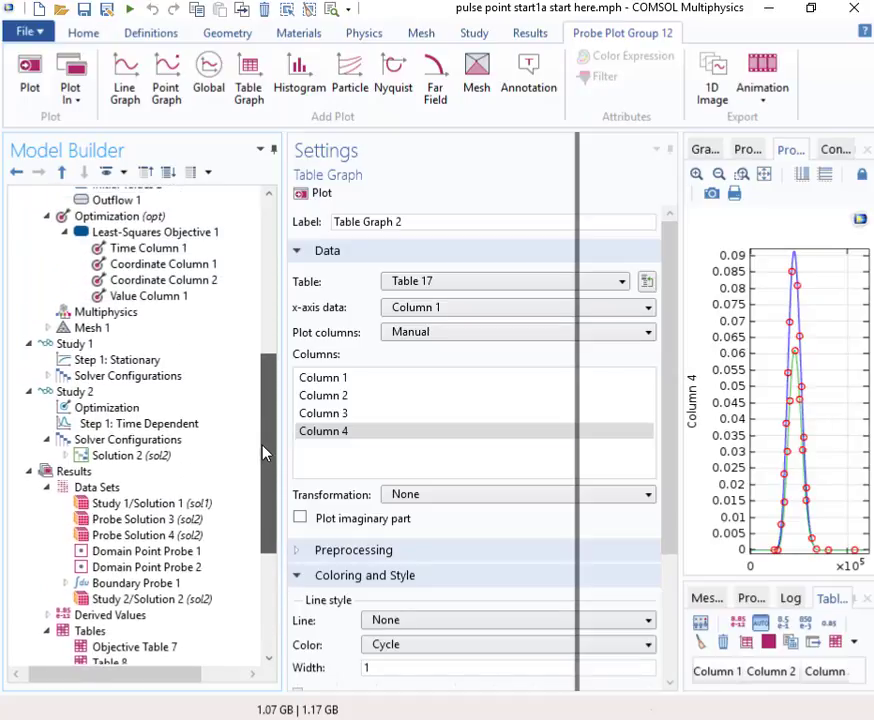
pyautogui.click(76, 395)
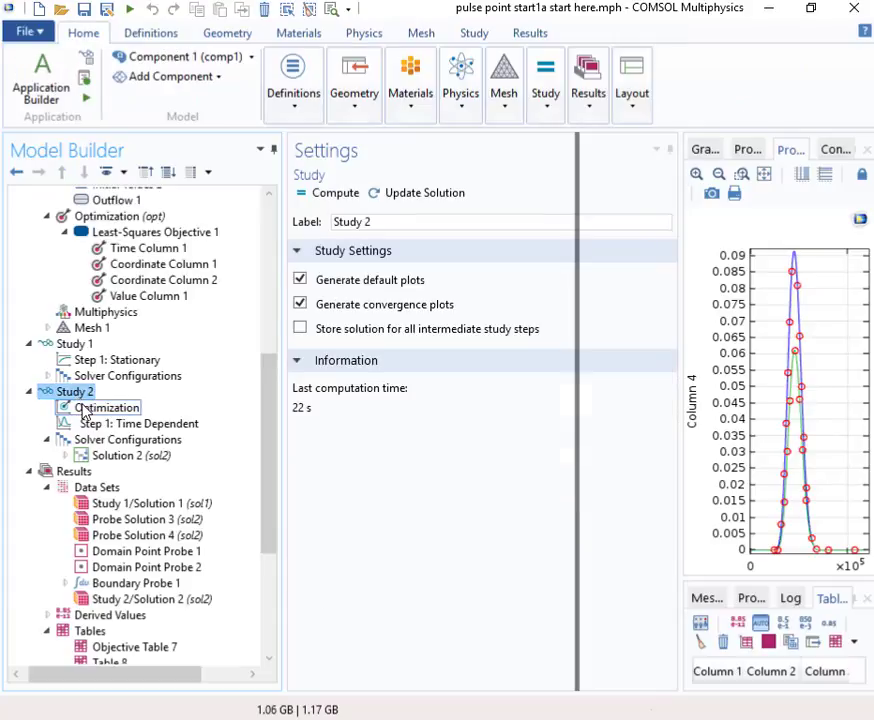
pyautogui.click(118, 423)
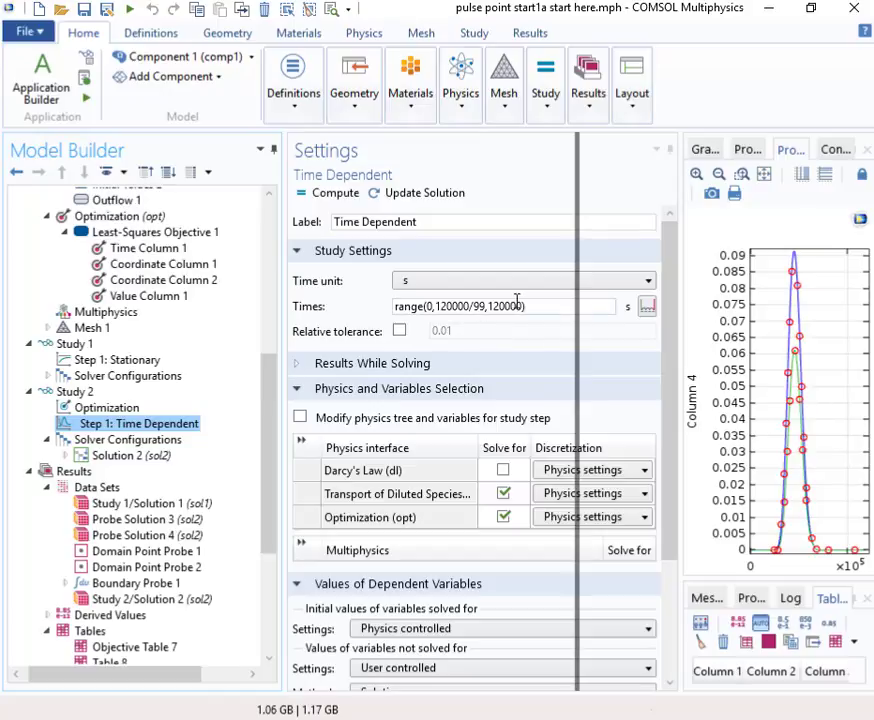
# Step: Change the optimization's maximum number of objective evaluations from 1000 to 5
pyautogui.moveTo(268, 465)
pyautogui.mouseDown()
pyautogui.moveTo(260, 565)
pyautogui.moveTo(263, 464)
pyautogui.mouseUp()
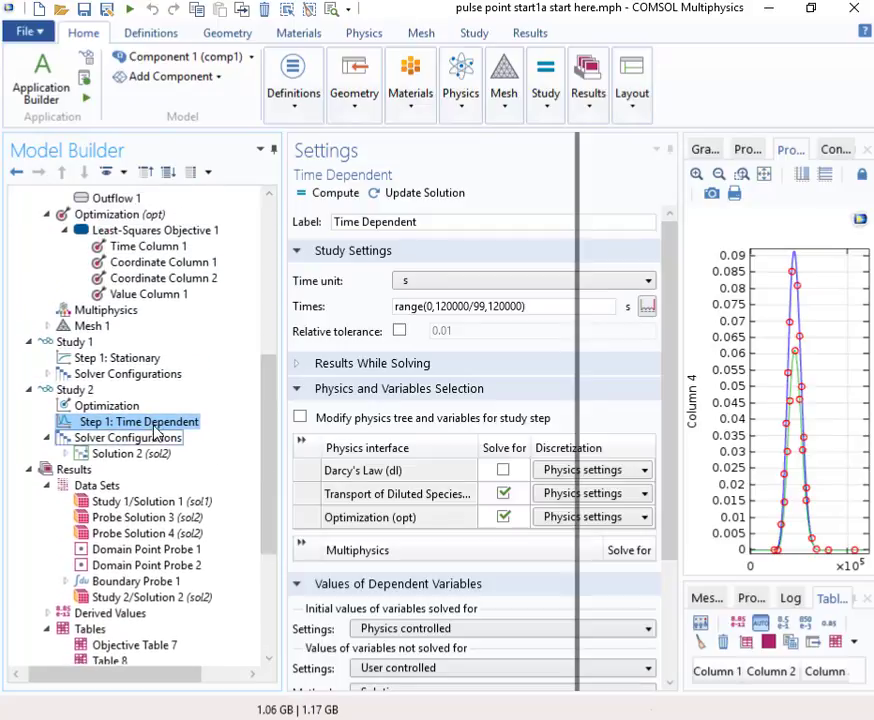
pyautogui.click(108, 406)
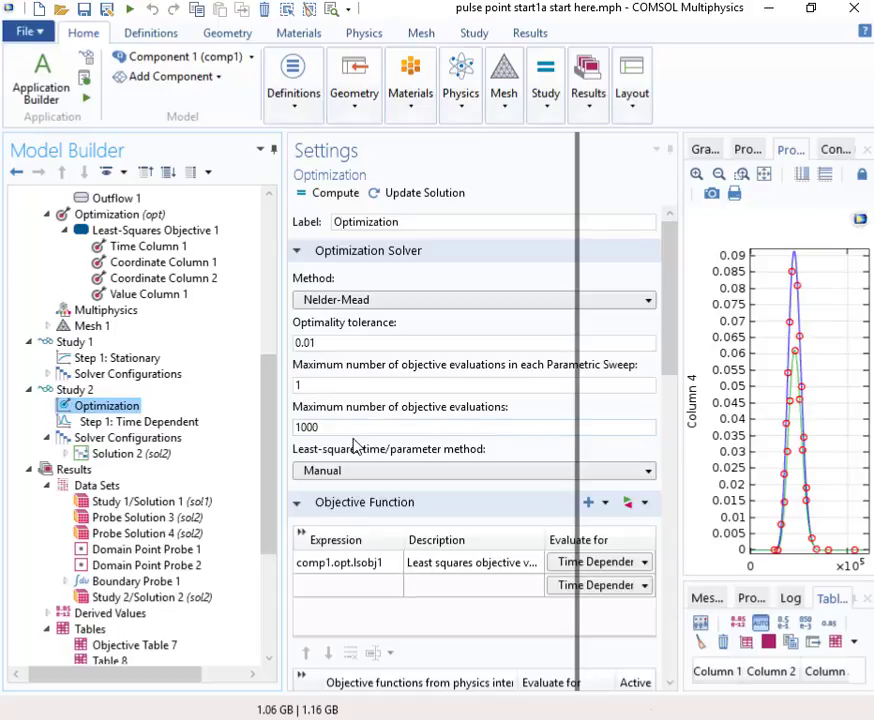
pyautogui.moveTo(339, 427); pyautogui.dragTo(239, 435)
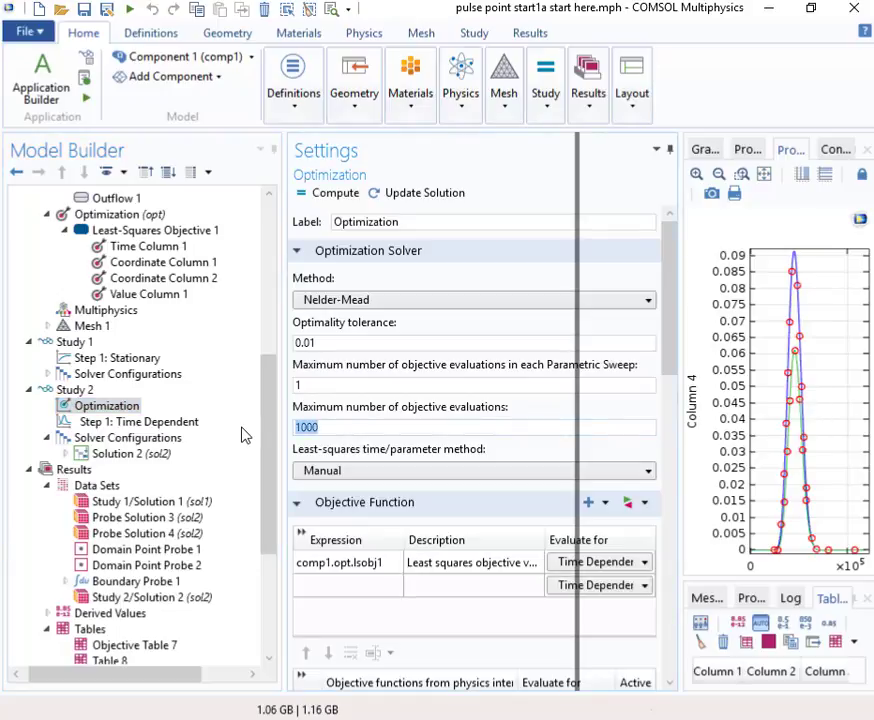
pyautogui.write('5')
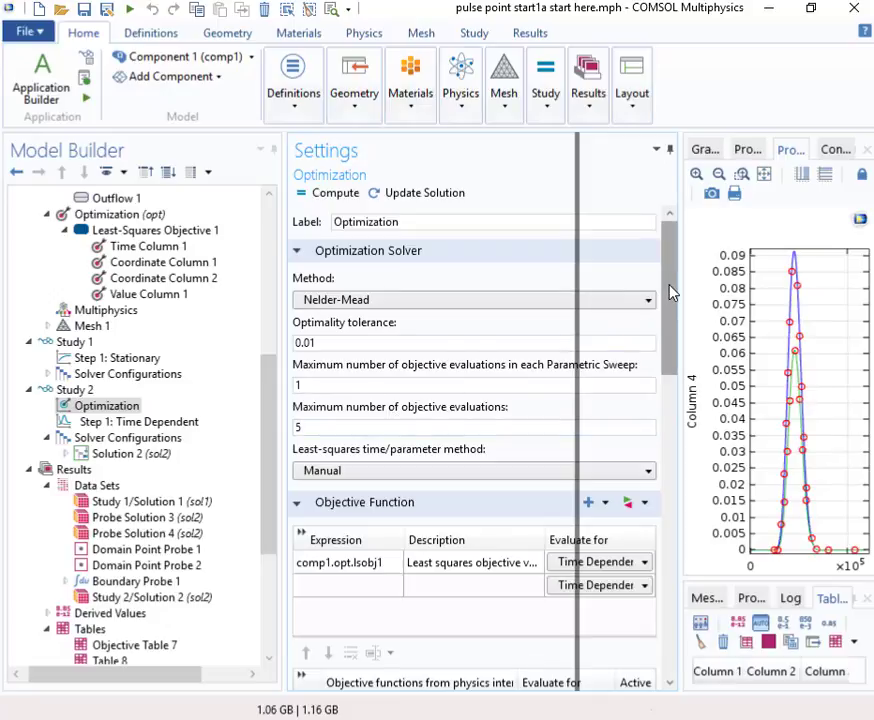
pyautogui.moveTo(673, 293)
pyautogui.mouseDown()
pyautogui.moveTo(673, 353)
pyautogui.moveTo(676, 292)
pyautogui.mouseUp()
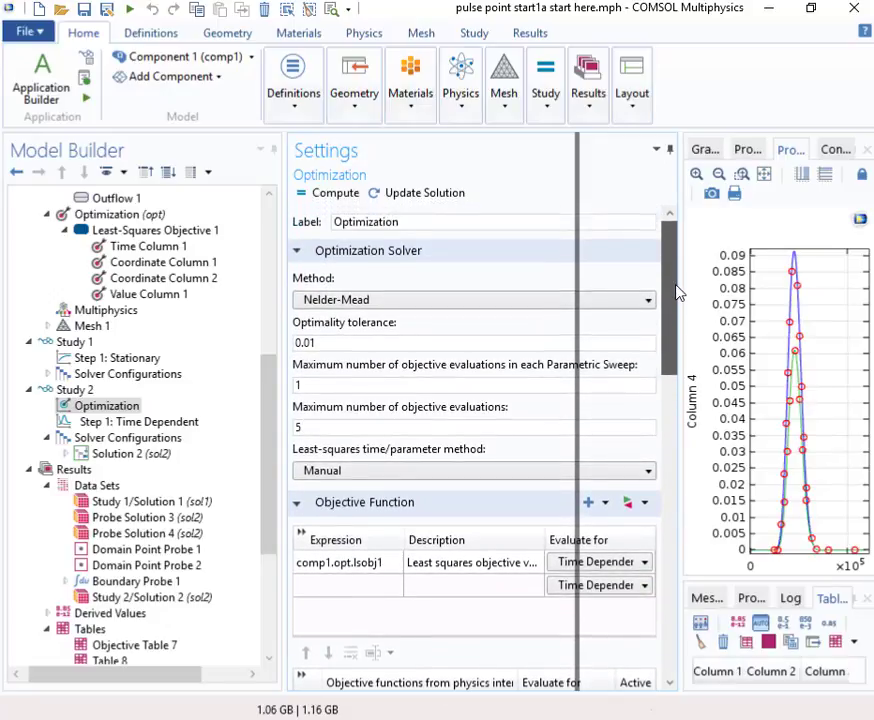
pyautogui.click(58, 396)
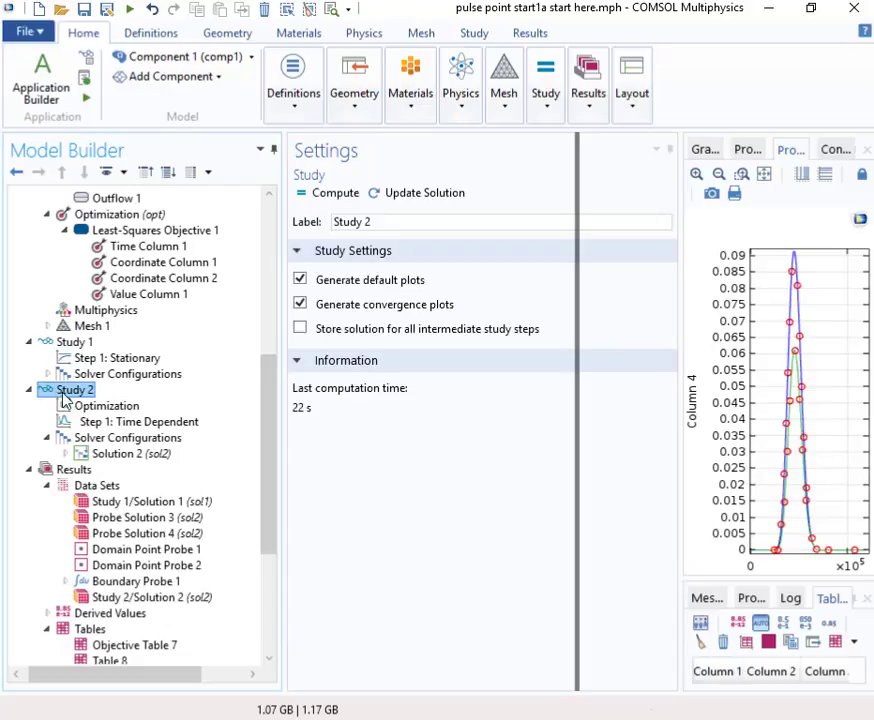
# Step: Compute Study 2 to run the porosity optimization
pyautogui.click(333, 193)
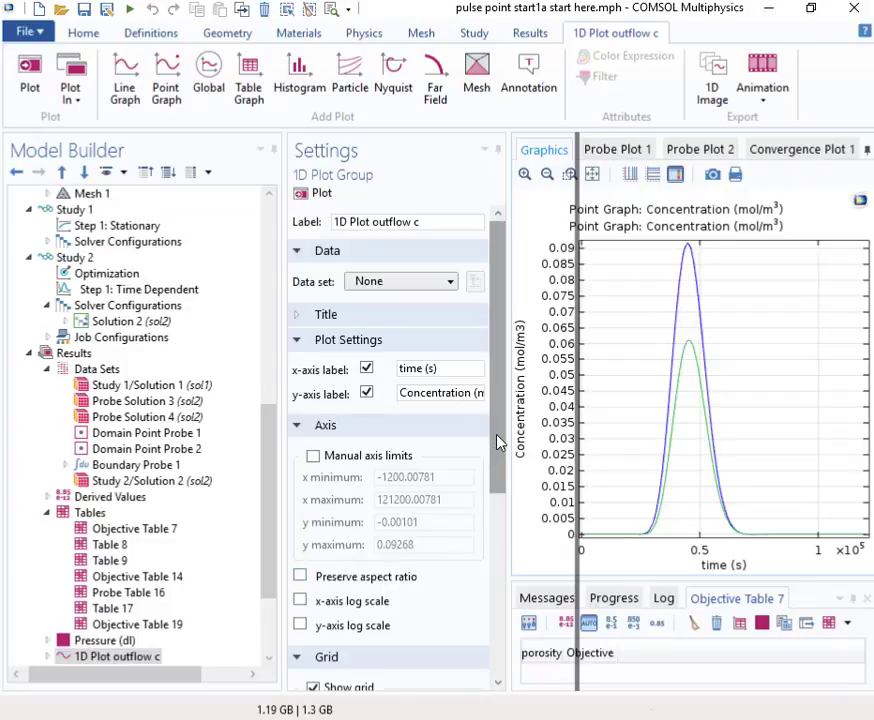
# Step: Open Objective Table 19 and enlarge it to see porosity 0.2 giving the lowest objective, 8.7120E-6
pyautogui.moveTo(269, 523); pyautogui.dragTo(257, 637)
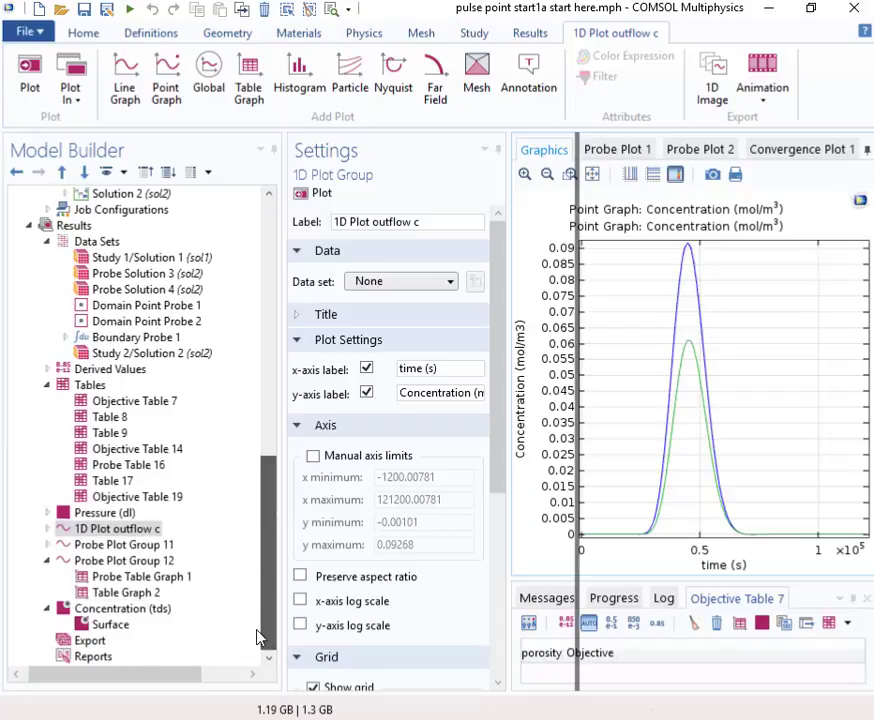
pyautogui.click(162, 498)
pyautogui.moveTo(508, 560); pyautogui.dragTo(433, 642)
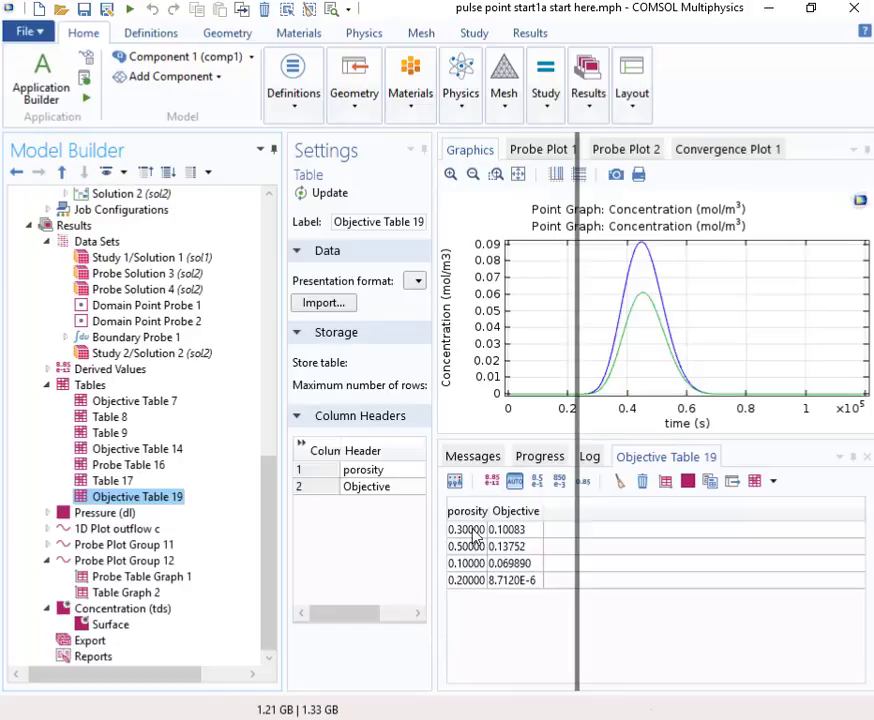
pyautogui.moveTo(466, 530)
pyautogui.mouseDown()
pyautogui.moveTo(470, 555)
pyautogui.moveTo(468, 546)
pyautogui.mouseUp()
pyautogui.moveTo(447, 587); pyautogui.dragTo(530, 591)
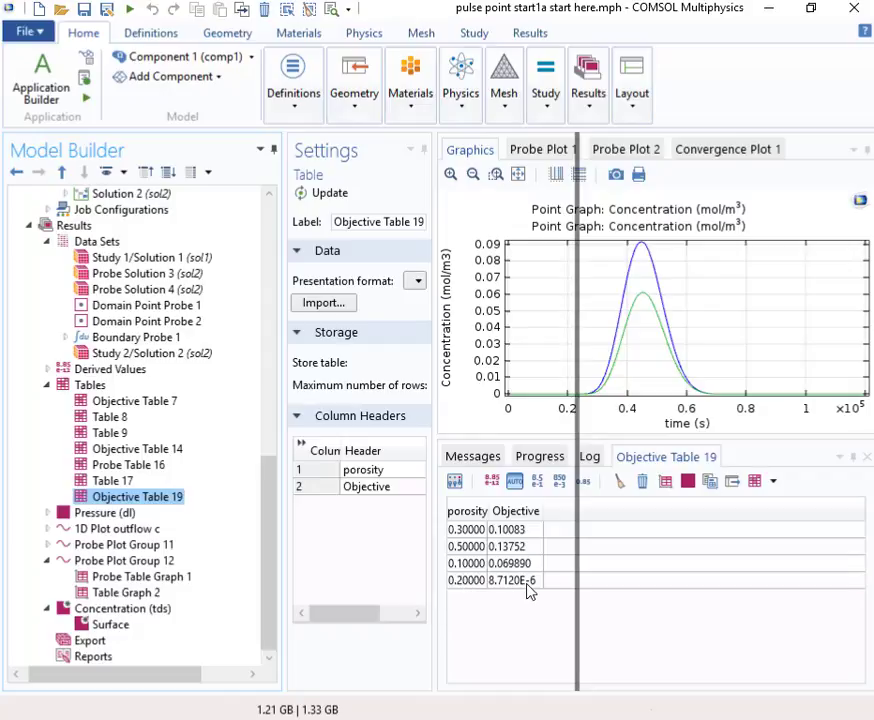